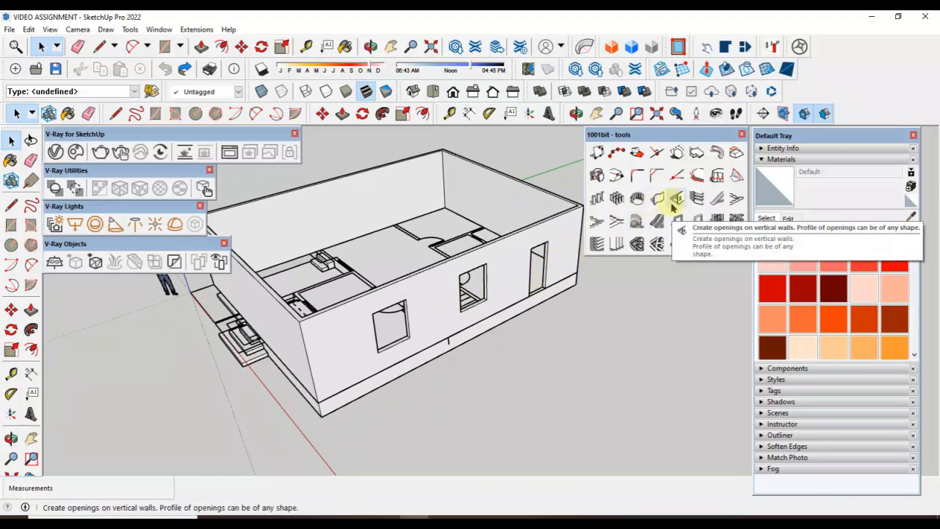
Step: Delete the existing raised wall shell with its openings from the floor plan
{"action": "left_click", "coordinate": [567, 216]}
{"action": "key", "text": "Delete"}
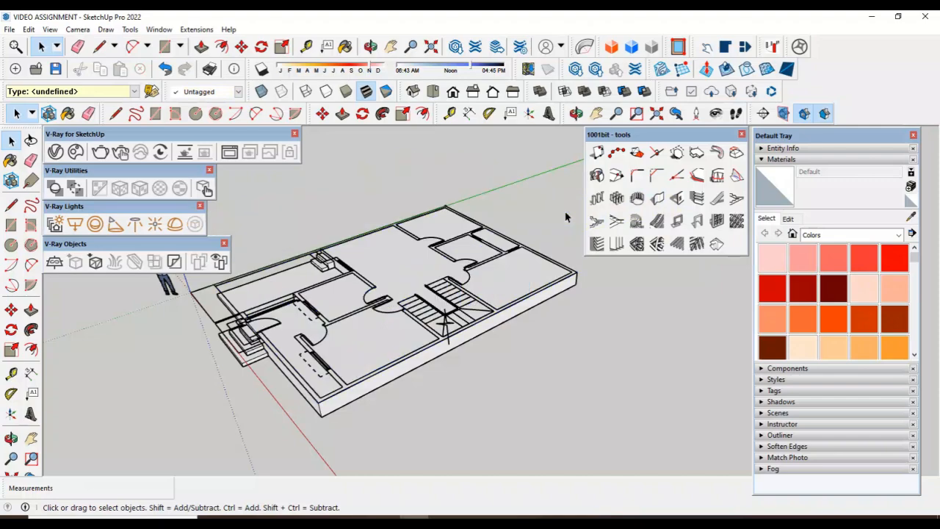
Step: Examine the floor plan's rooms, stairs, and door and window positions from several angles and distances
{"action": "left_click", "coordinate": [11, 438]}
{"action": "left_click_drag", "start_coordinate": [208, 396], "coordinate": [481, 373]}
{"action": "scroll", "coordinate": [451, 382], "scroll_direction": "up", "scroll_amount": 6}
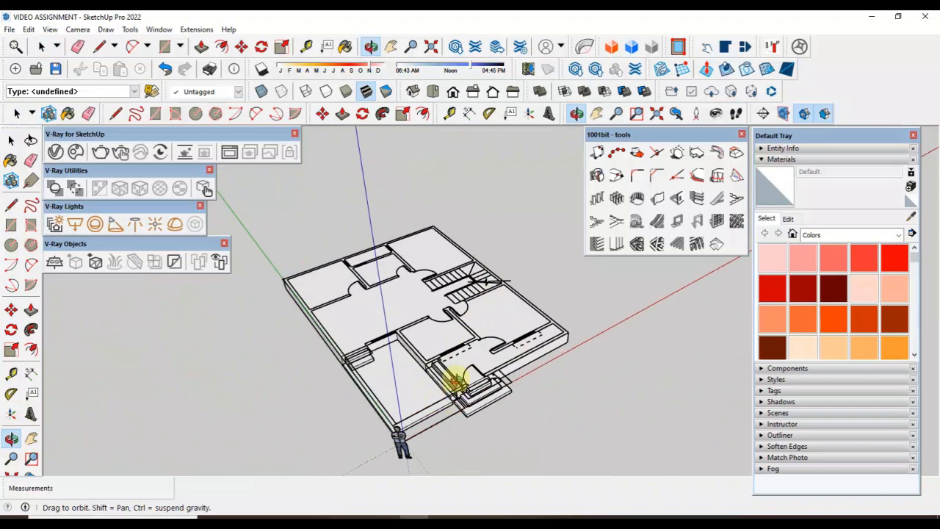
{"action": "scroll", "coordinate": [470, 319], "scroll_direction": "up", "scroll_amount": 5}
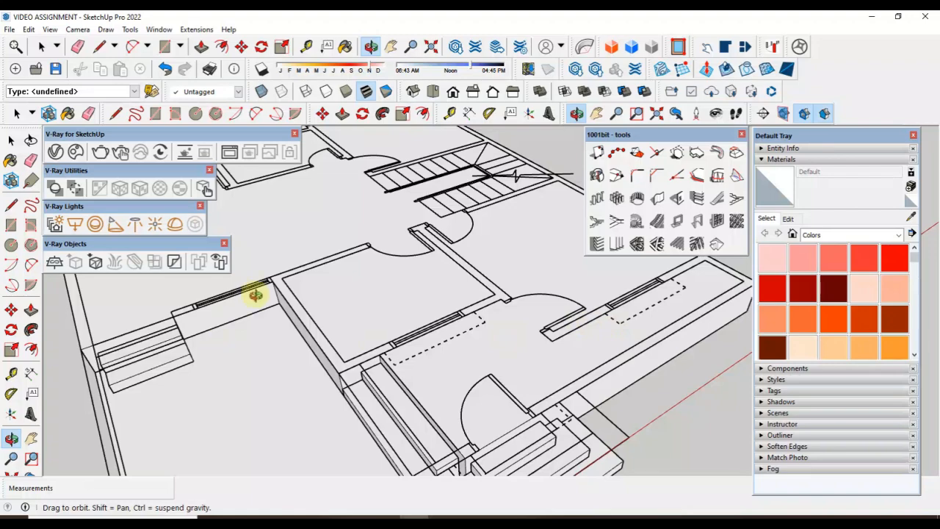
{"action": "mouse_move", "coordinate": [475, 356]}
{"action": "left_mouse_down"}
{"action": "mouse_move", "coordinate": [514, 418]}
{"action": "mouse_move", "coordinate": [478, 405]}
{"action": "mouse_move", "coordinate": [471, 342]}
{"action": "left_mouse_up"}
{"action": "left_click_drag", "start_coordinate": [291, 252], "coordinate": [384, 275]}
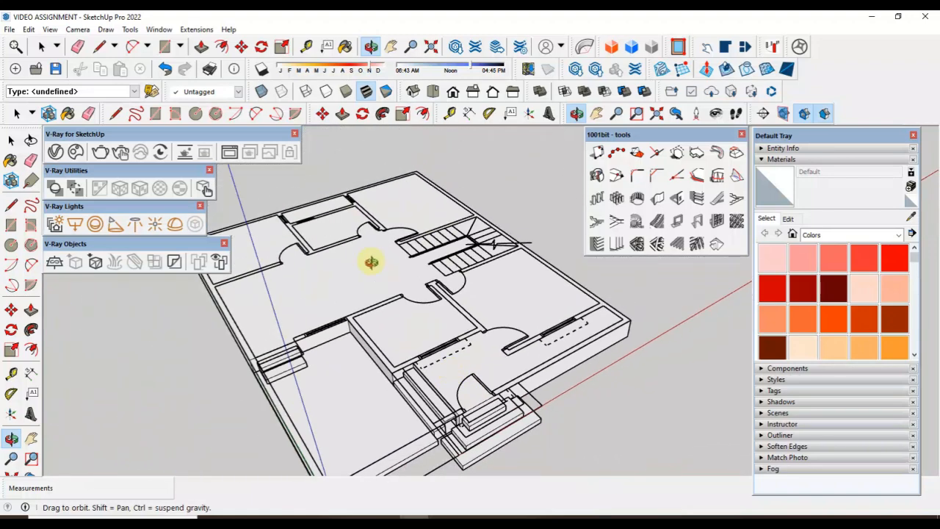
{"action": "scroll", "coordinate": [311, 199], "scroll_direction": "up", "scroll_amount": 5}
{"action": "scroll", "coordinate": [341, 234], "scroll_direction": "down", "scroll_amount": 6}
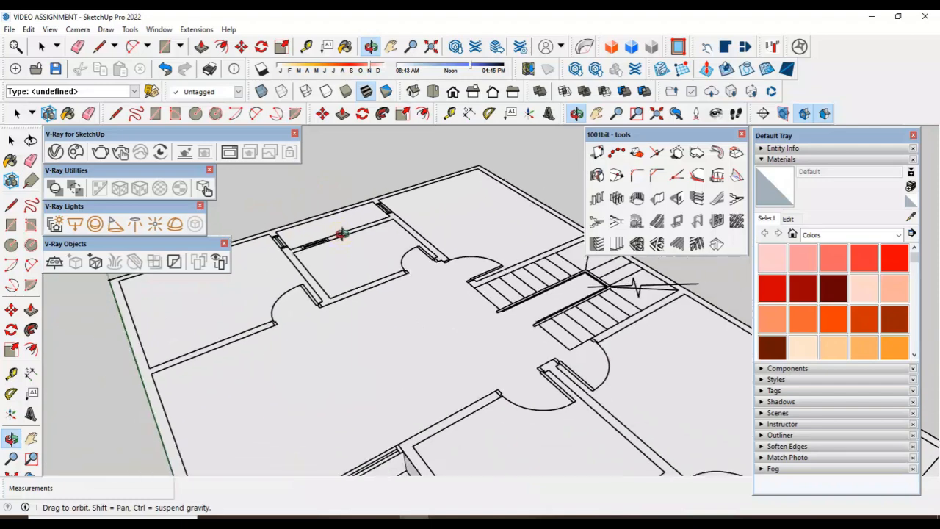
{"action": "scroll", "coordinate": [463, 358], "scroll_direction": "up", "scroll_amount": 5}
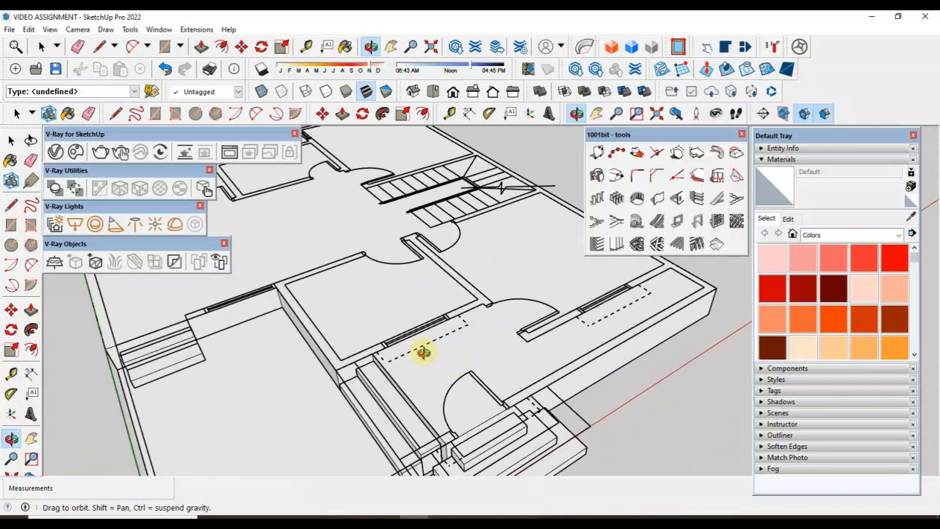
{"action": "left_click", "coordinate": [11, 140]}
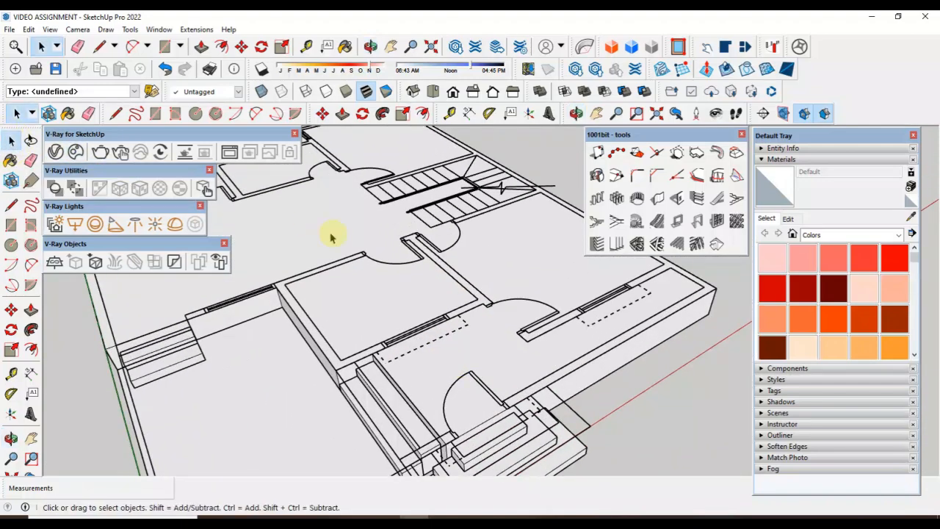
{"action": "scroll", "coordinate": [339, 259], "scroll_direction": "up", "scroll_amount": 2}
{"action": "scroll", "coordinate": [341, 339], "scroll_direction": "up", "scroll_amount": 1}
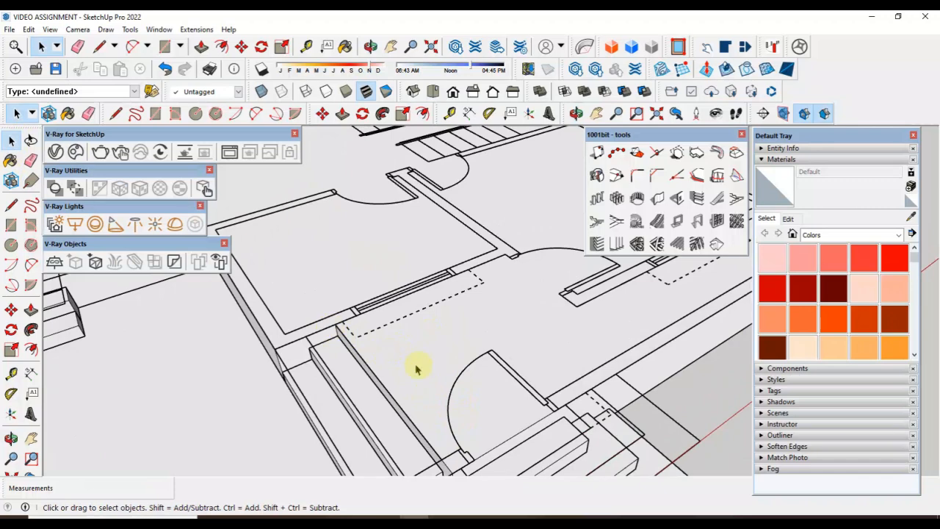
{"action": "scroll", "coordinate": [416, 369], "scroll_direction": "down", "scroll_amount": 2}
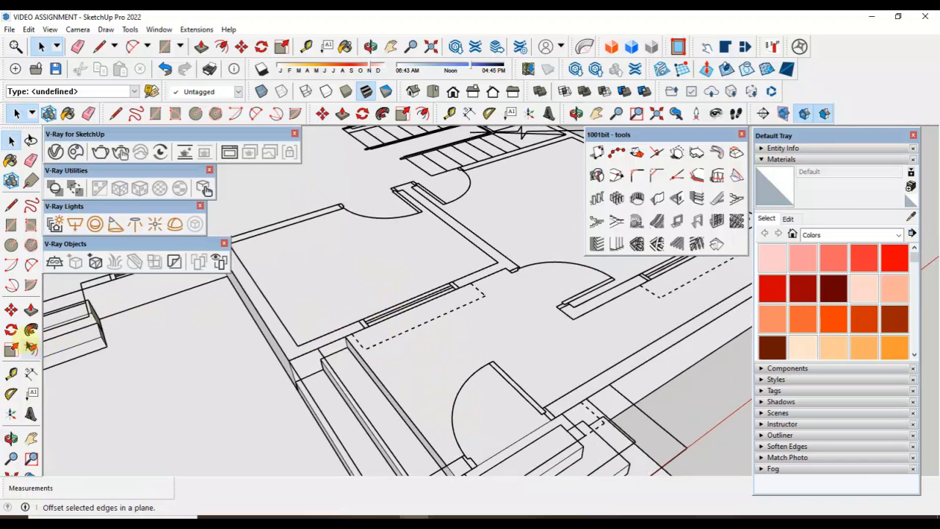
Step: Draw a rectangle over the front room's wall strip containing the window, from its inner corner to the outer wall edge
{"action": "left_click", "coordinate": [11, 227]}
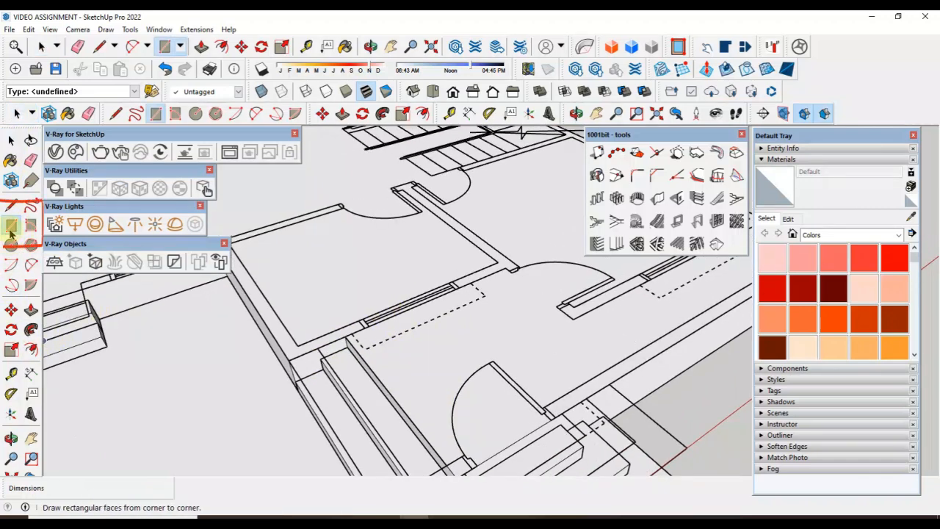
{"action": "scroll", "coordinate": [510, 258], "scroll_direction": "up", "scroll_amount": 2}
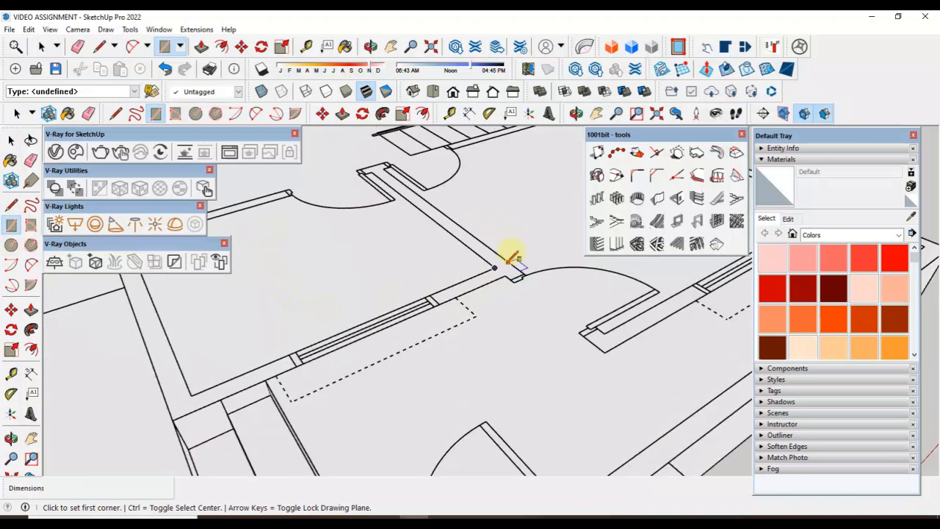
{"action": "scroll", "coordinate": [510, 259], "scroll_direction": "up", "scroll_amount": 1}
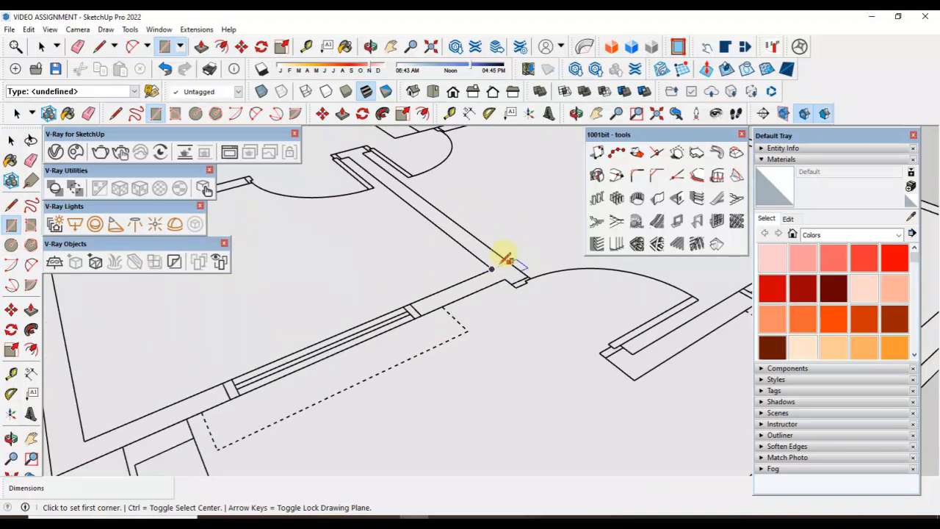
{"action": "scroll", "coordinate": [507, 260], "scroll_direction": "up", "scroll_amount": 1}
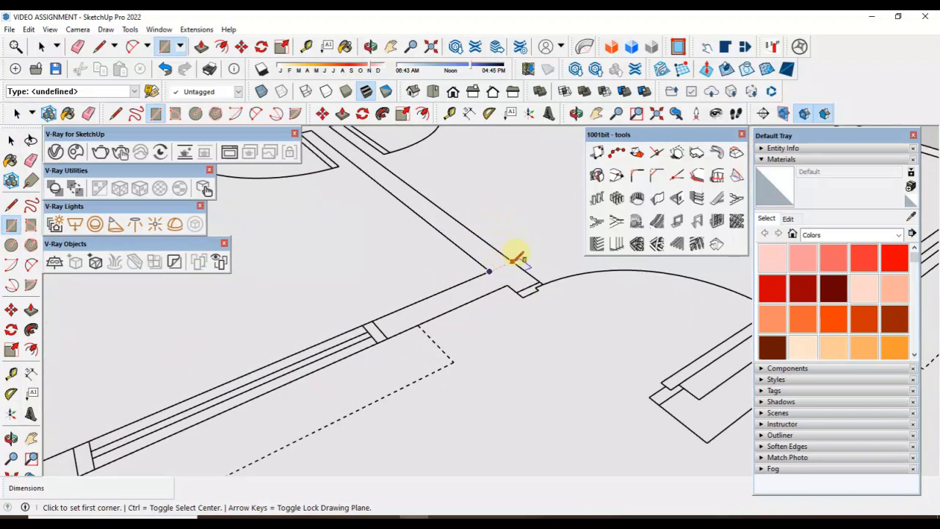
{"action": "left_click", "coordinate": [516, 260]}
{"action": "middle_click_drag", "start_coordinate": [515, 262], "coordinate": [478, 288]}
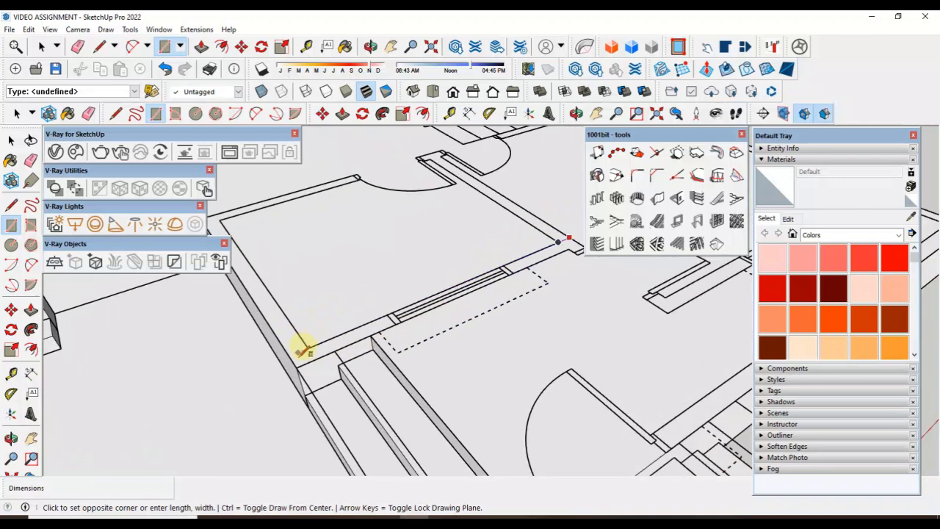
{"action": "scroll", "coordinate": [300, 357], "scroll_direction": "up", "scroll_amount": 2}
{"action": "key", "text": "Escape"}
{"action": "scroll", "coordinate": [300, 357], "scroll_direction": "down", "scroll_amount": 2}
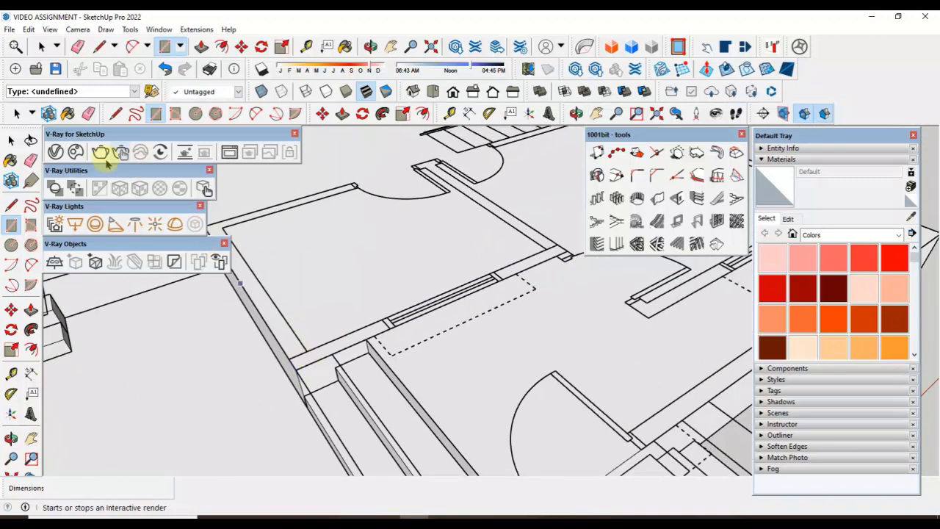
{"action": "left_click", "coordinate": [11, 140]}
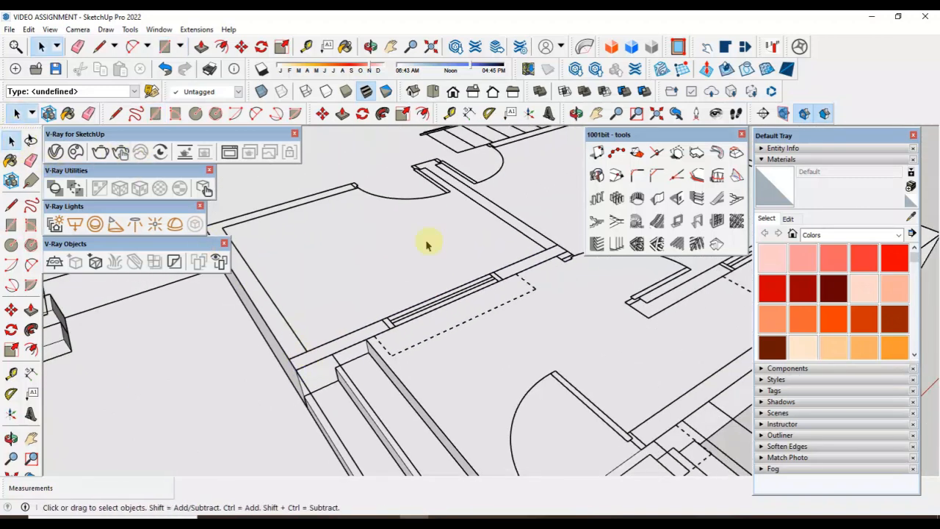
Step: Push/Pull the front room's wall strip face up by 10' and select the raised wall's top face
{"action": "left_click", "coordinate": [517, 272]}
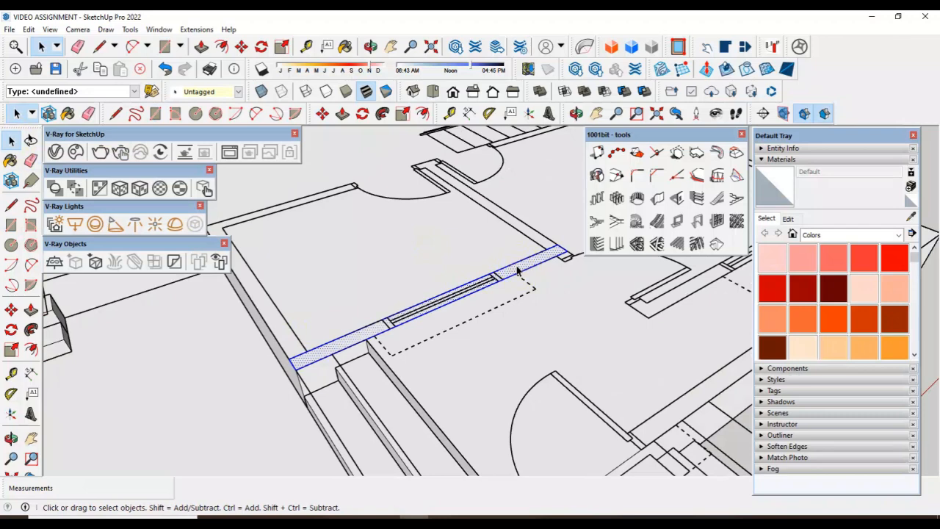
{"action": "left_click", "coordinate": [31, 309]}
{"action": "scroll", "coordinate": [515, 269], "scroll_direction": "up", "scroll_amount": 2}
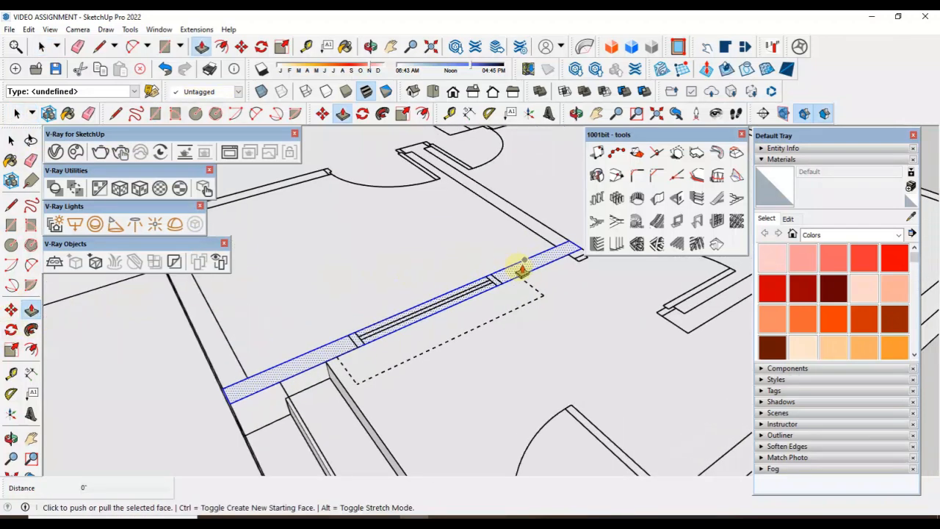
{"action": "left_click", "coordinate": [520, 270]}
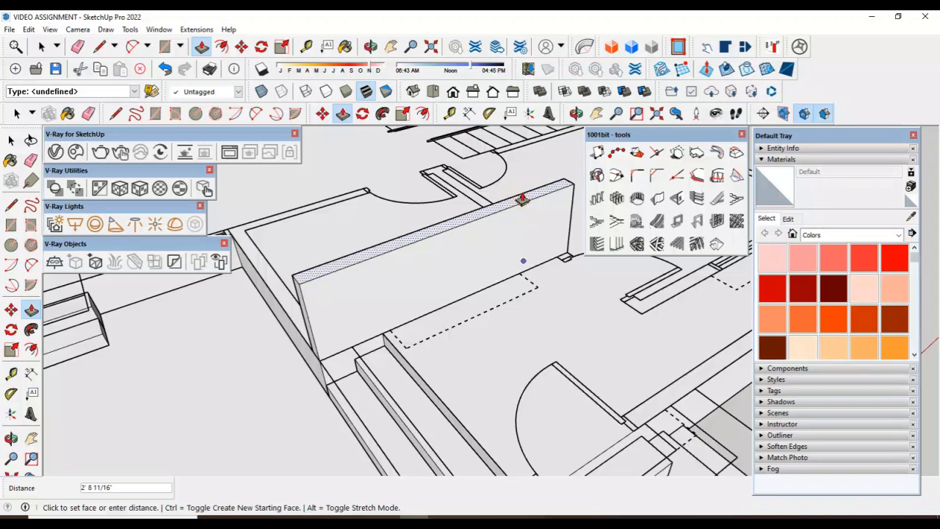
{"action": "type", "text": "10'"}
{"action": "key", "text": "Return"}
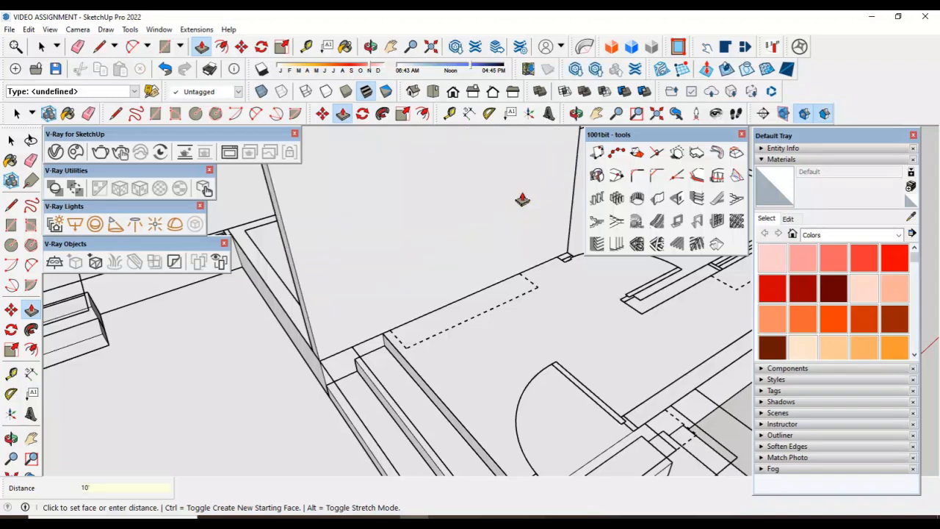
{"action": "scroll", "coordinate": [474, 294], "scroll_direction": "down", "scroll_amount": 5}
{"action": "scroll", "coordinate": [492, 145], "scroll_direction": "up", "scroll_amount": 2}
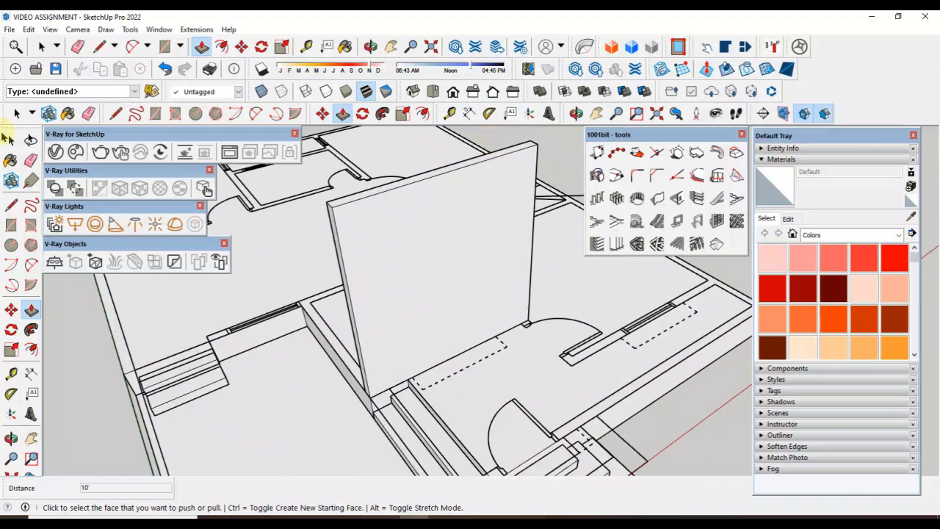
{"action": "left_click", "coordinate": [16, 113]}
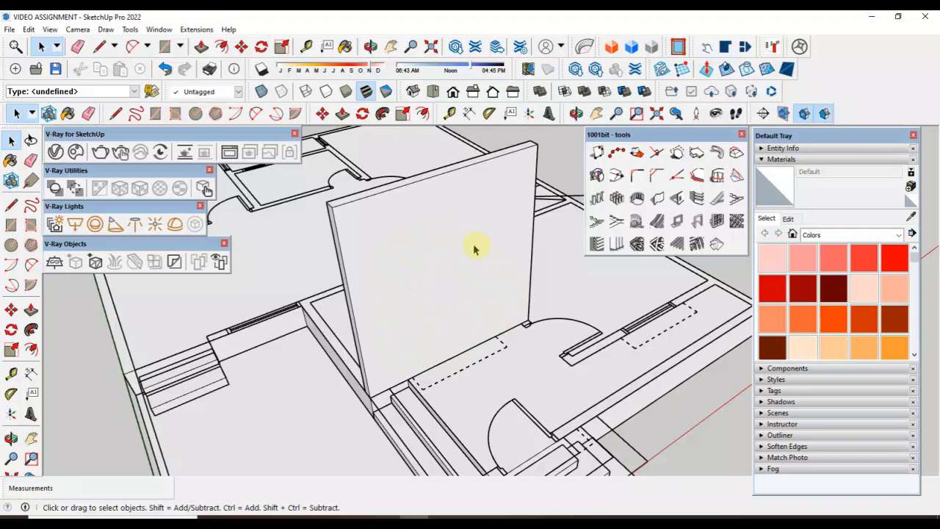
{"action": "left_click", "coordinate": [530, 150]}
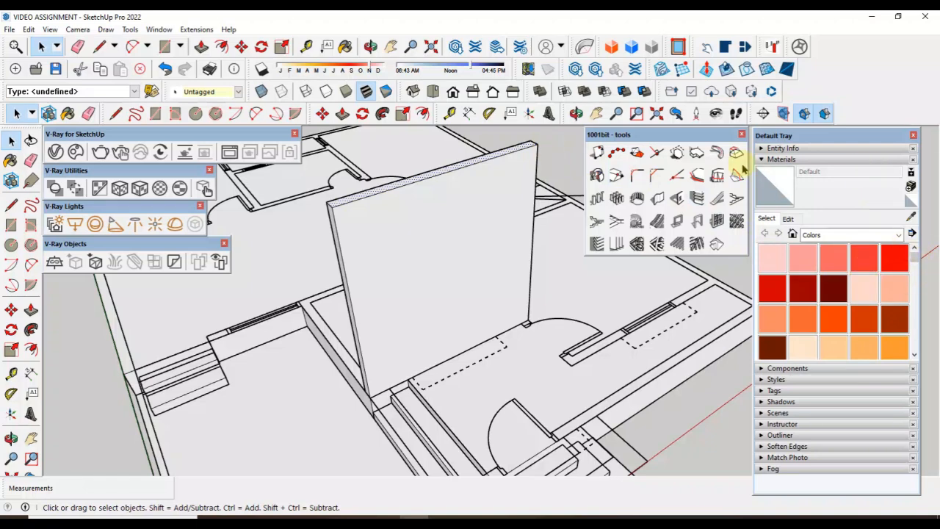
Step: Close the Default Tray and restore it with its Materials section expanded
{"action": "left_click", "coordinate": [761, 159]}
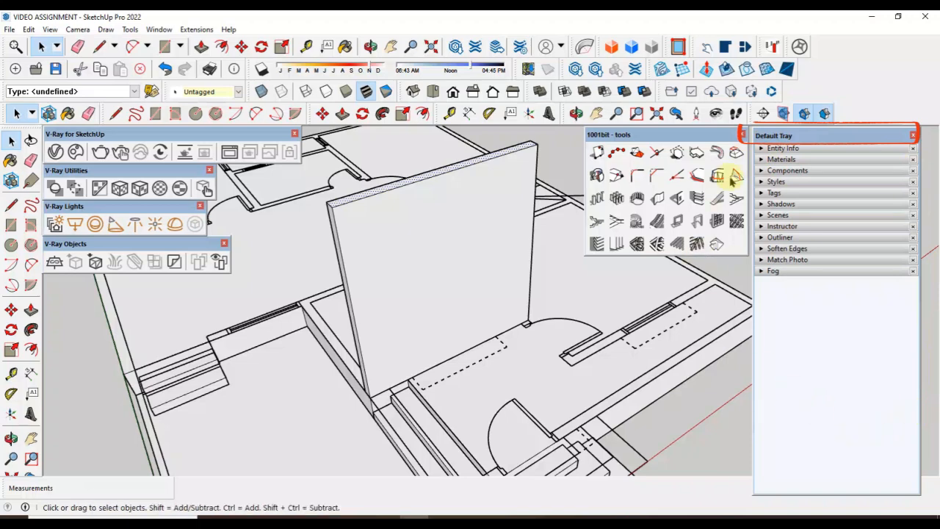
{"action": "left_click", "coordinate": [913, 135]}
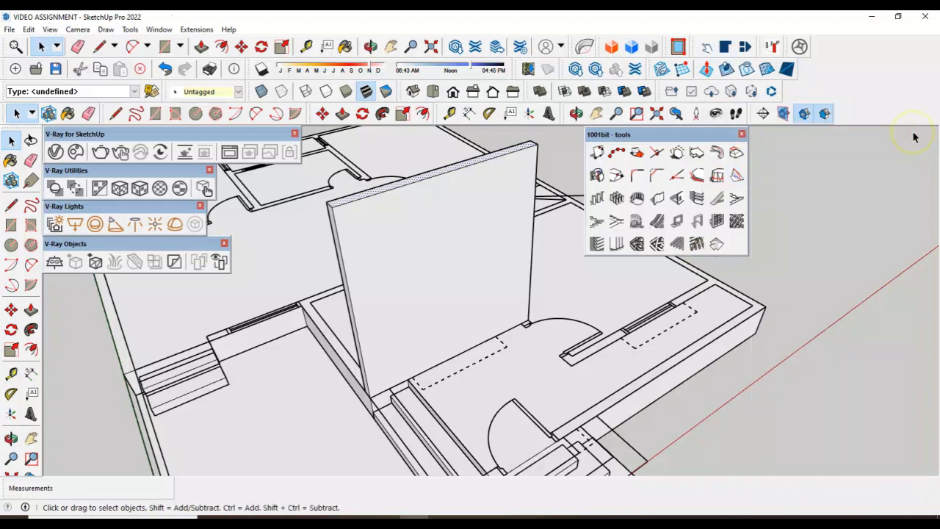
{"action": "left_click", "coordinate": [159, 29]}
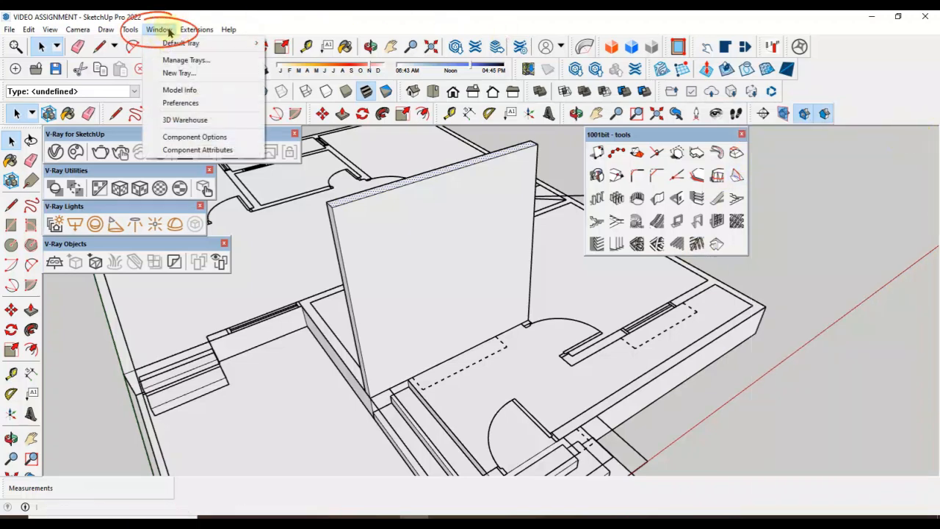
{"action": "mouse_move", "coordinate": [170, 49]}
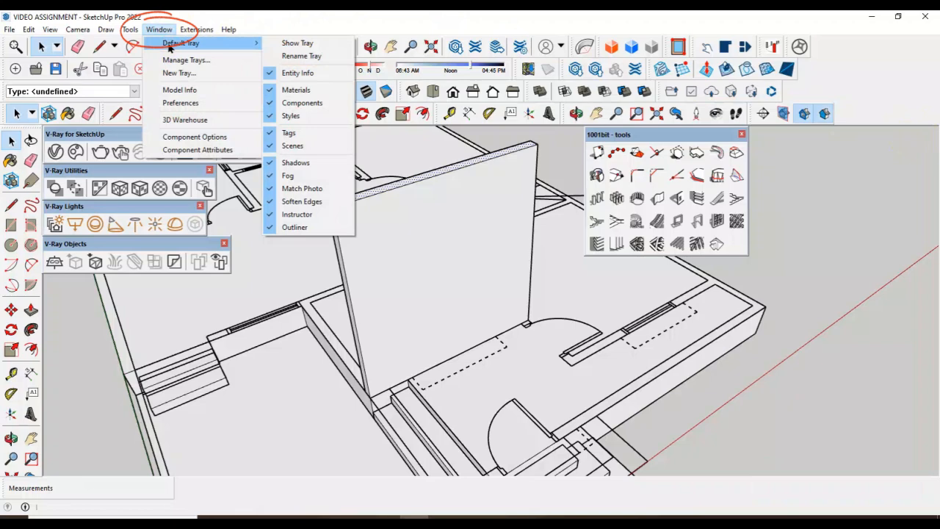
{"action": "left_click", "coordinate": [284, 45]}
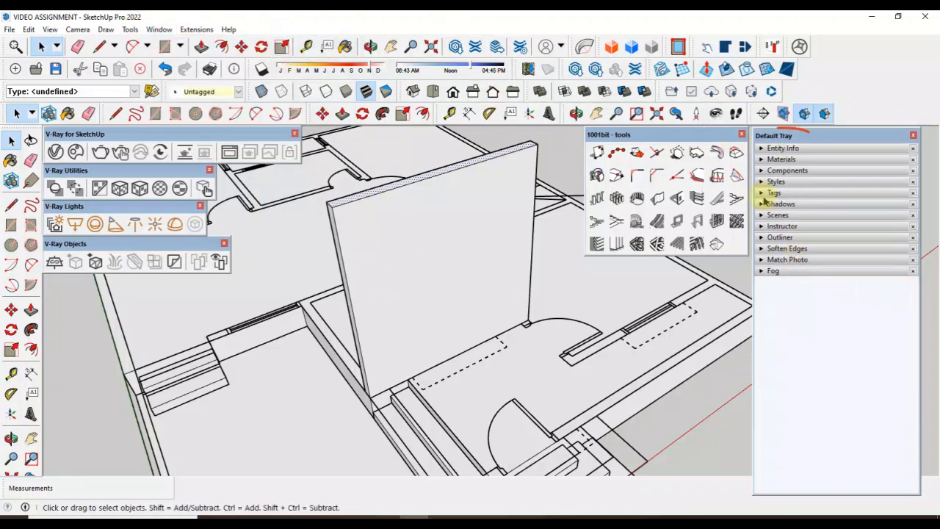
{"action": "left_click", "coordinate": [761, 159]}
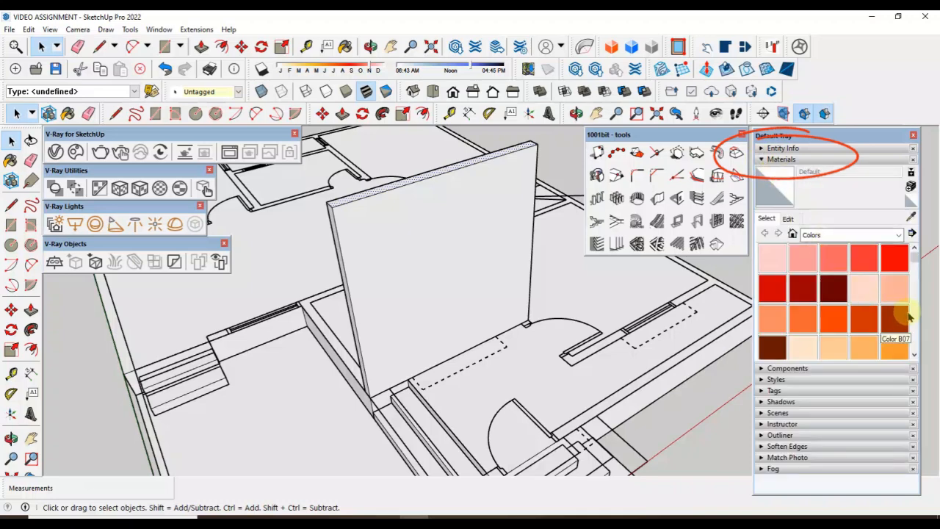
Step: Paint the raised wall's large front face with Color J02 from the Colors collection
{"action": "left_click_drag", "start_coordinate": [915, 251], "coordinate": [907, 310]}
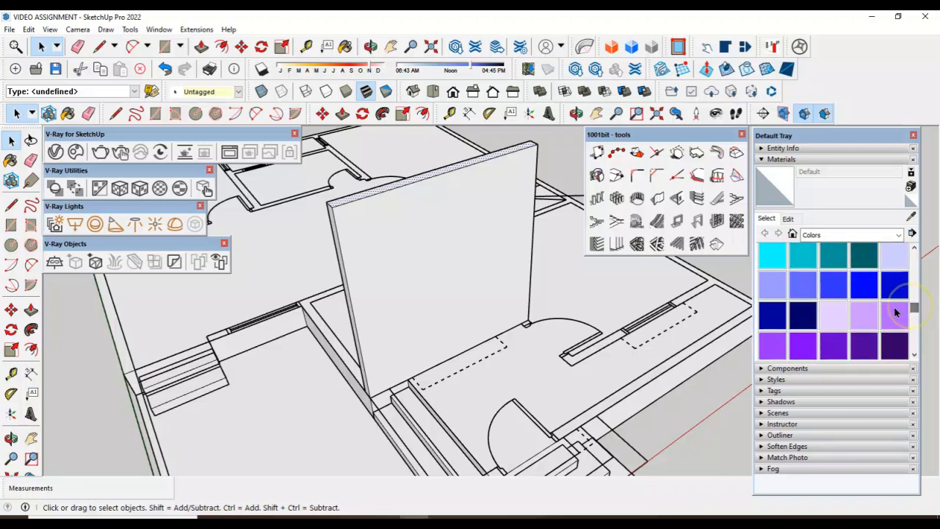
{"action": "left_click", "coordinate": [873, 321]}
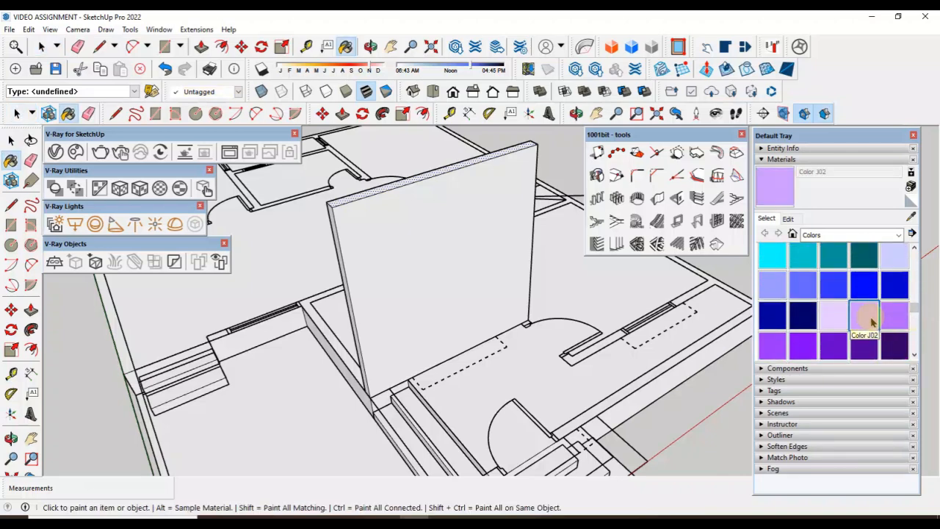
{"action": "left_click", "coordinate": [457, 253]}
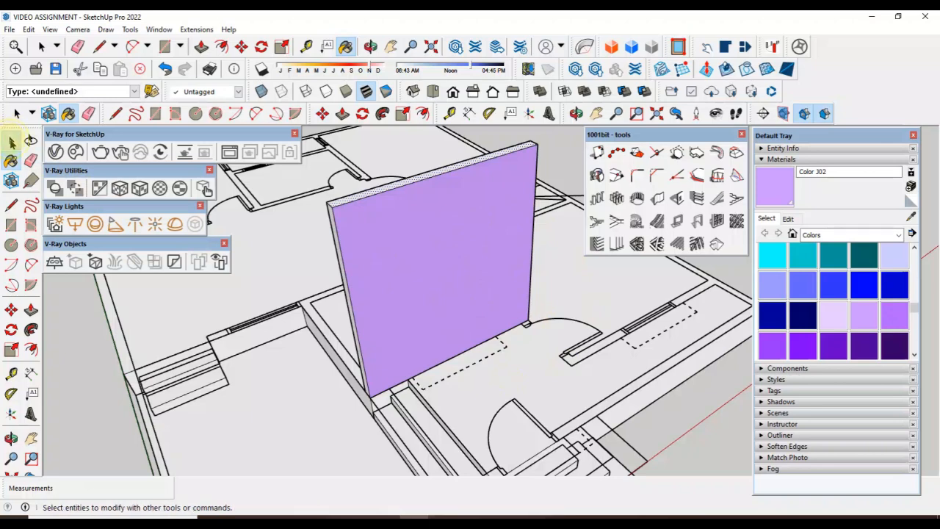
{"action": "left_click", "coordinate": [11, 141]}
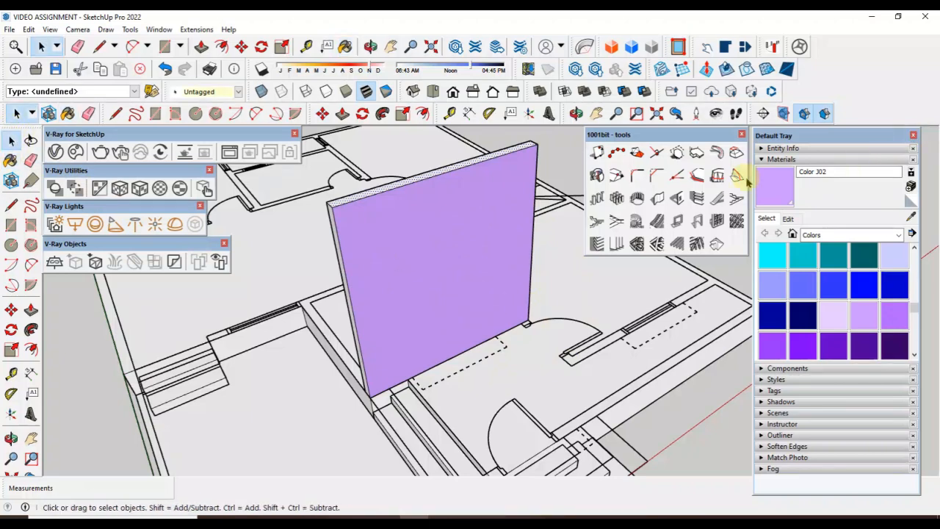
Step: Move the Default Tray clear of the 1001bit tools toolbar
{"action": "left_click_drag", "start_coordinate": [834, 142], "coordinate": [855, 142]}
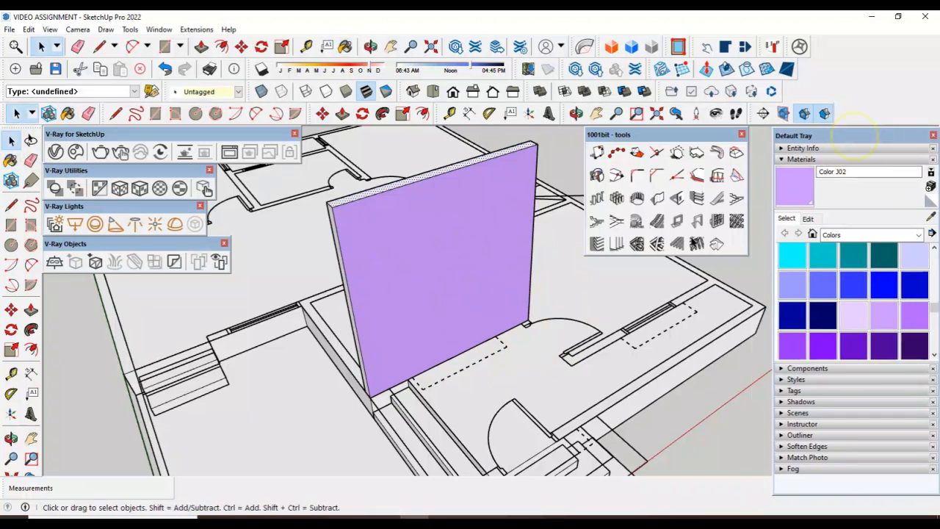
{"action": "scroll", "coordinate": [468, 347], "scroll_direction": "up", "scroll_amount": 3}
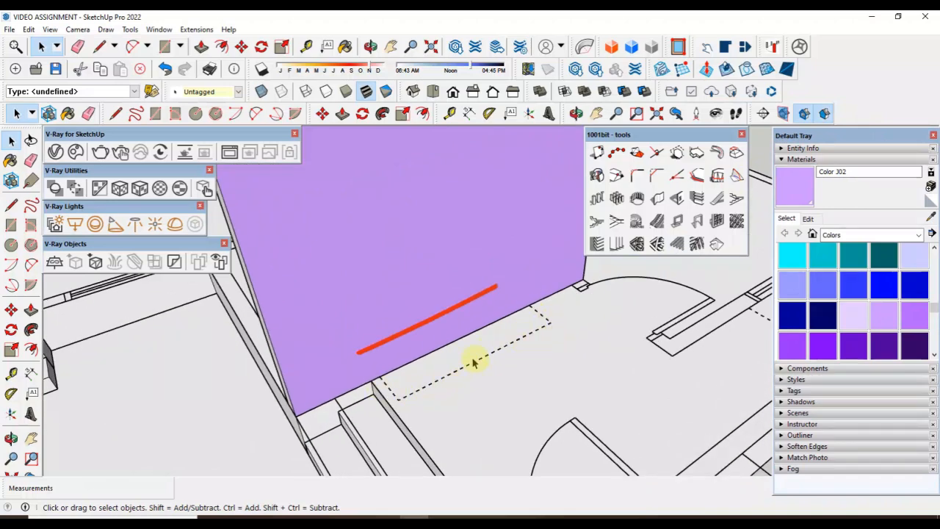
{"action": "scroll", "coordinate": [474, 357], "scroll_direction": "down", "scroll_amount": 1}
{"action": "scroll", "coordinate": [487, 352], "scroll_direction": "down", "scroll_amount": 1}
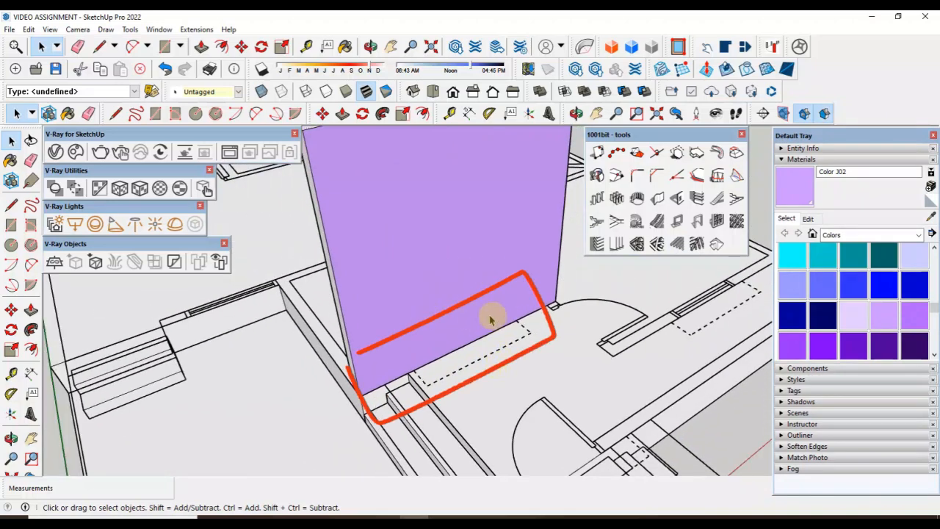
{"action": "scroll", "coordinate": [494, 330], "scroll_direction": "down", "scroll_amount": 1}
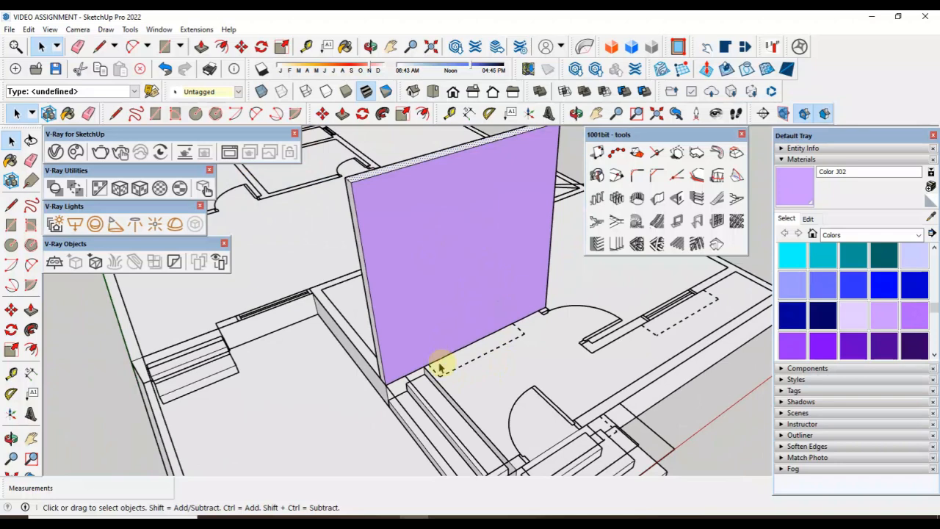
{"action": "scroll", "coordinate": [440, 360], "scroll_direction": "up", "scroll_amount": 1}
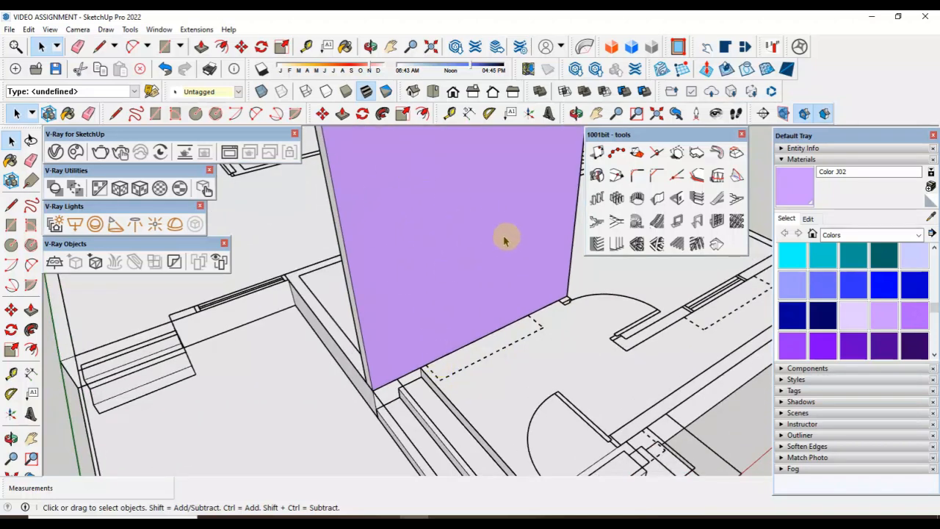
{"action": "scroll", "coordinate": [495, 277], "scroll_direction": "down", "scroll_amount": 2}
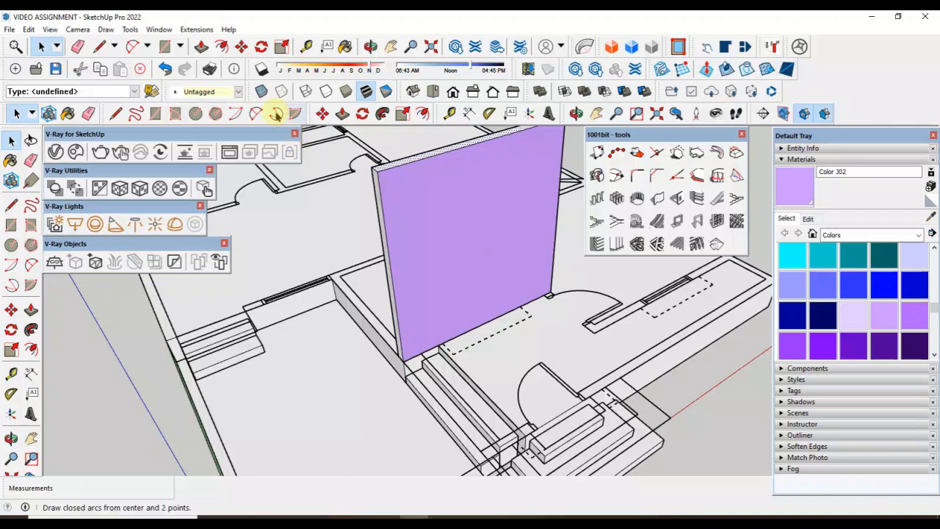
Step: Detach the Styles toolbar from the docked toolbars and float it over the drawing area beside the wall
{"action": "mouse_move", "coordinate": [250, 92]}
{"action": "left_mouse_down"}
{"action": "mouse_move", "coordinate": [233, 266]}
{"action": "mouse_move", "coordinate": [194, 308]}
{"action": "mouse_move", "coordinate": [190, 357]}
{"action": "mouse_move", "coordinate": [224, 393]}
{"action": "left_mouse_up"}
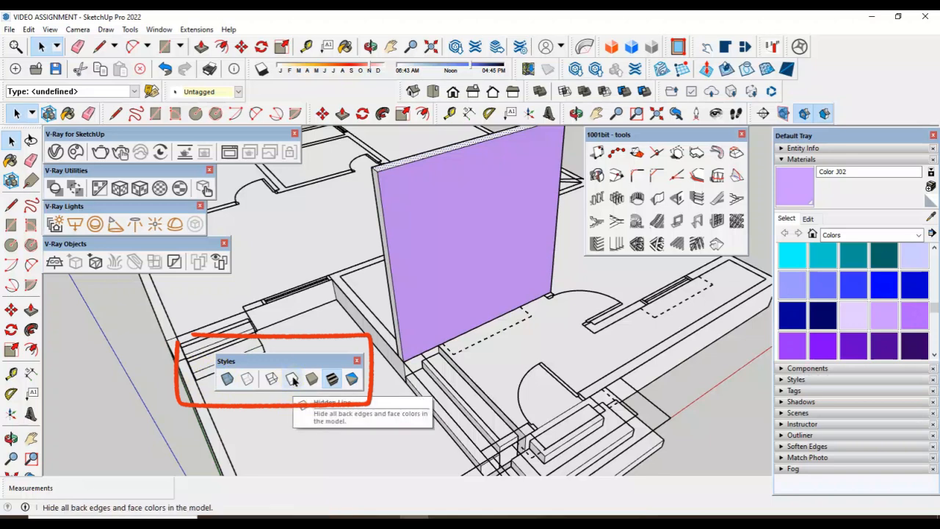
{"action": "left_click", "coordinate": [294, 378]}
{"action": "left_click_drag", "start_coordinate": [298, 364], "coordinate": [298, 350]}
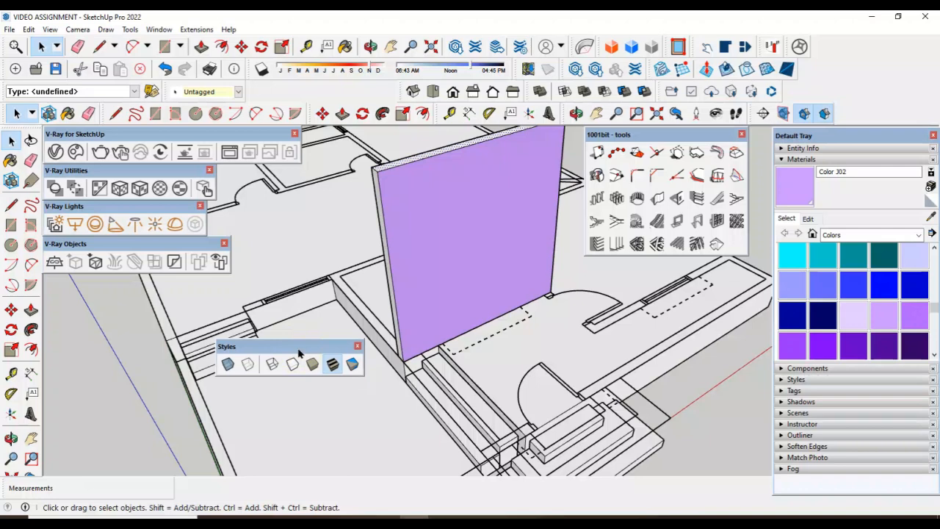
Step: Close the floating Styles toolbar and restore it from the list of available toolbars
{"action": "left_click", "coordinate": [343, 348]}
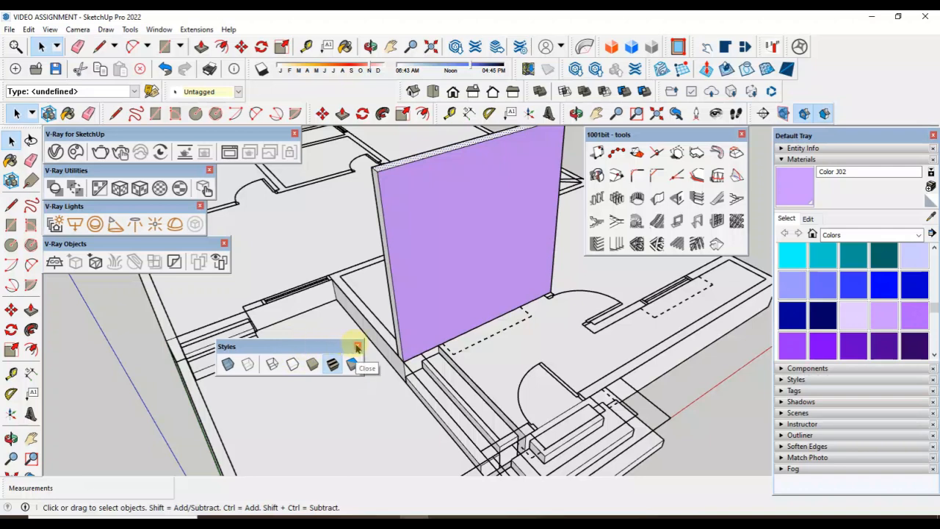
{"action": "left_click", "coordinate": [357, 347]}
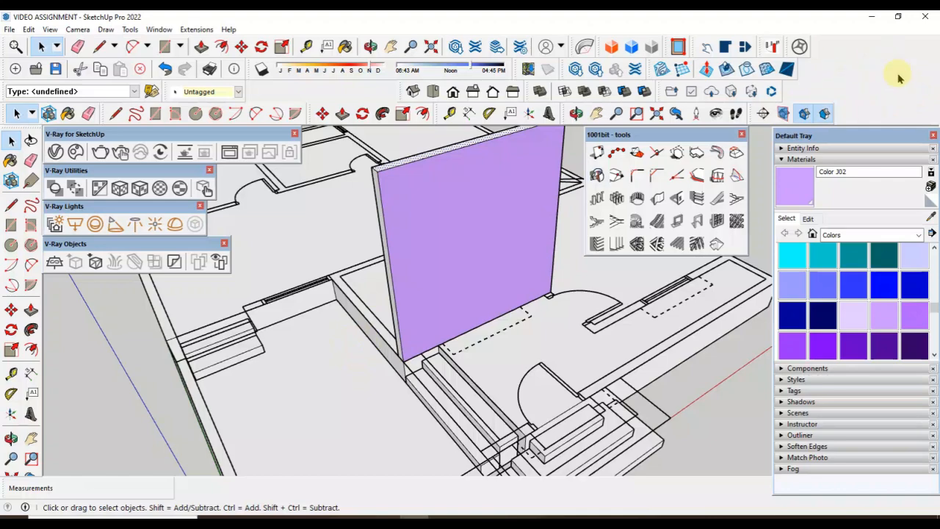
{"action": "right_click", "coordinate": [864, 70]}
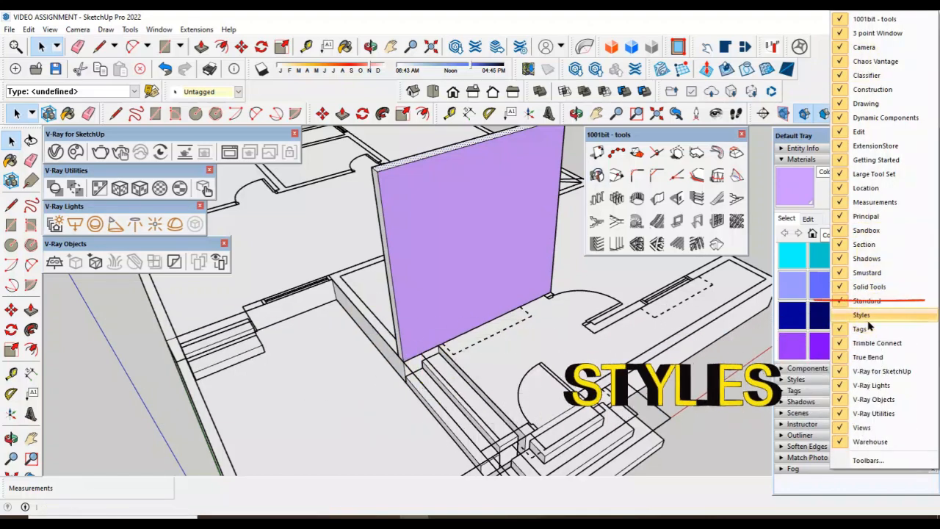
{"action": "left_click", "coordinate": [843, 318]}
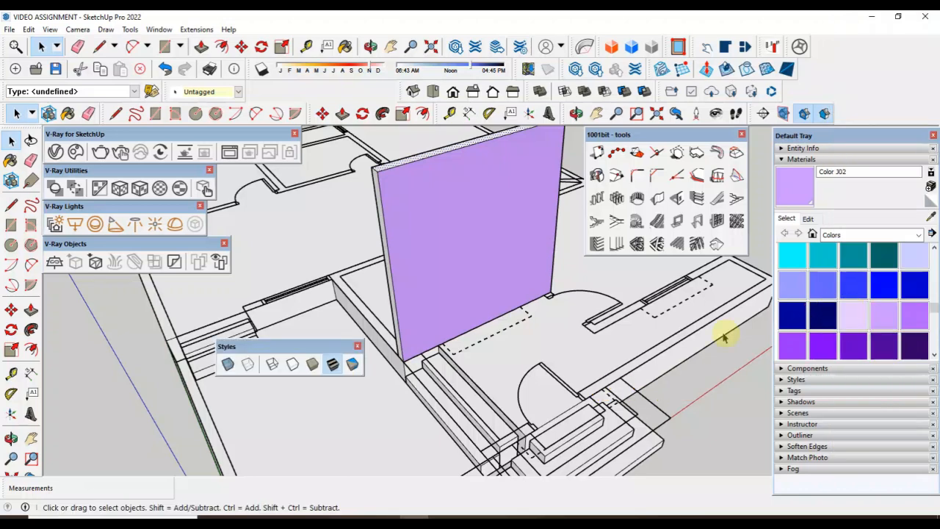
Step: Close the Styles toolbar again and re-enable it through the Toolbars dialog
{"action": "left_click", "coordinate": [358, 347]}
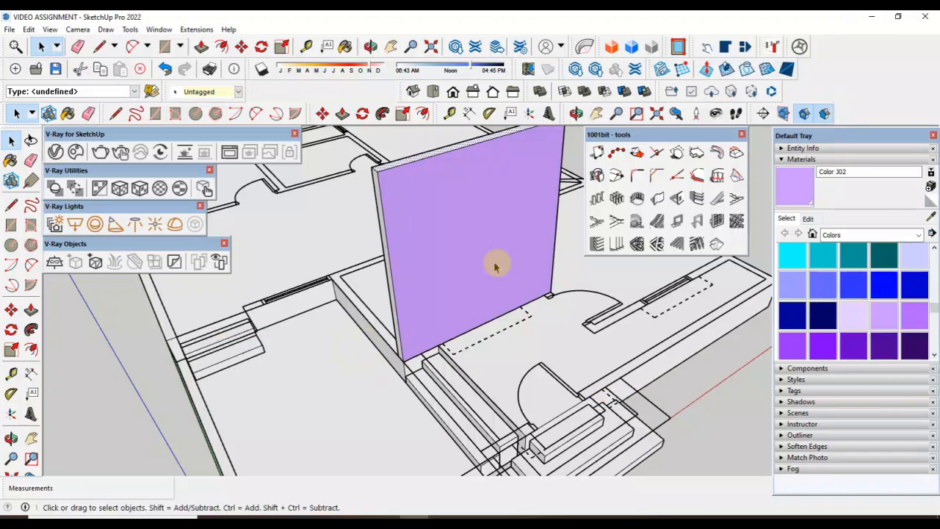
{"action": "right_click", "coordinate": [843, 86]}
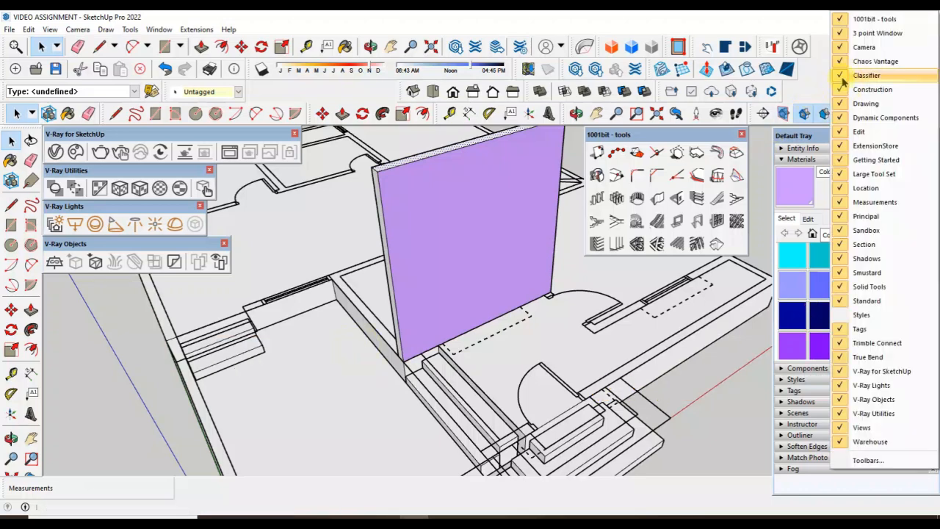
{"action": "left_click", "coordinate": [866, 461]}
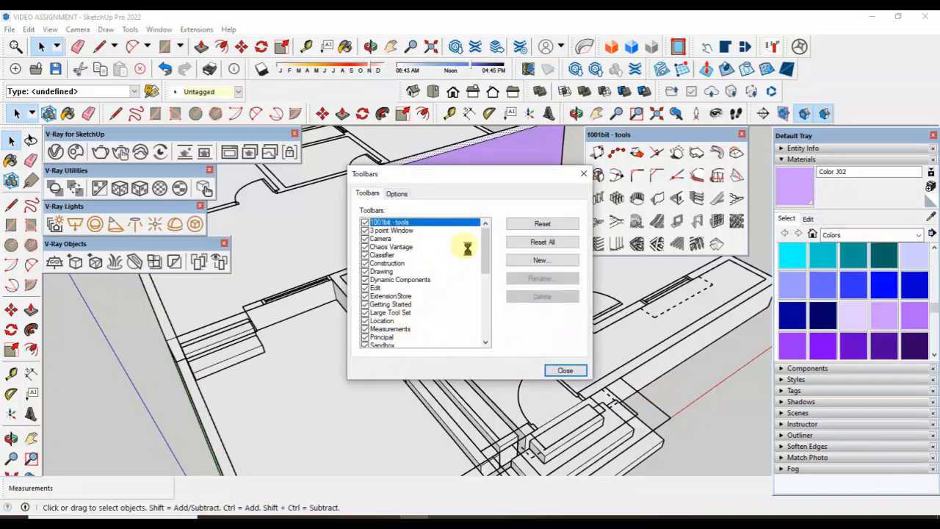
{"action": "left_click_drag", "start_coordinate": [487, 245], "coordinate": [484, 294]}
{"action": "left_click", "coordinate": [366, 272]}
{"action": "left_click", "coordinate": [558, 375]}
Step: Switch on the X-Ray style and examine the window lines of the floor plan through the painted wall
{"action": "left_click", "coordinate": [333, 363]}
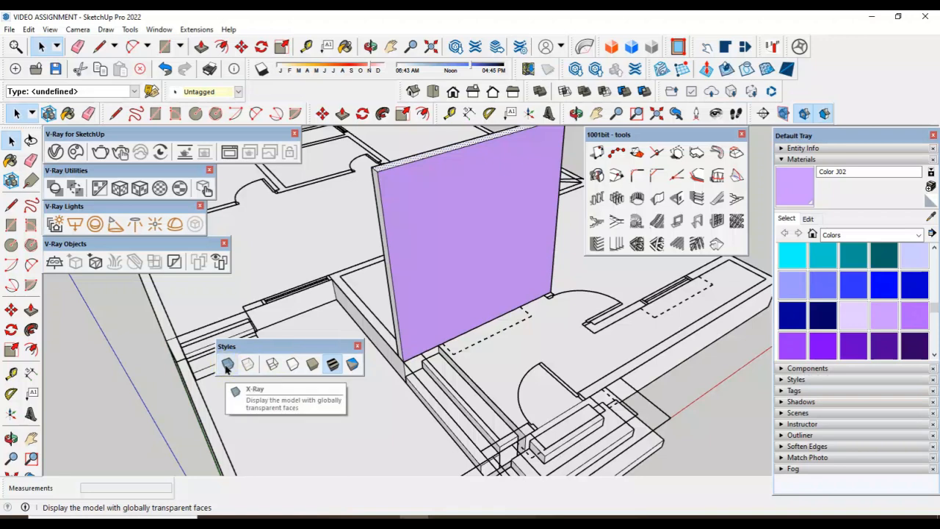
{"action": "left_click", "coordinate": [227, 367]}
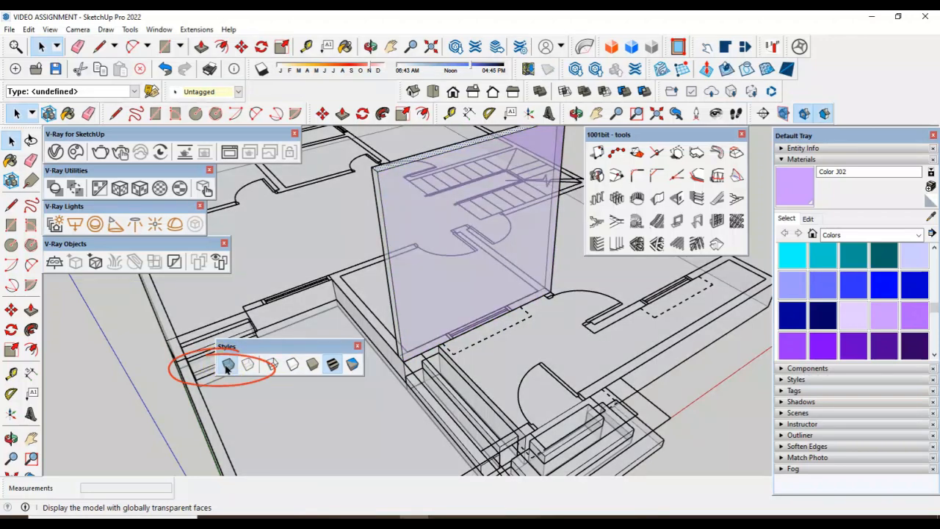
{"action": "scroll", "coordinate": [478, 330], "scroll_direction": "up", "scroll_amount": 2}
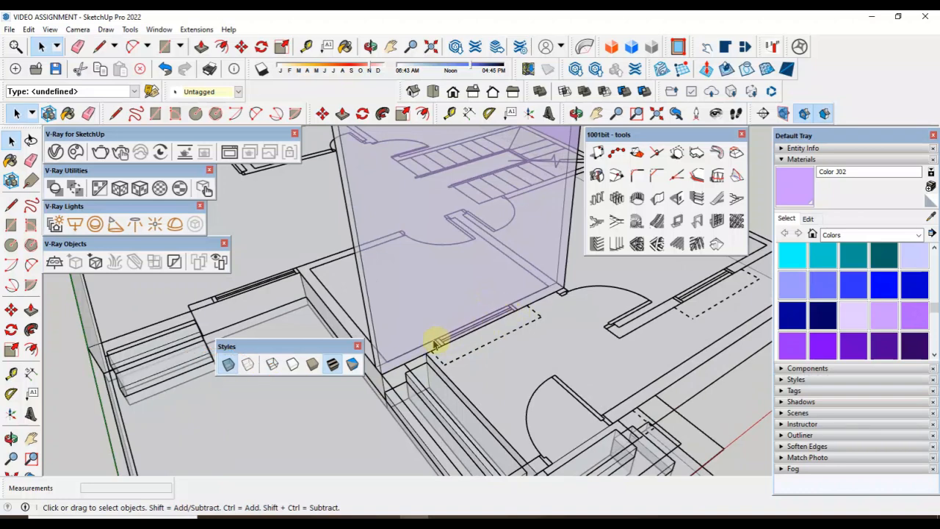
{"action": "middle_click_drag", "start_coordinate": [461, 330], "coordinate": [465, 330]}
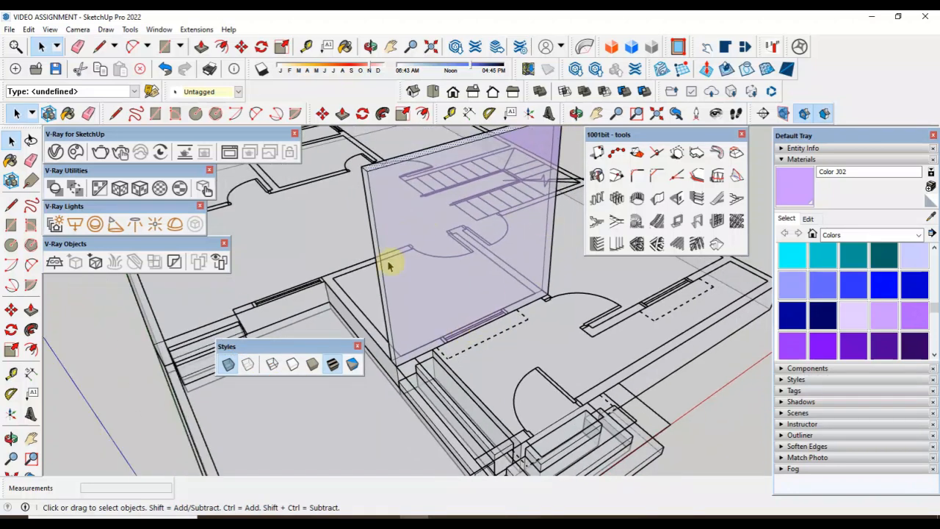
{"action": "scroll", "coordinate": [458, 342], "scroll_direction": "up", "scroll_amount": 1}
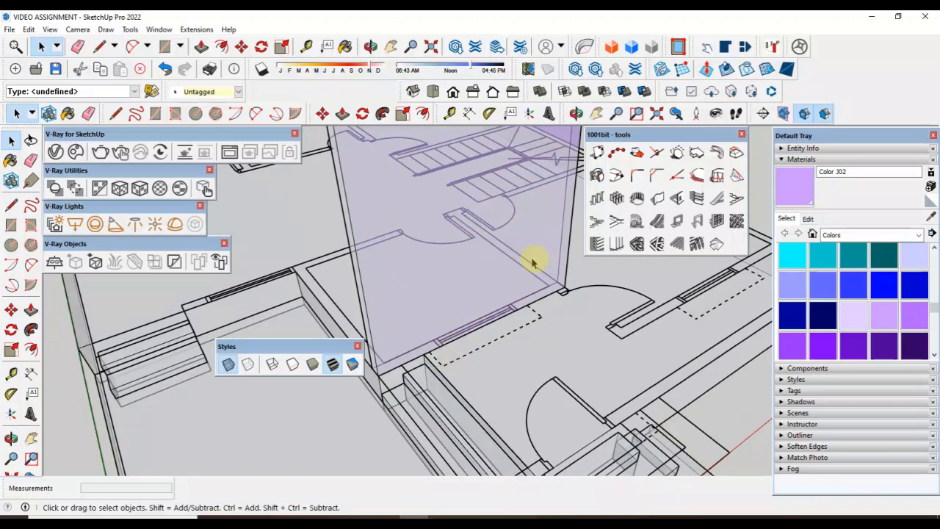
{"action": "scroll", "coordinate": [448, 374], "scroll_direction": "down", "scroll_amount": 2}
Step: Move the Styles toolbar away from the wall and switch off the X-Ray style
{"action": "left_click_drag", "start_coordinate": [330, 351], "coordinate": [179, 301]}
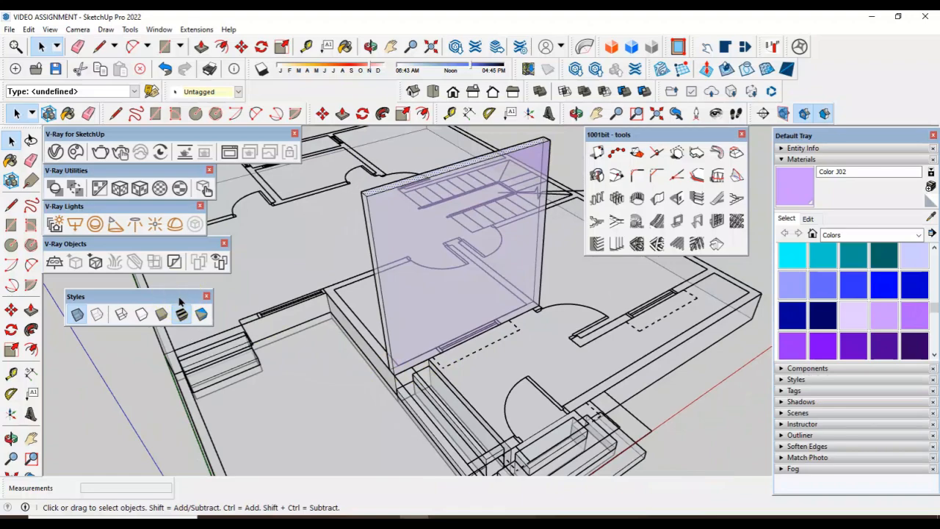
{"action": "left_click", "coordinate": [76, 314]}
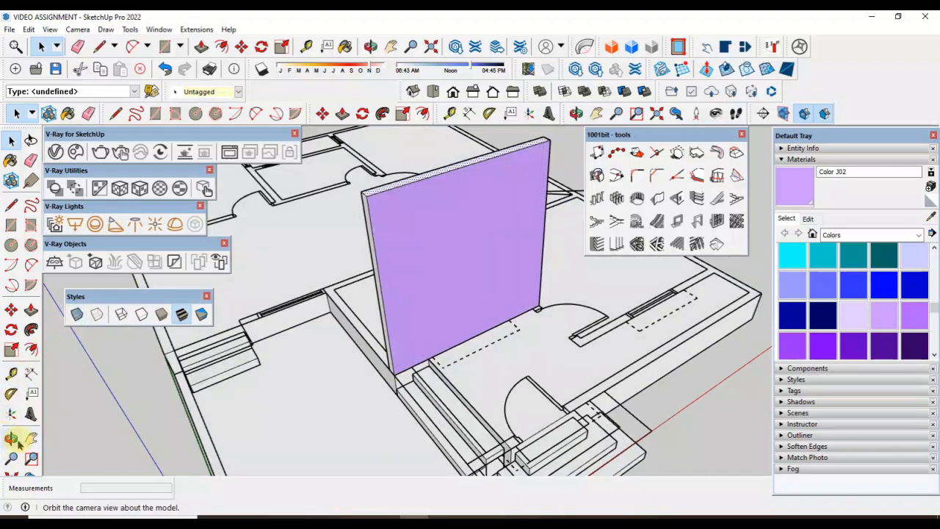
Step: Place a Tape Measure guide about 27' long from the wall's front base corner along its base edge, parallel to the red axis
{"action": "left_click", "coordinate": [11, 376]}
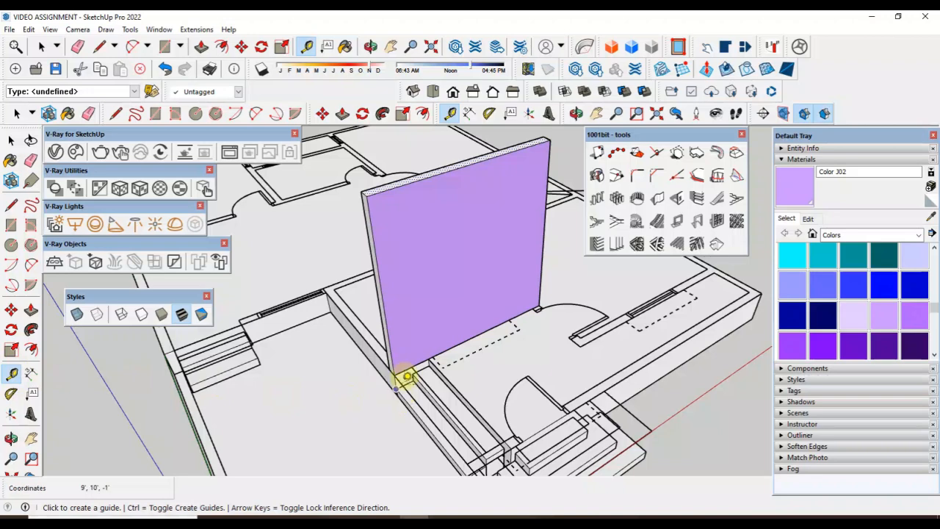
{"action": "scroll", "coordinate": [403, 375], "scroll_direction": "up", "scroll_amount": 2}
{"action": "left_click", "coordinate": [399, 366]}
{"action": "scroll", "coordinate": [363, 380], "scroll_direction": "down", "scroll_amount": 6}
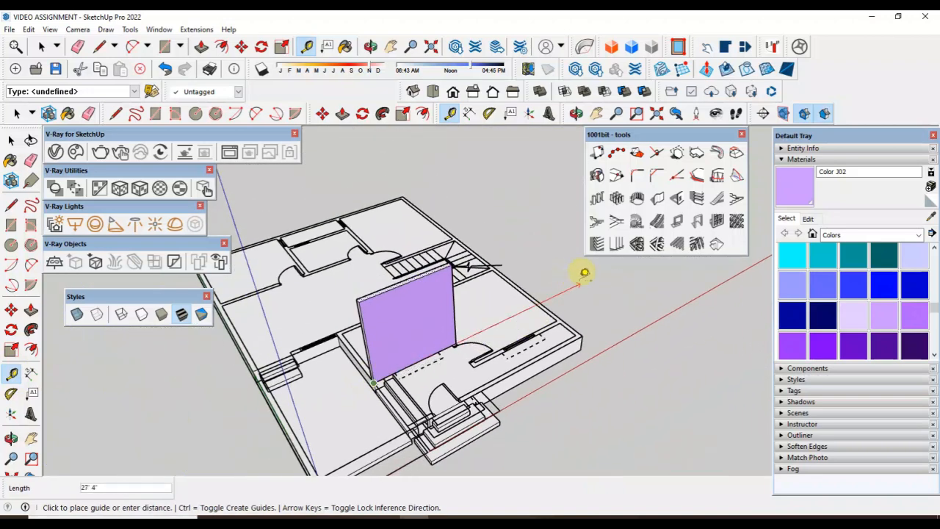
{"action": "left_click", "coordinate": [581, 284]}
{"action": "scroll", "coordinate": [311, 381], "scroll_direction": "up", "scroll_amount": 5}
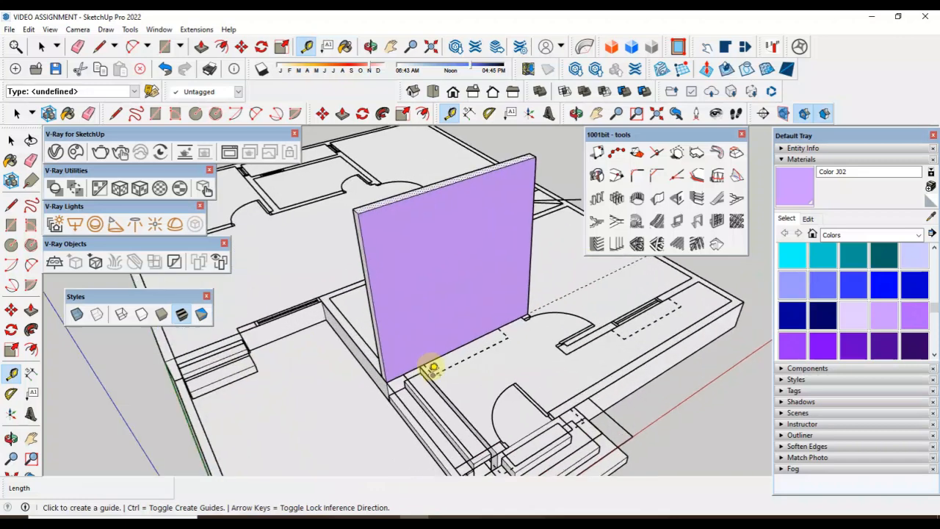
Step: Place a vertical guide from the same base corner up along the wall's edge, extending past its top
{"action": "left_click", "coordinate": [389, 375]}
{"action": "scroll", "coordinate": [389, 375], "scroll_direction": "down", "scroll_amount": 6}
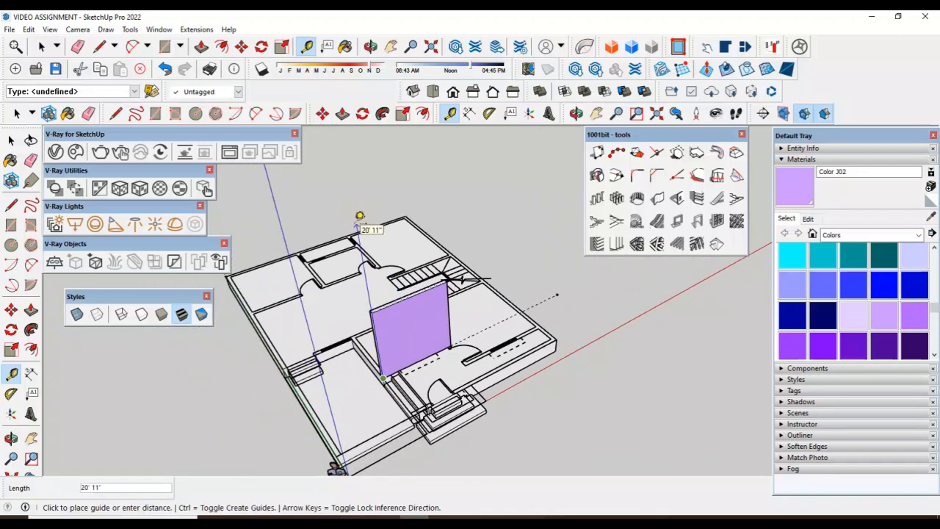
{"action": "left_click", "coordinate": [357, 201]}
{"action": "scroll", "coordinate": [373, 357], "scroll_direction": "up", "scroll_amount": 4}
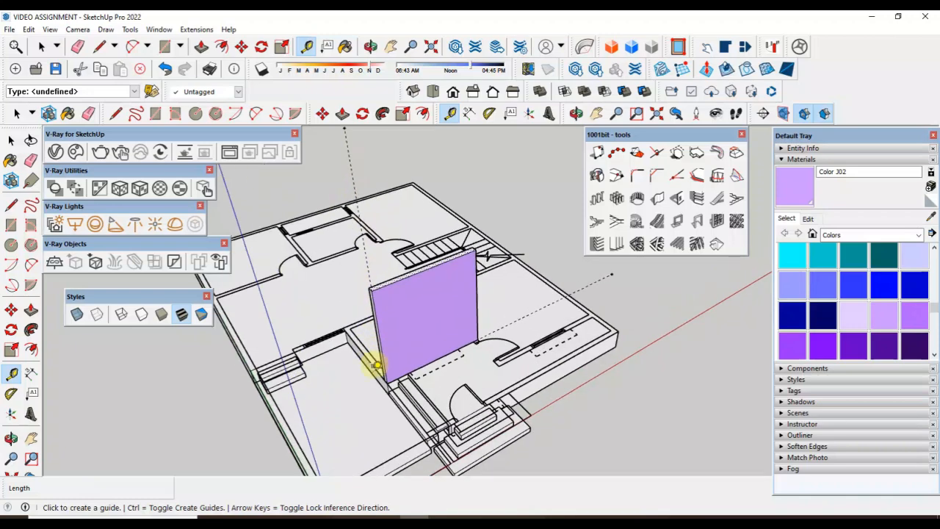
Step: Switch on the X-Ray style so the plan's window lines can be used as reference through the wall
{"action": "scroll", "coordinate": [393, 373], "scroll_direction": "down", "scroll_amount": 2}
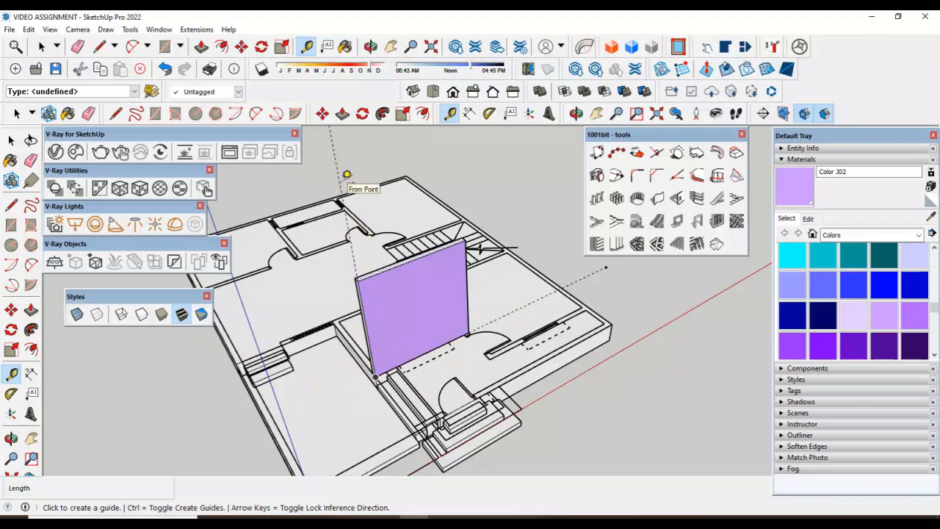
{"action": "scroll", "coordinate": [377, 326], "scroll_direction": "up", "scroll_amount": 3}
{"action": "scroll", "coordinate": [363, 390], "scroll_direction": "down", "scroll_amount": 1}
{"action": "scroll", "coordinate": [450, 354], "scroll_direction": "up", "scroll_amount": 2}
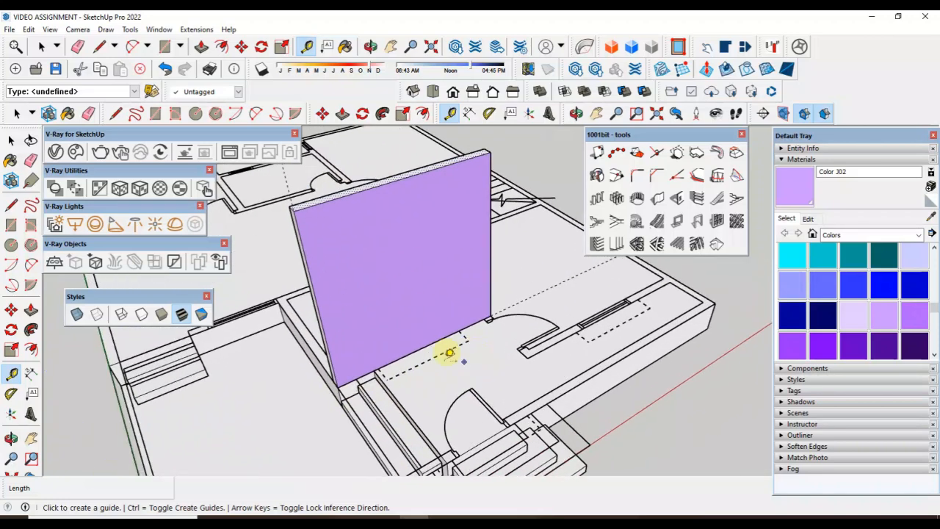
{"action": "scroll", "coordinate": [369, 351], "scroll_direction": "up", "scroll_amount": 1}
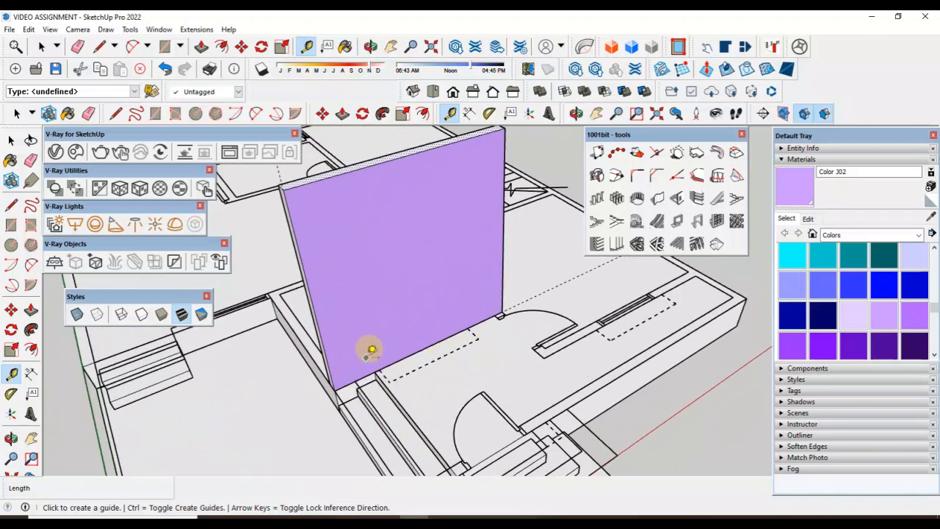
{"action": "left_click", "coordinate": [77, 315]}
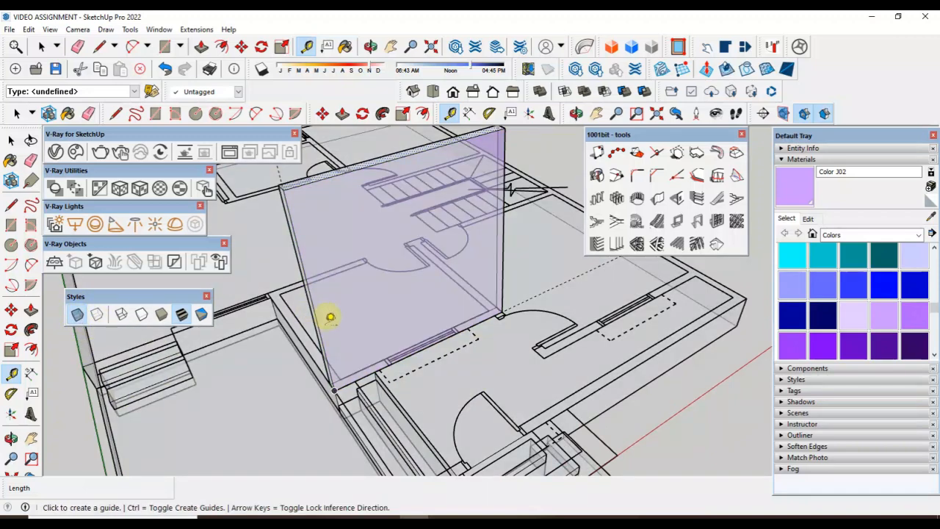
{"action": "scroll", "coordinate": [327, 340], "scroll_direction": "down", "scroll_amount": 2}
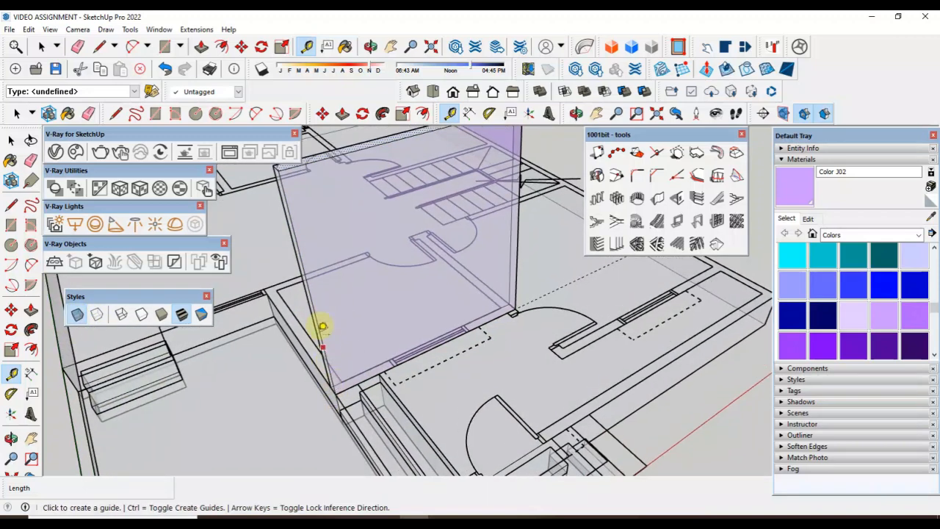
{"action": "scroll", "coordinate": [330, 312], "scroll_direction": "up", "scroll_amount": 1}
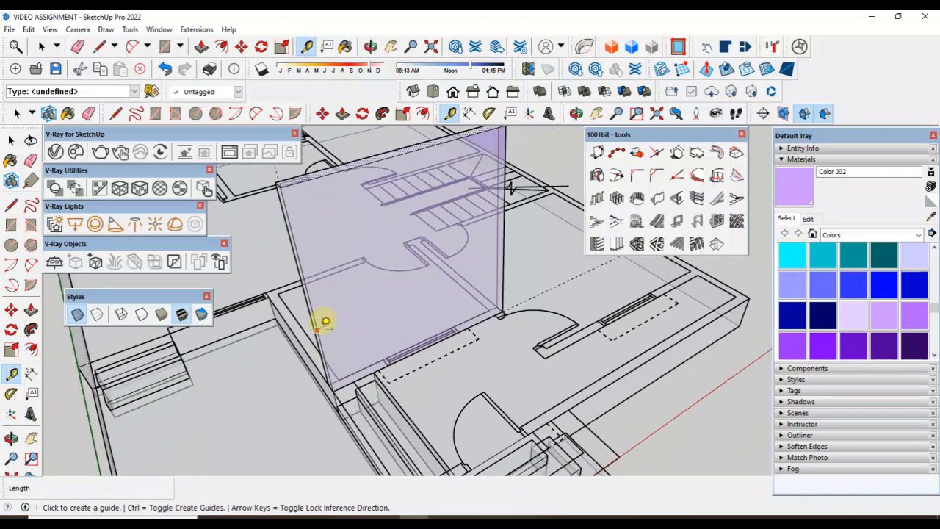
Step: Offset a vertical guide 2' 9" from the wall's left edge to the near end of the window in the plan
{"action": "left_click", "coordinate": [325, 324]}
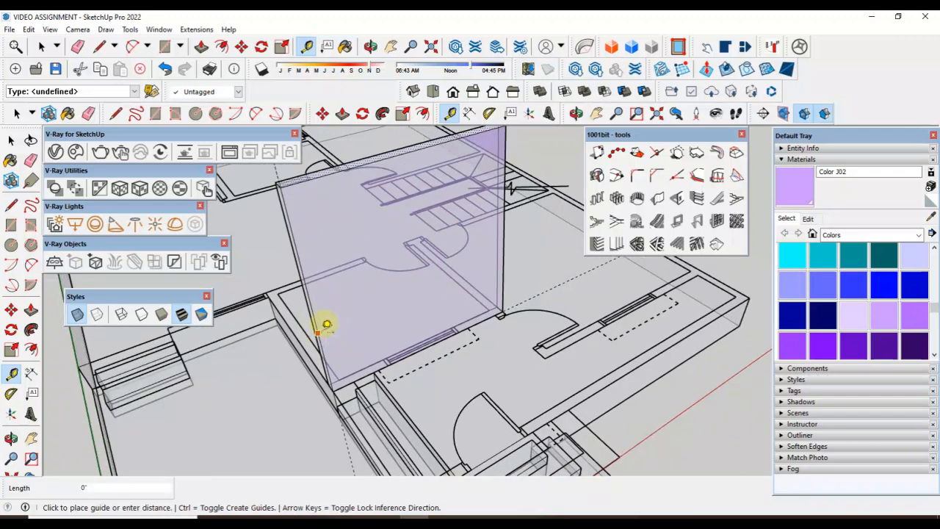
{"action": "scroll", "coordinate": [376, 334], "scroll_direction": "up", "scroll_amount": 1}
{"action": "scroll", "coordinate": [393, 354], "scroll_direction": "up", "scroll_amount": 1}
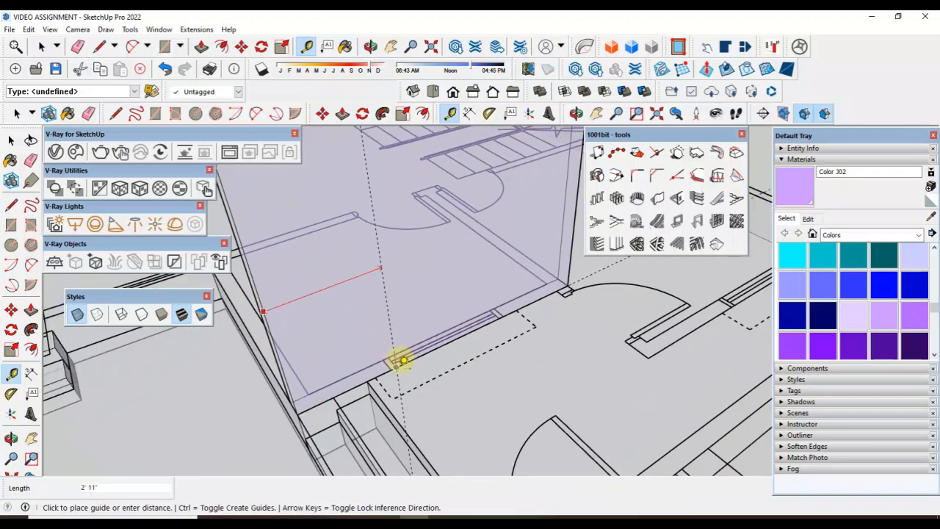
{"action": "scroll", "coordinate": [398, 359], "scroll_direction": "up", "scroll_amount": 1}
{"action": "left_click", "coordinate": [394, 363]}
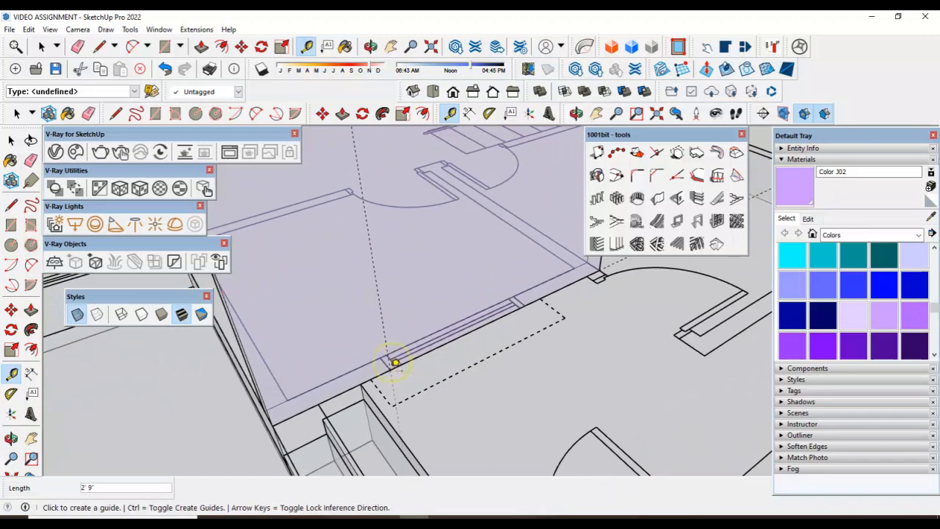
{"action": "scroll", "coordinate": [378, 369], "scroll_direction": "down", "scroll_amount": 1}
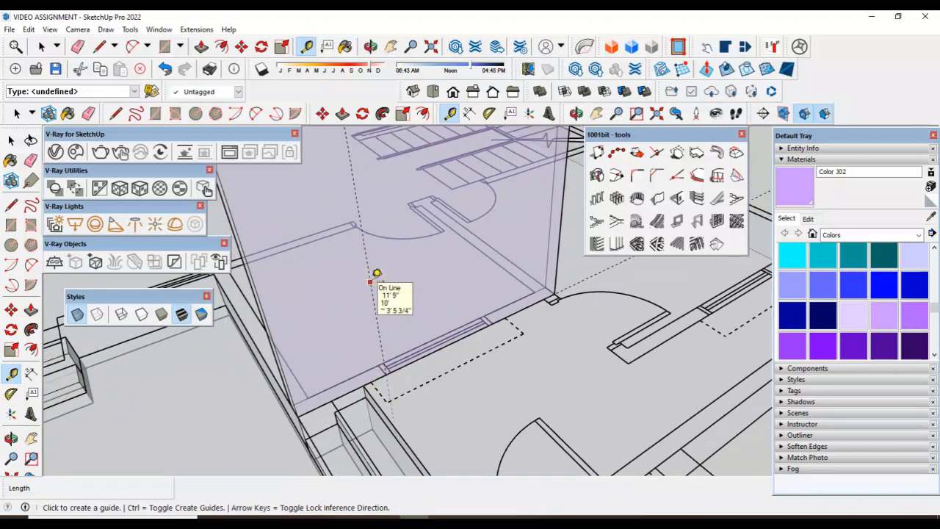
Step: Offset a vertical guide 4' from the previous vertical guide to the far end of the window in the plan
{"action": "left_click", "coordinate": [375, 307]}
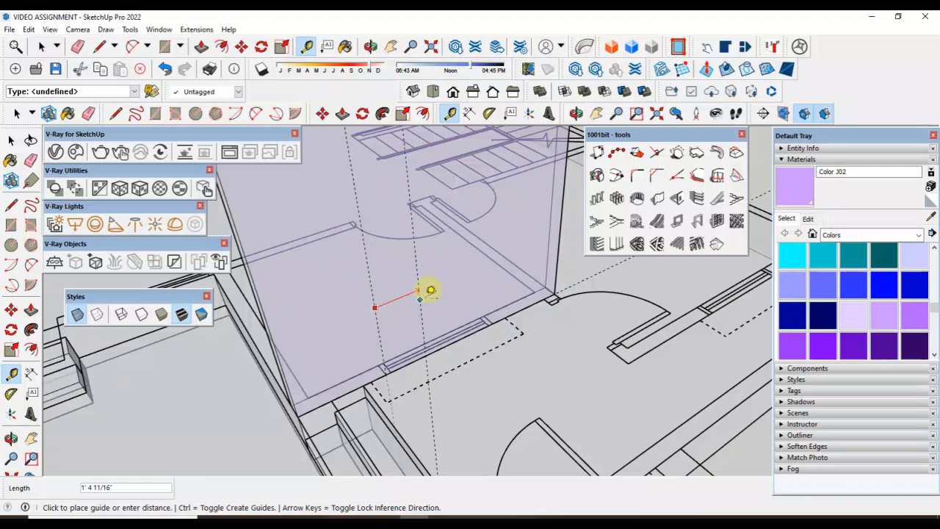
{"action": "scroll", "coordinate": [505, 300], "scroll_direction": "up", "scroll_amount": 4}
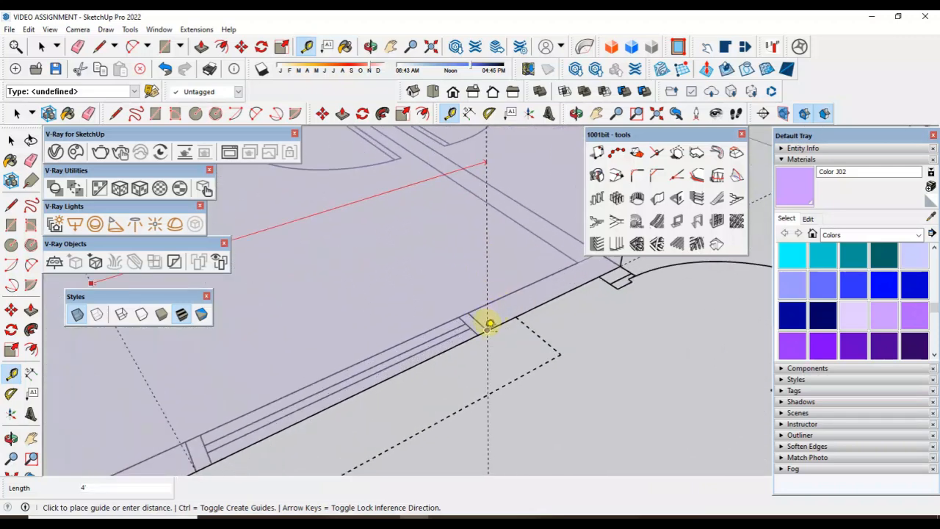
{"action": "left_click", "coordinate": [490, 324]}
{"action": "scroll", "coordinate": [507, 360], "scroll_direction": "down", "scroll_amount": 3}
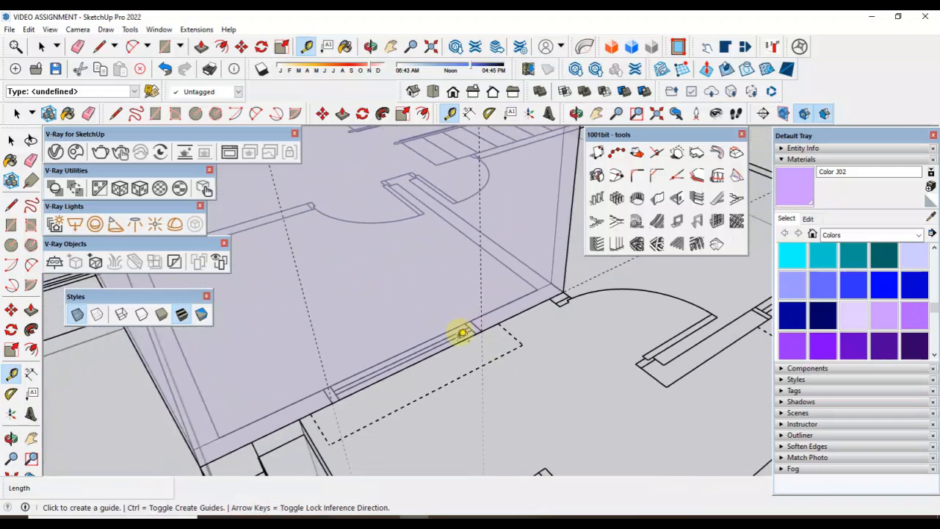
Step: Offset a horizontal guide 3' up from the wall's base edge for the window sill
{"action": "scroll", "coordinate": [434, 348], "scroll_direction": "up", "scroll_amount": 1}
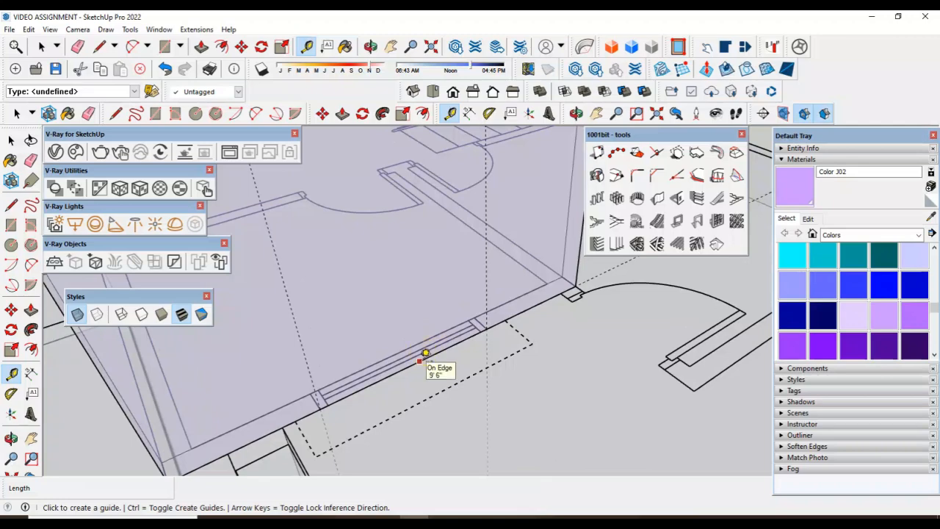
{"action": "scroll", "coordinate": [346, 383], "scroll_direction": "down", "scroll_amount": 2}
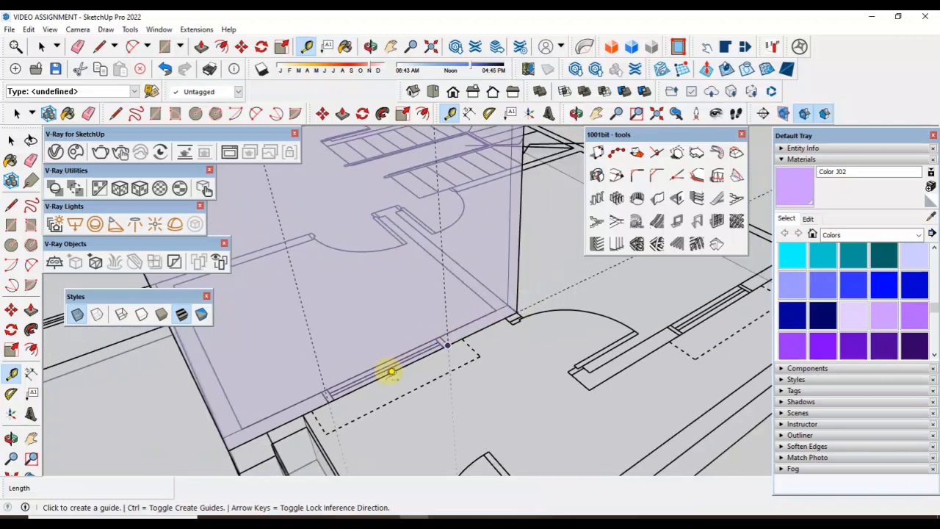
{"action": "scroll", "coordinate": [400, 365], "scroll_direction": "up", "scroll_amount": 1}
{"action": "left_click", "coordinate": [394, 365]}
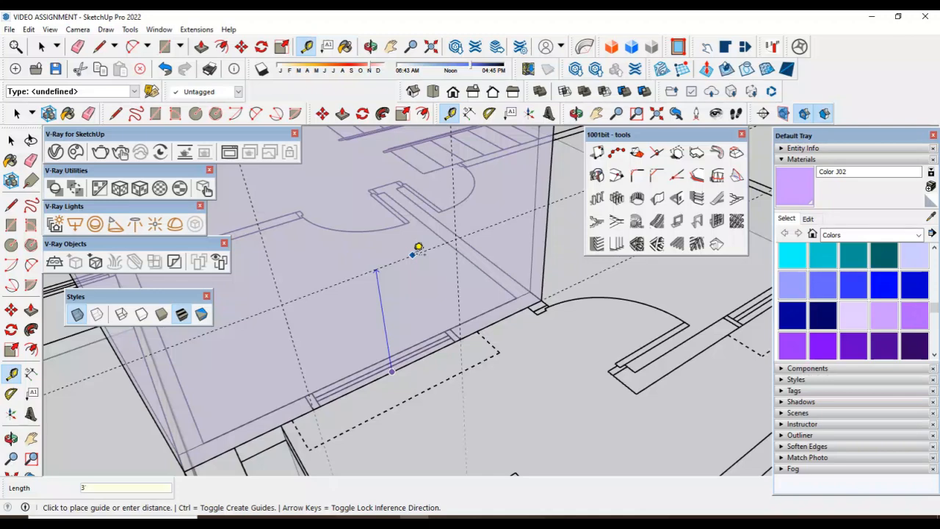
{"action": "left_click", "coordinate": [418, 247]}
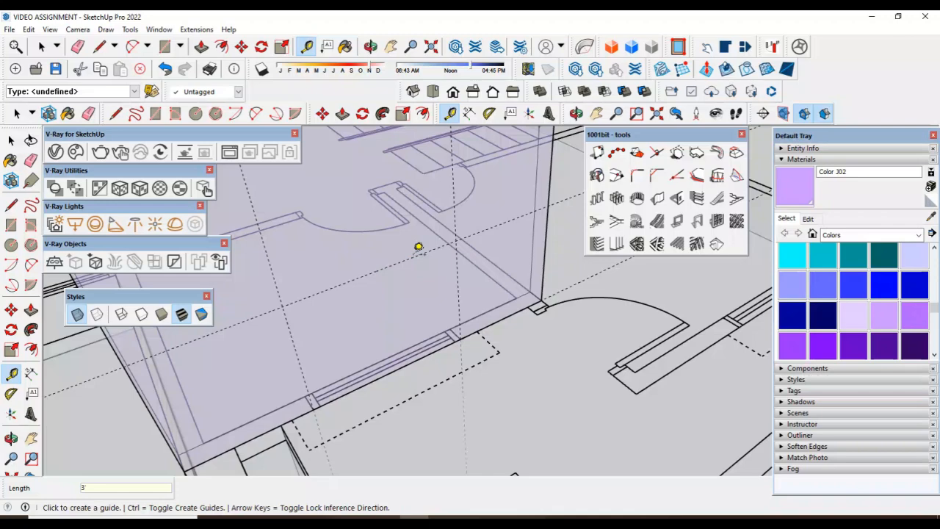
{"action": "scroll", "coordinate": [448, 321], "scroll_direction": "down", "scroll_amount": 2}
{"action": "scroll", "coordinate": [434, 336], "scroll_direction": "down", "scroll_amount": 2}
{"action": "scroll", "coordinate": [405, 244], "scroll_direction": "up", "scroll_amount": 2}
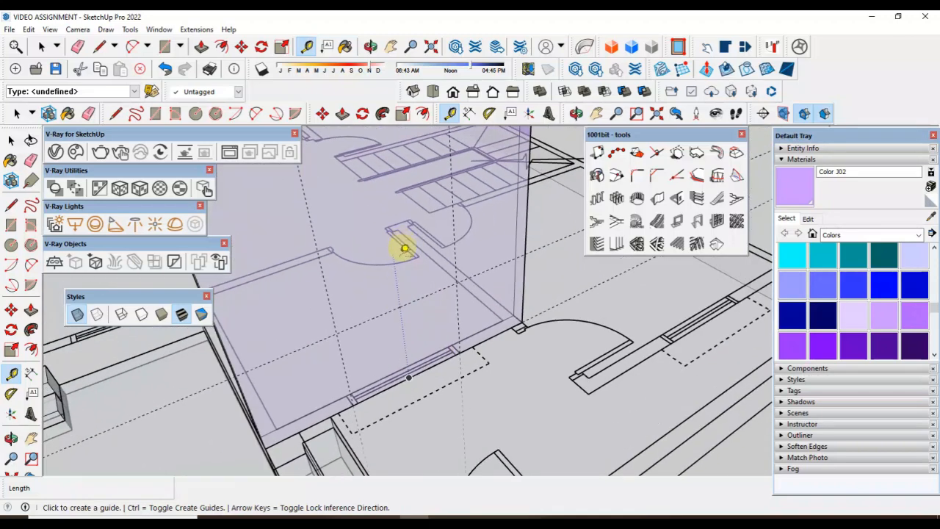
{"action": "left_click", "coordinate": [402, 301]}
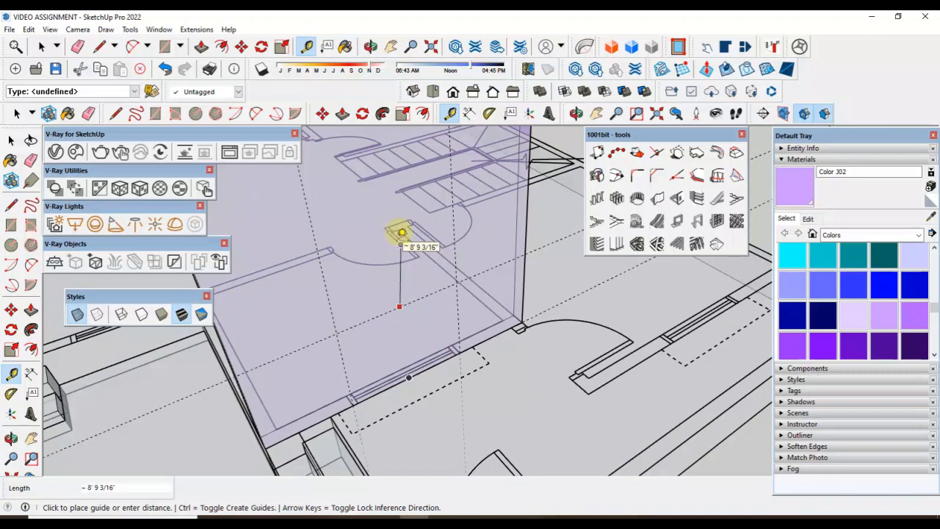
{"action": "key", "text": "Escape"}
{"action": "left_click", "coordinate": [399, 306]}
{"action": "key", "text": "Escape"}
Step: Offset another horizontal guide 4' above the sill guide for the top of the window
{"action": "left_click", "coordinate": [426, 295]}
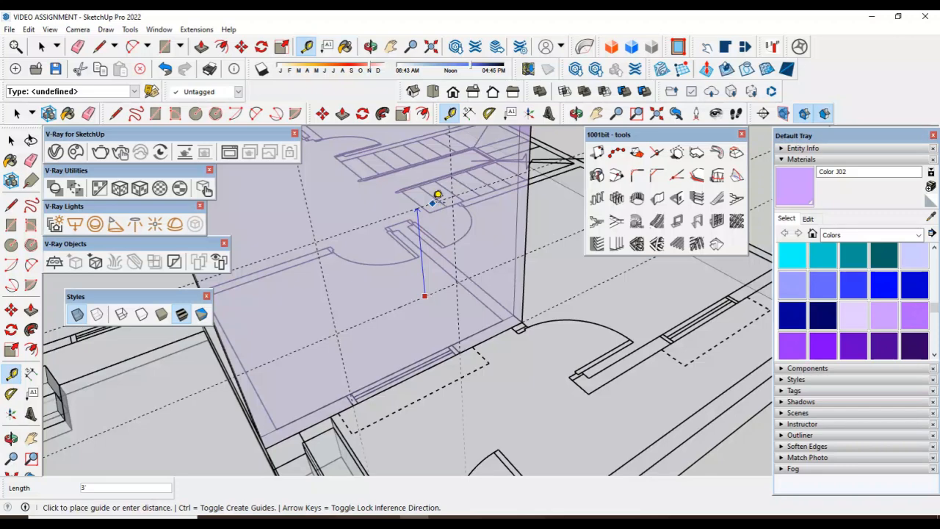
{"action": "key", "text": "Return"}
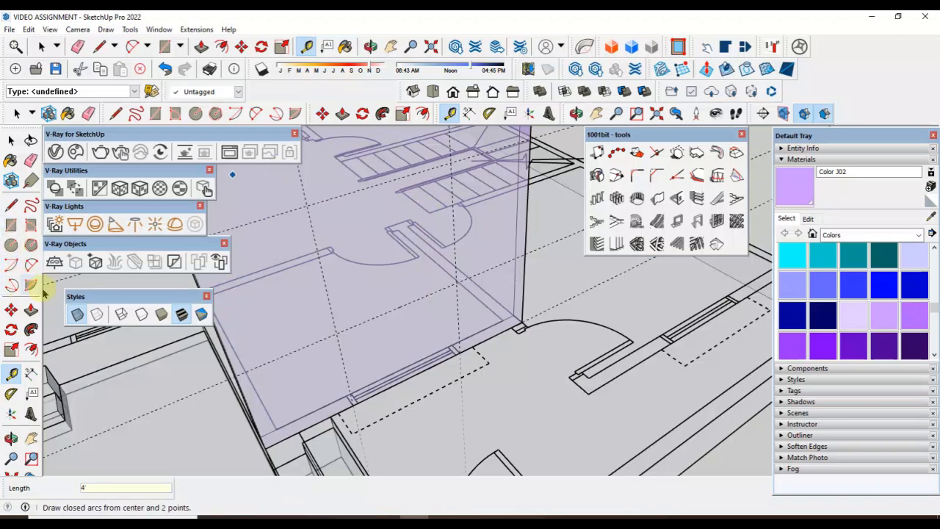
{"action": "left_click", "coordinate": [11, 143]}
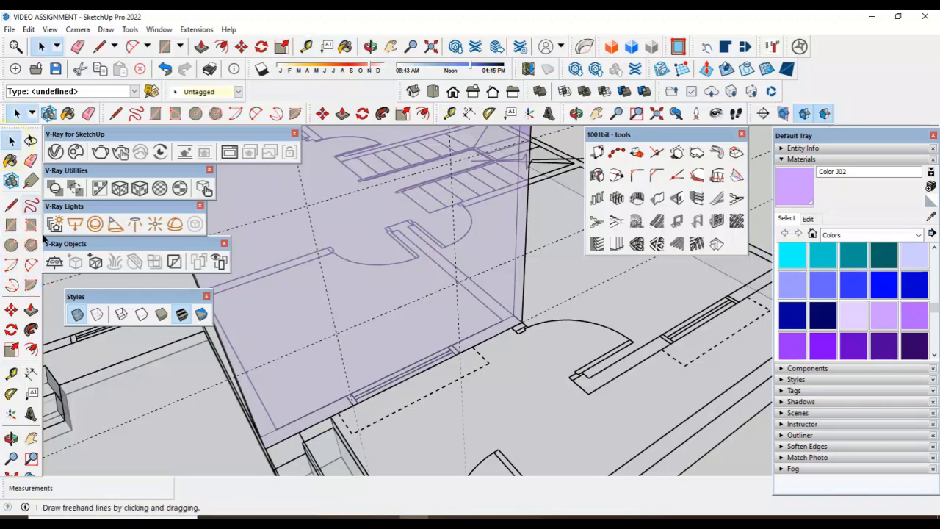
Step: Switch off the X-Ray style so the wall with its guides is shown opaque
{"action": "left_click", "coordinate": [79, 321]}
{"action": "scroll", "coordinate": [570, 373], "scroll_direction": "down", "scroll_amount": 1}
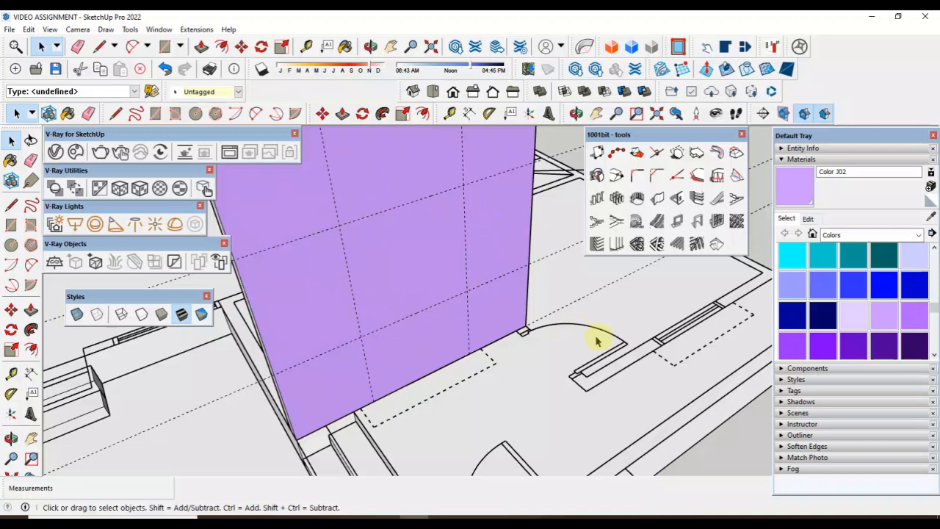
{"action": "scroll", "coordinate": [581, 332], "scroll_direction": "down", "scroll_amount": 1}
{"action": "scroll", "coordinate": [549, 317], "scroll_direction": "up", "scroll_amount": 1}
{"action": "scroll", "coordinate": [531, 286], "scroll_direction": "down", "scroll_amount": 2}
{"action": "scroll", "coordinate": [525, 278], "scroll_direction": "up", "scroll_amount": 2}
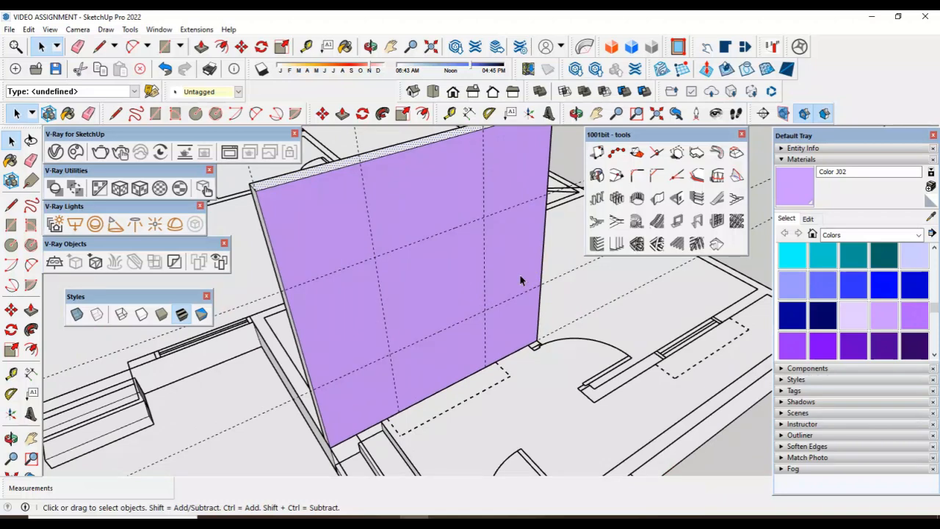
{"action": "left_click", "coordinate": [679, 203]}
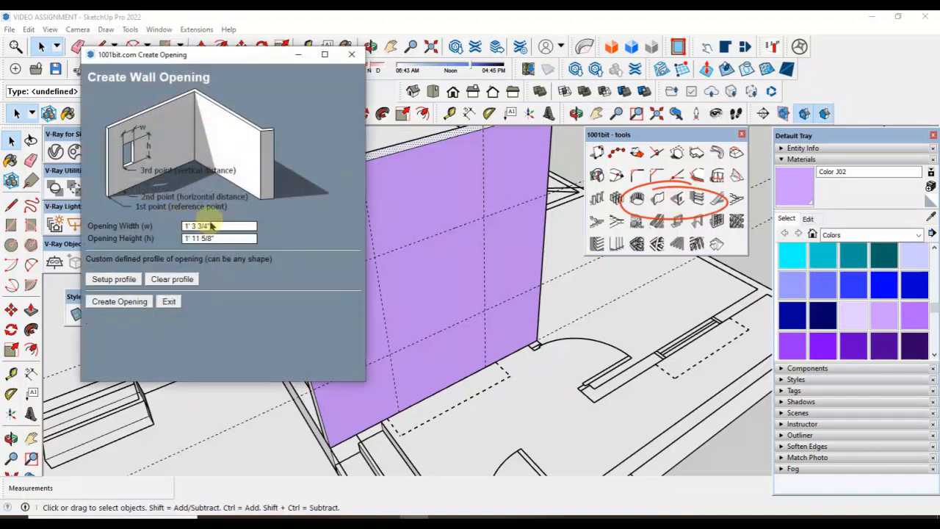
{"action": "left_click", "coordinate": [166, 225]}
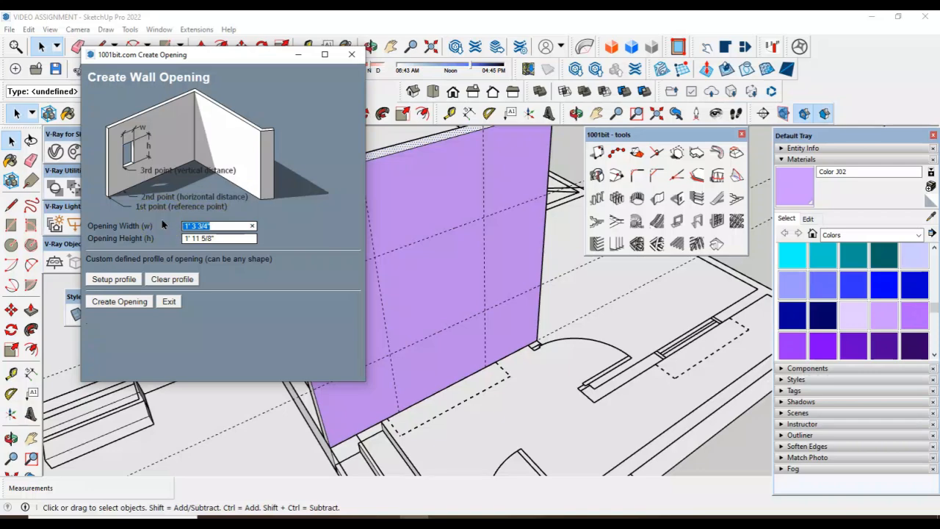
{"action": "left_click", "coordinate": [351, 55]}
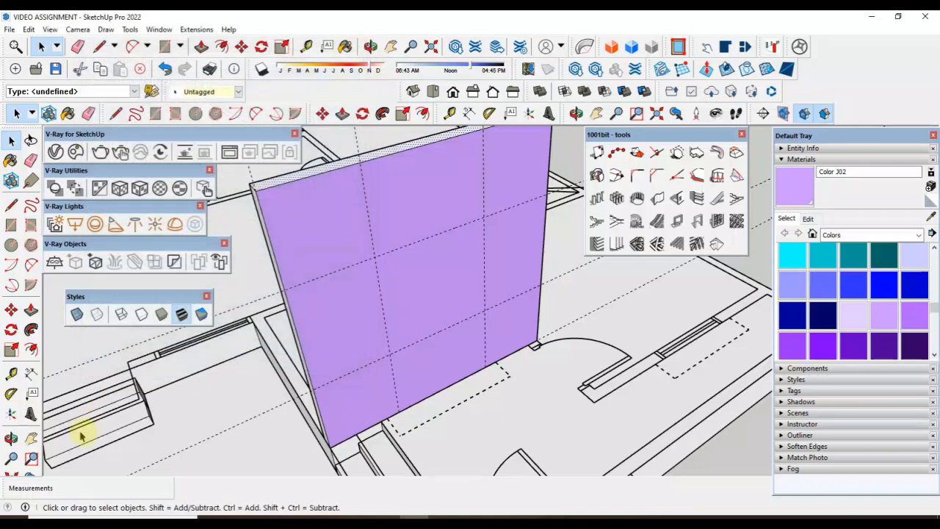
Step: Try to dimension the window's width between its ends in the plan, using the X-Ray style only for this
{"action": "left_click", "coordinate": [77, 314]}
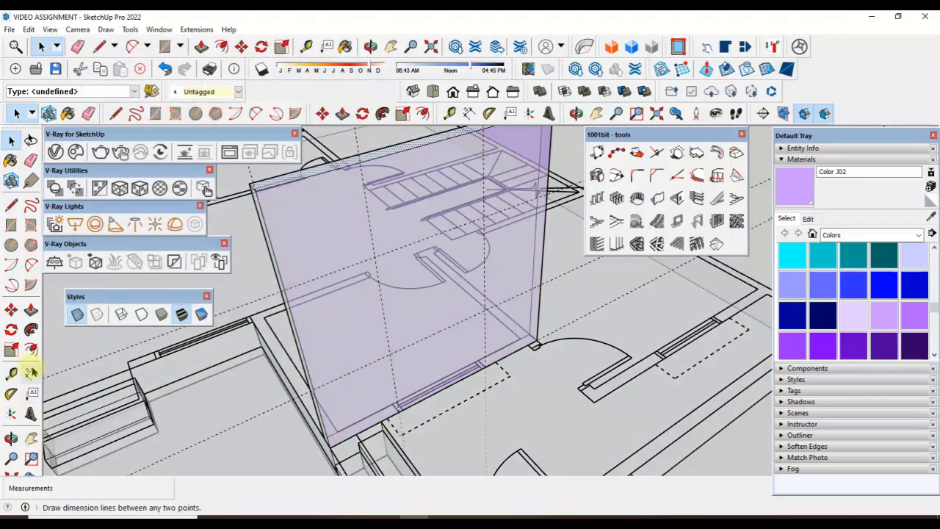
{"action": "left_click", "coordinate": [31, 374]}
{"action": "scroll", "coordinate": [479, 375], "scroll_direction": "up", "scroll_amount": 3}
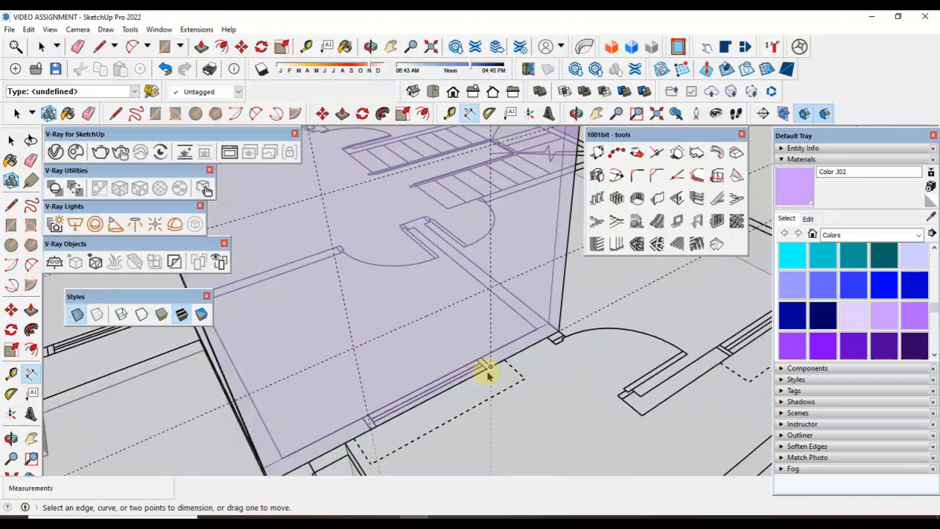
{"action": "left_click", "coordinate": [490, 366]}
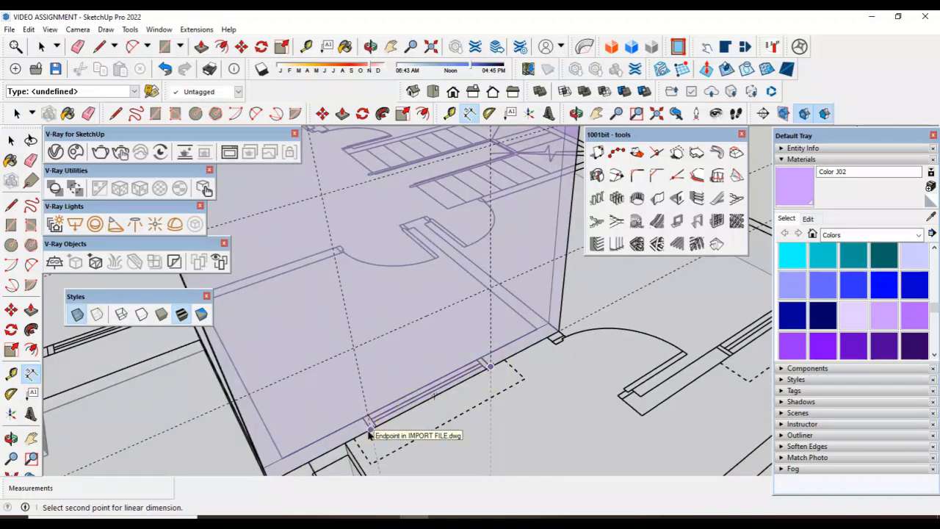
{"action": "key", "text": "Escape"}
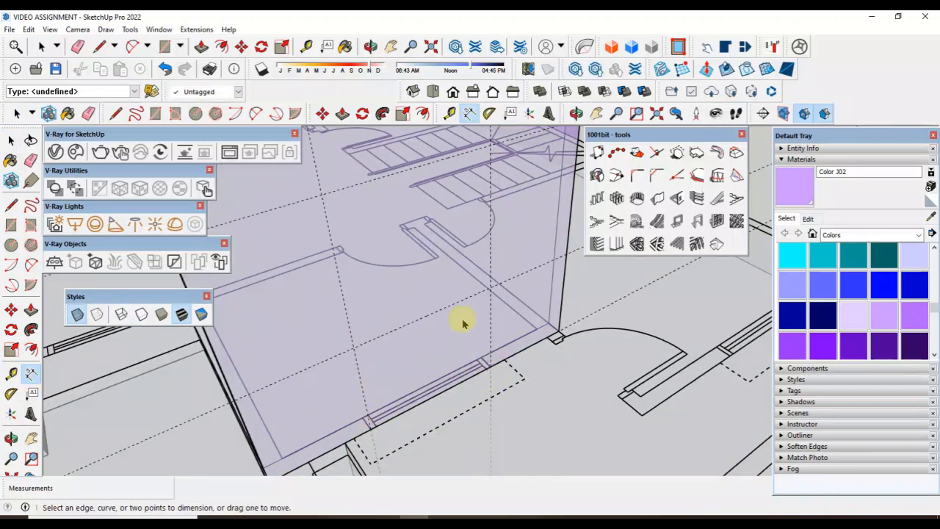
{"action": "left_click", "coordinate": [75, 312]}
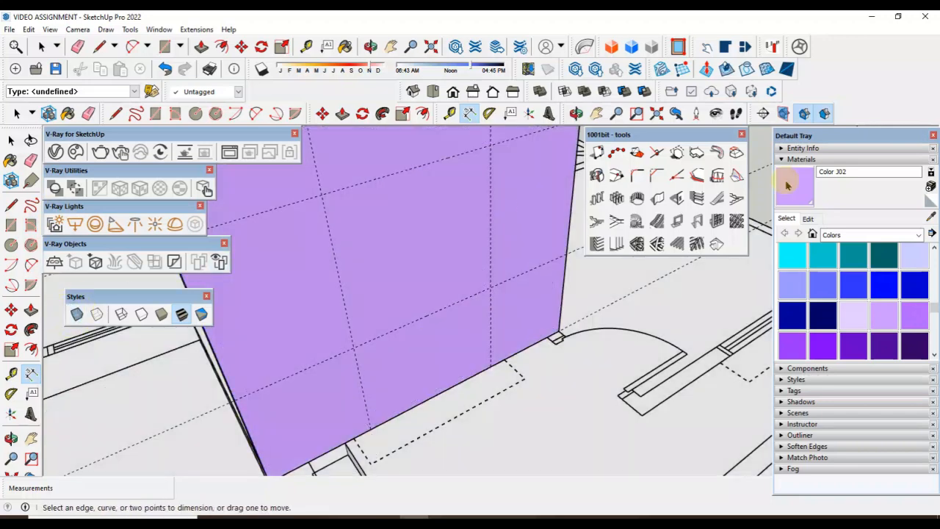
Step: Create a wall opening with the 1001bit Create Wall Opening tool, sized and placed to fit the rectangle formed by the guides
{"action": "left_click", "coordinate": [679, 201]}
{"action": "left_click_drag", "start_coordinate": [223, 226], "coordinate": [177, 224]}
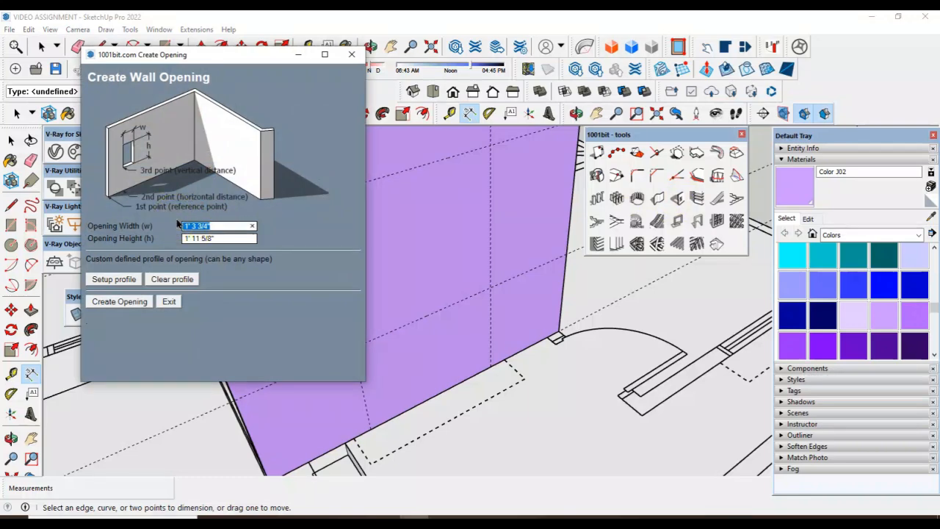
{"action": "left_click_drag", "start_coordinate": [248, 240], "coordinate": [224, 243]}
{"action": "left_click", "coordinate": [138, 301]}
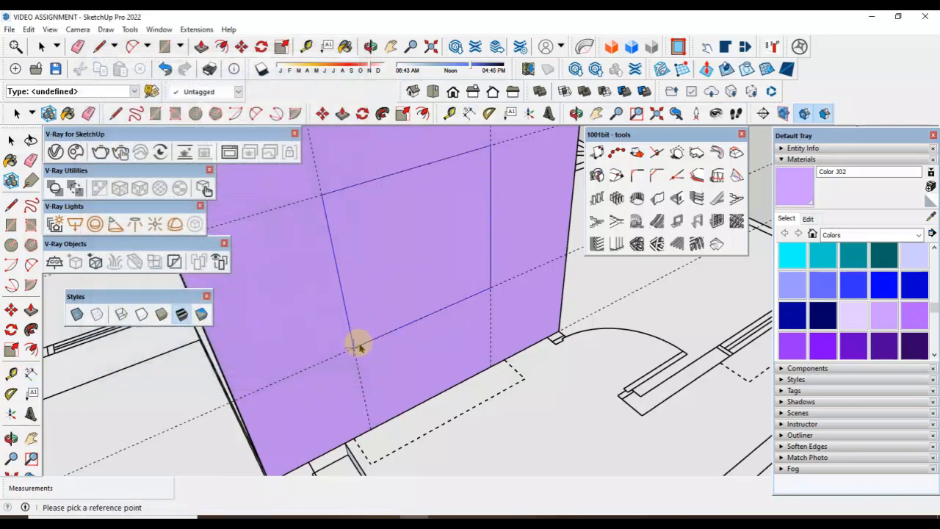
{"action": "scroll", "coordinate": [590, 378], "scroll_direction": "down", "scroll_amount": 2}
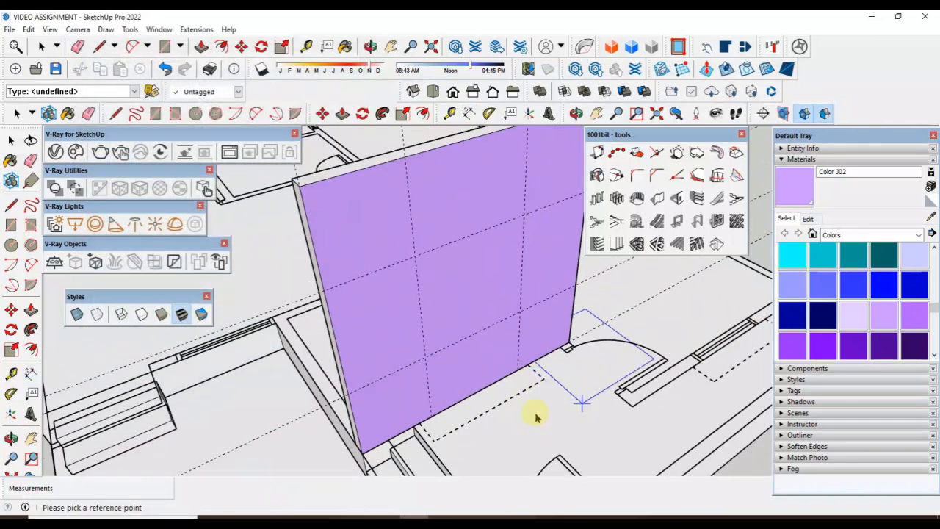
{"action": "double_click", "coordinate": [424, 360]}
{"action": "scroll", "coordinate": [556, 424], "scroll_direction": "up", "scroll_amount": 1}
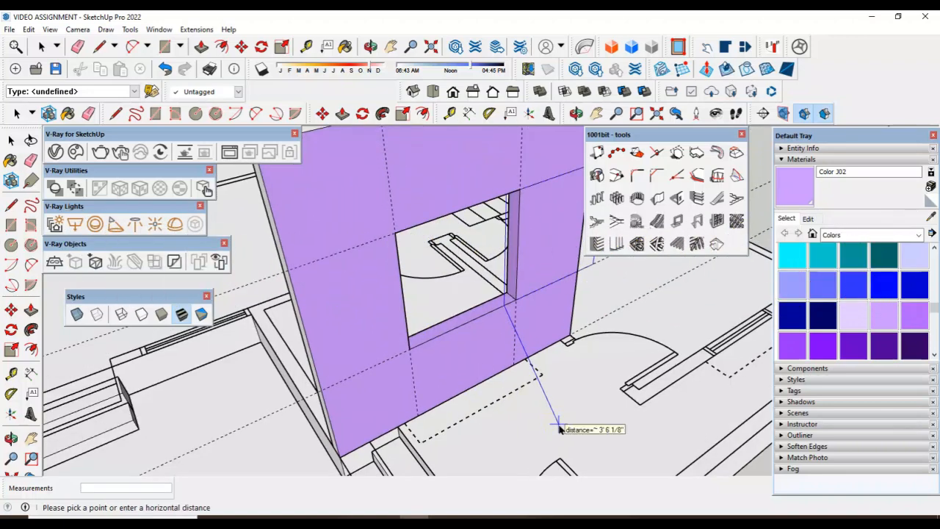
{"action": "left_click", "coordinate": [544, 371]}
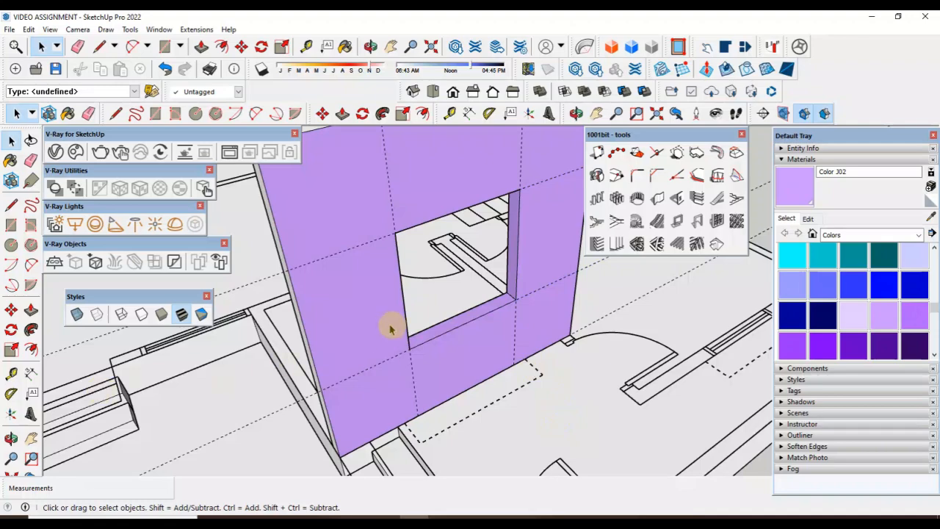
Step: Inspect the wall opening from another angle and undo it
{"action": "scroll", "coordinate": [487, 273], "scroll_direction": "up", "scroll_amount": 2}
{"action": "scroll", "coordinate": [485, 278], "scroll_direction": "down", "scroll_amount": 1}
{"action": "scroll", "coordinate": [483, 282], "scroll_direction": "down", "scroll_amount": 3}
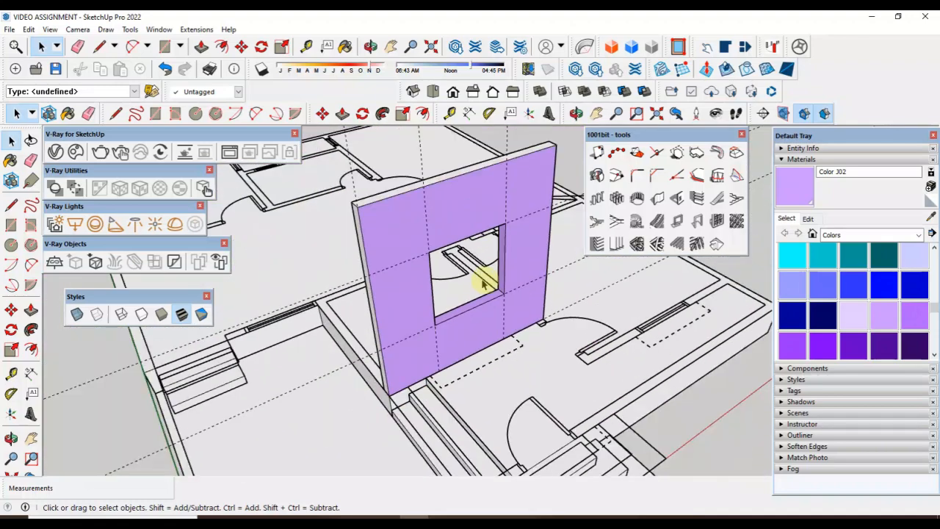
{"action": "scroll", "coordinate": [483, 282], "scroll_direction": "up", "scroll_amount": 2}
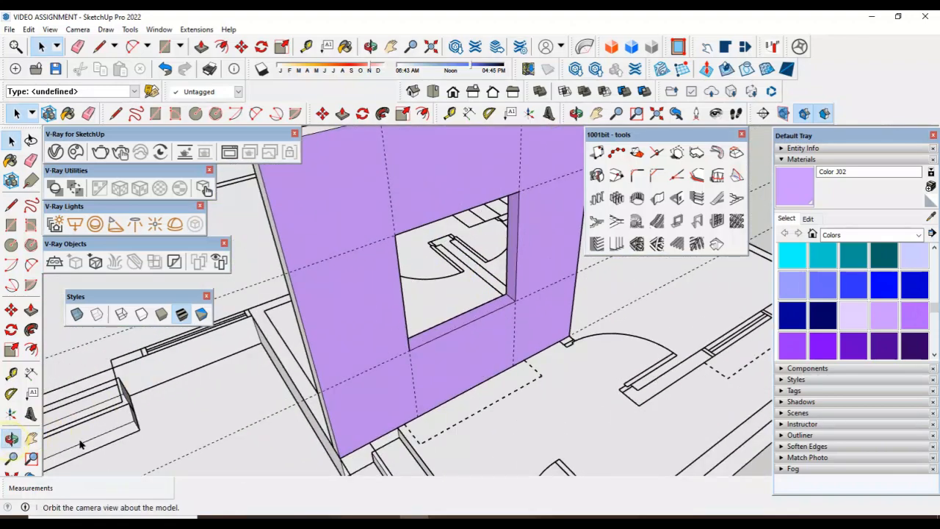
{"action": "left_click", "coordinate": [11, 439]}
{"action": "left_click_drag", "start_coordinate": [487, 365], "coordinate": [548, 309]}
{"action": "left_click", "coordinate": [11, 140]}
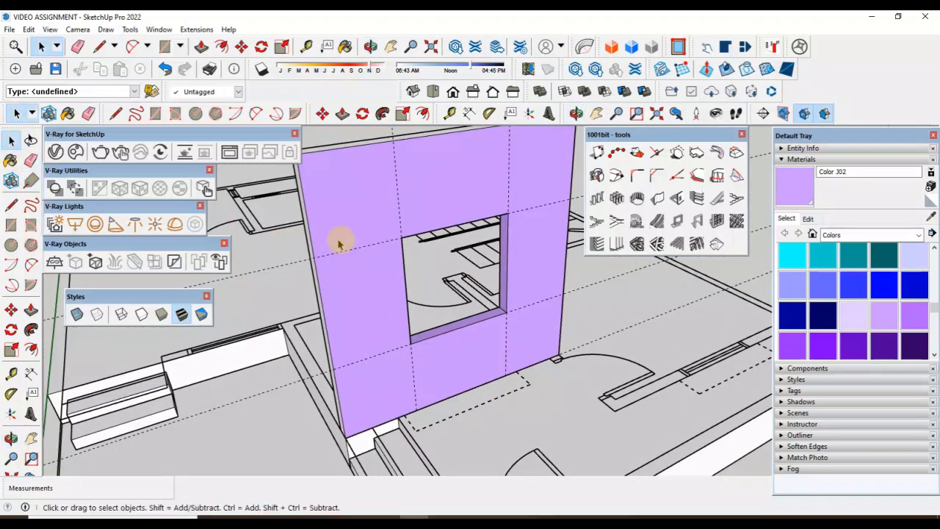
{"action": "key", "text": "ctrl+z"}
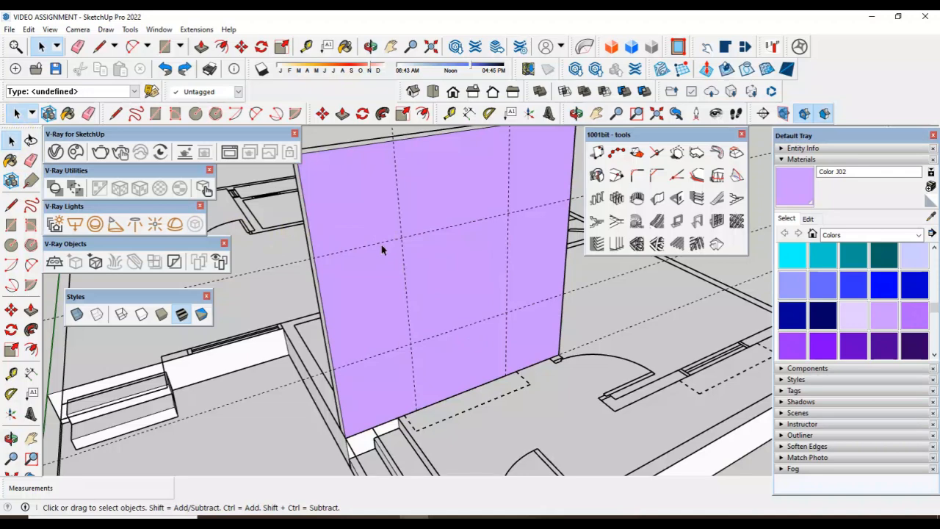
Step: Draw a 4' by 4' rectangle on the wall face between the opposite intersections of the window guides
{"action": "left_click", "coordinate": [13, 228]}
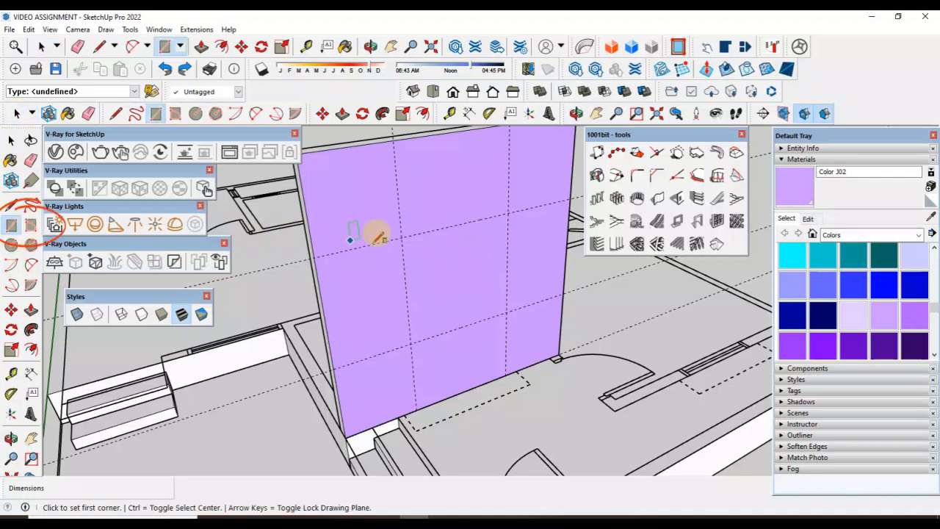
{"action": "left_click", "coordinate": [402, 237]}
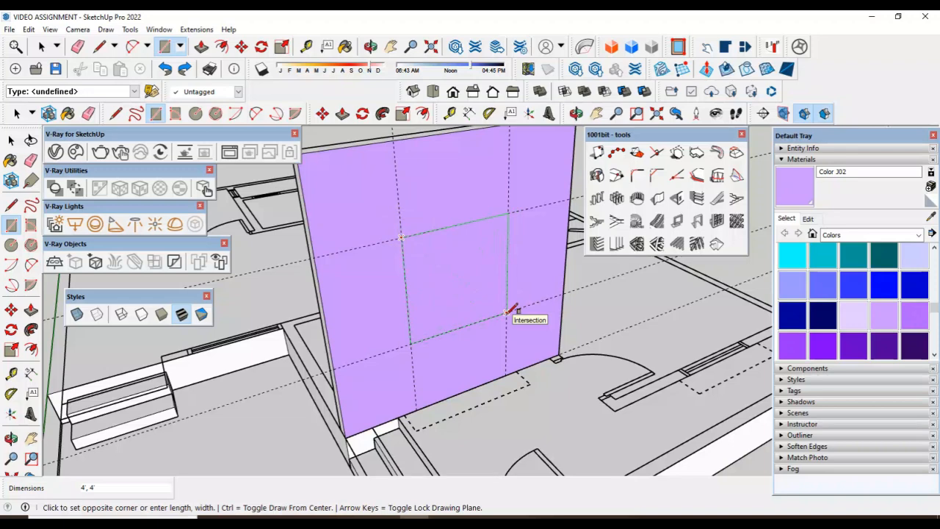
{"action": "left_click", "coordinate": [506, 313]}
{"action": "scroll", "coordinate": [506, 313], "scroll_direction": "up", "scroll_amount": 2}
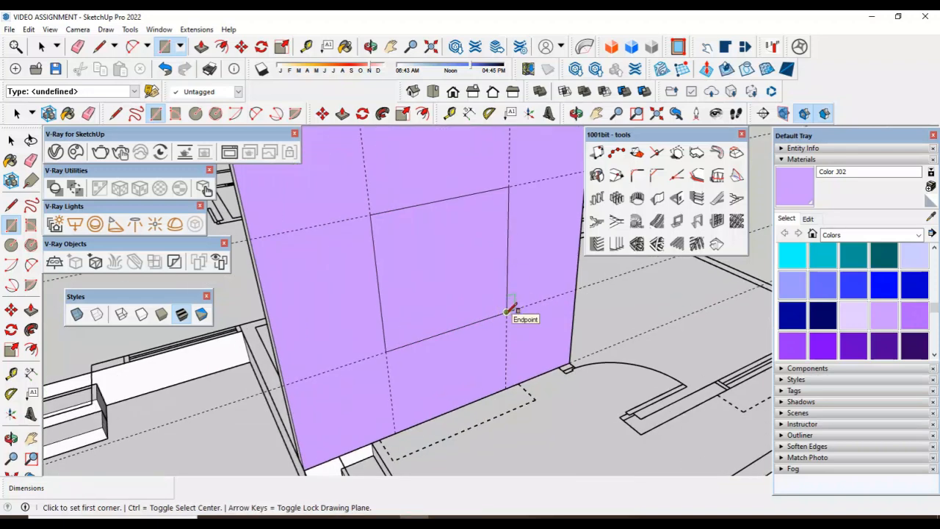
Step: Push the window rectangle 6" through the wall, and undo both the cut and the rectangle
{"action": "left_click", "coordinate": [30, 311]}
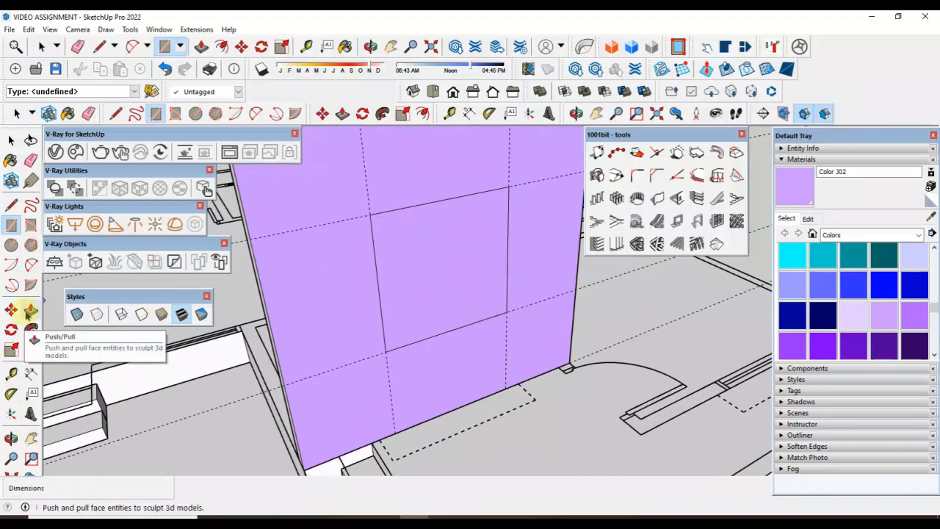
{"action": "left_click", "coordinate": [446, 270]}
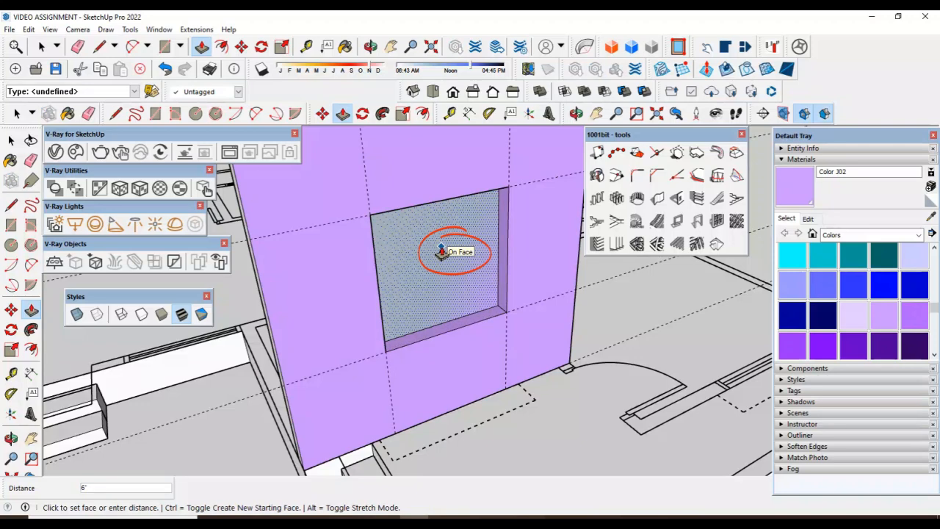
{"action": "left_click", "coordinate": [441, 252]}
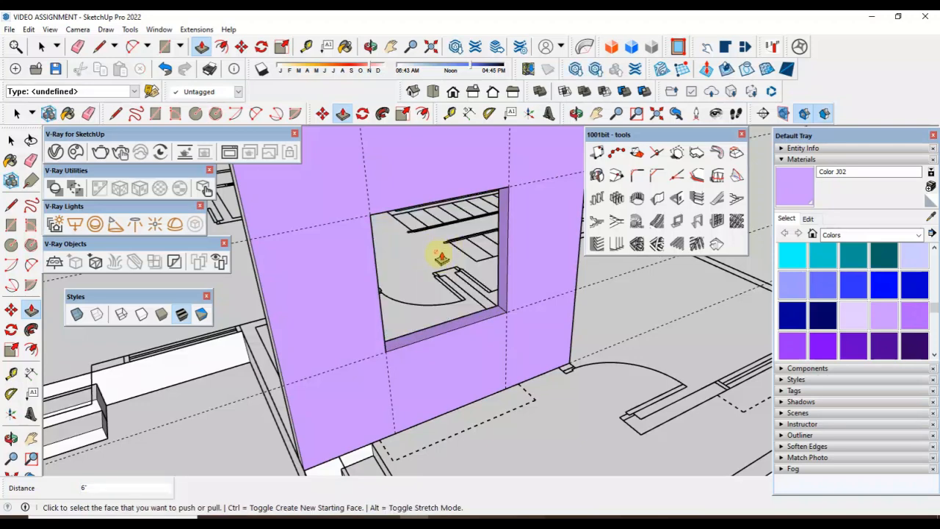
{"action": "left_click", "coordinate": [460, 378]}
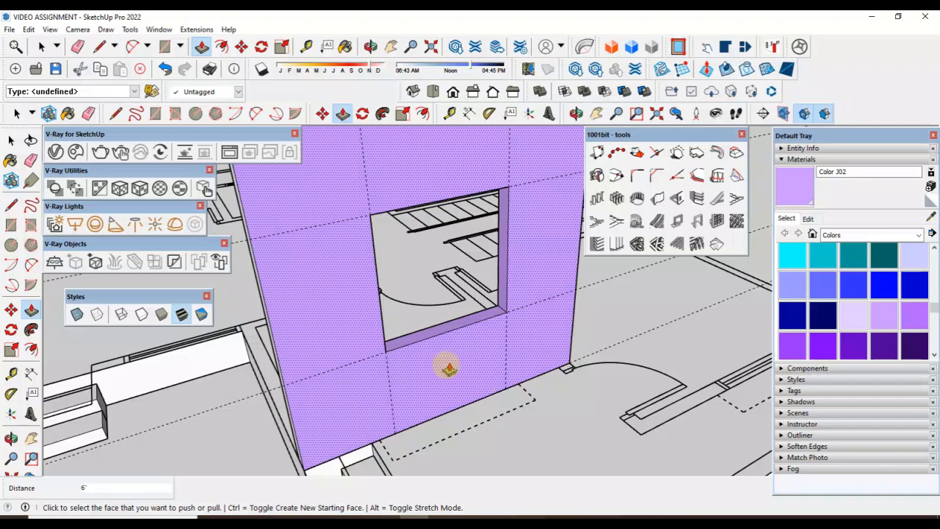
{"action": "key", "text": "ctrl+z"}
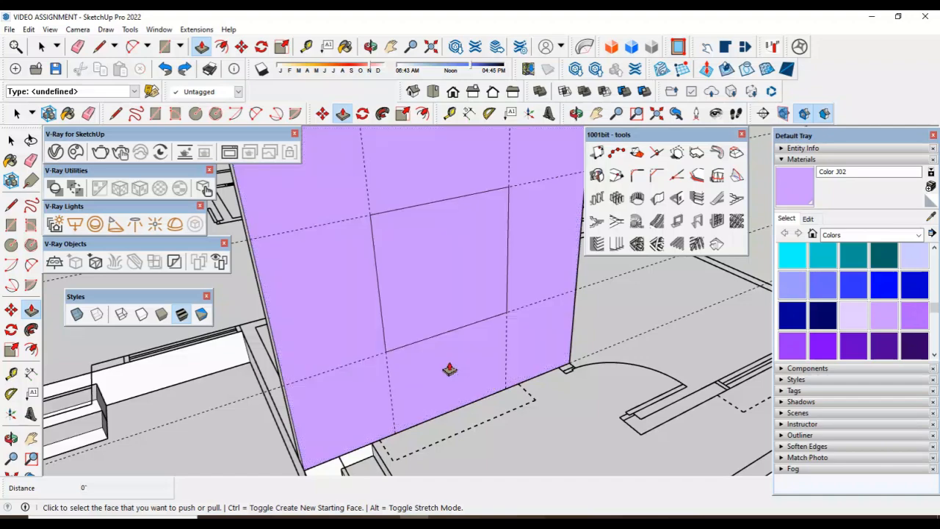
{"action": "left_click", "coordinate": [441, 314]}
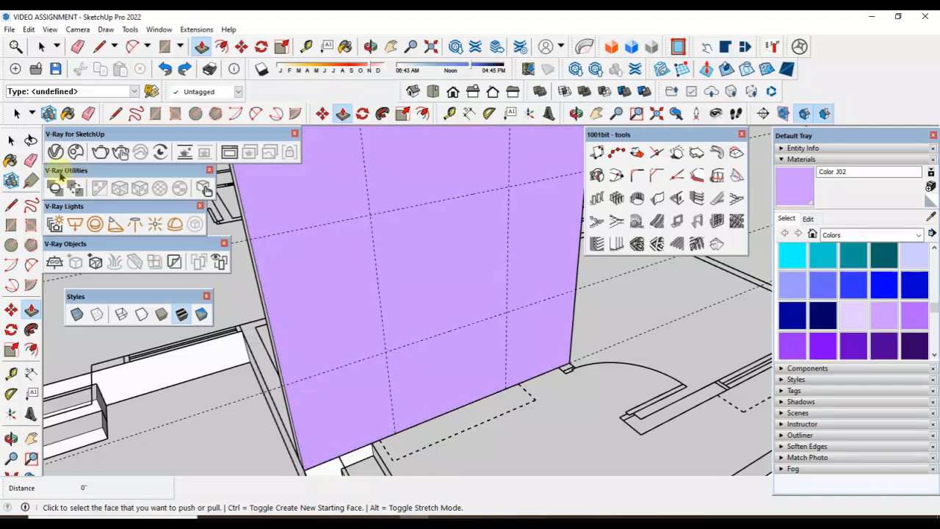
Step: Redraw the 4' by 4' window rectangle on the wall face between opposite guide intersections
{"action": "left_click", "coordinate": [11, 224]}
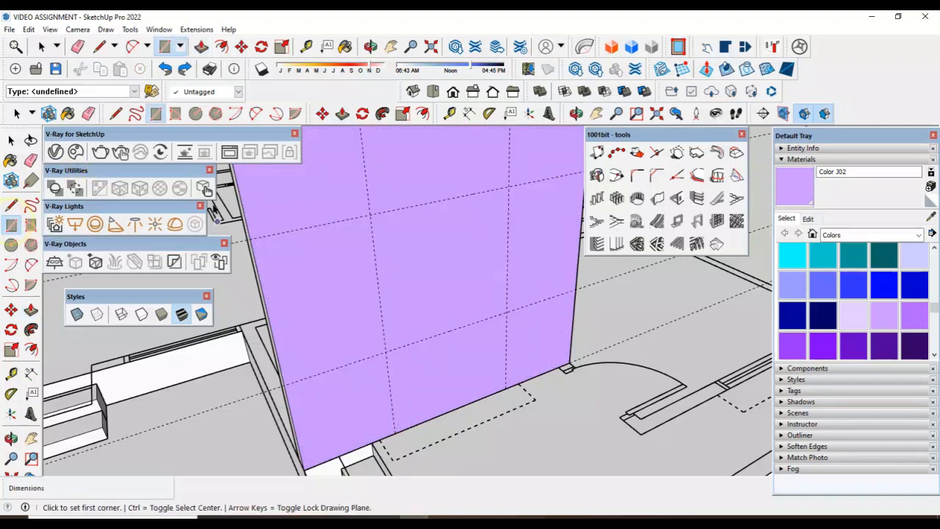
{"action": "left_click", "coordinate": [370, 215]}
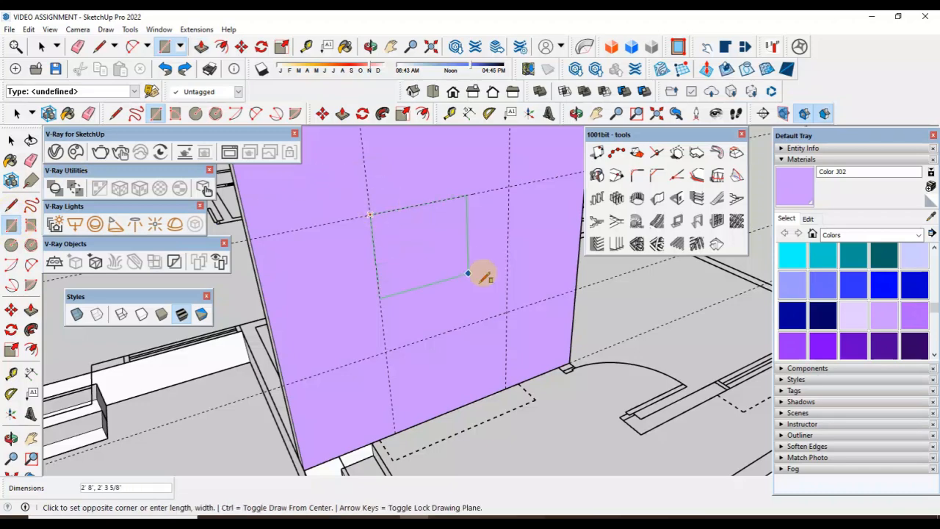
{"action": "left_click", "coordinate": [509, 313]}
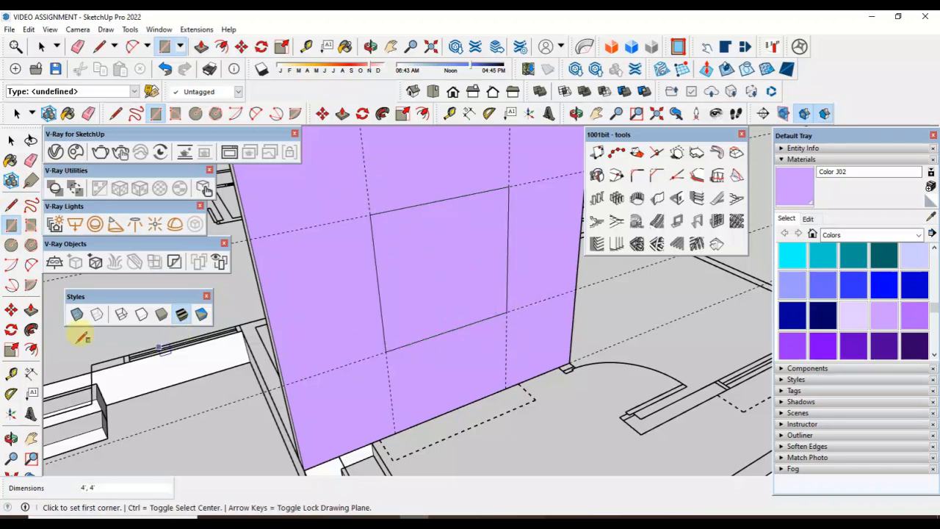
Step: Push the window rectangle 6" through the wall's full thickness to cut the opening
{"action": "left_click", "coordinate": [31, 309]}
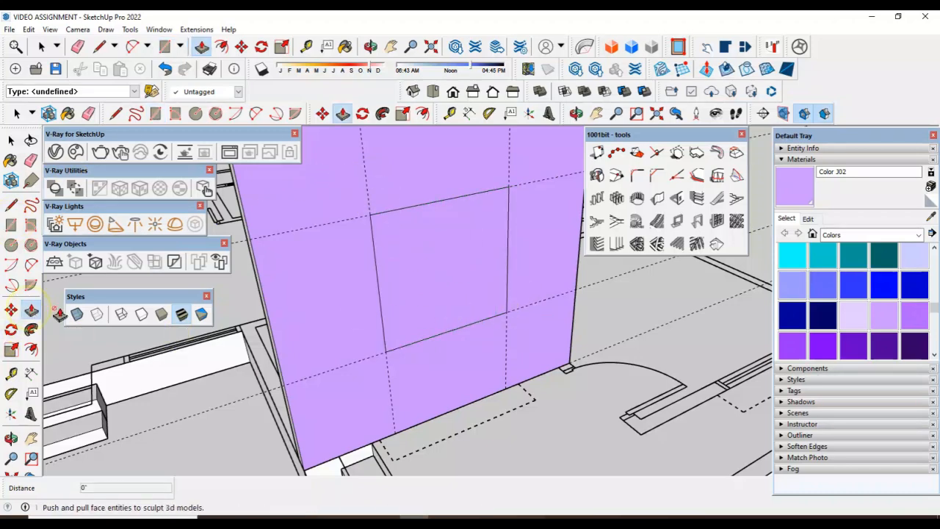
{"action": "left_click", "coordinate": [424, 286]}
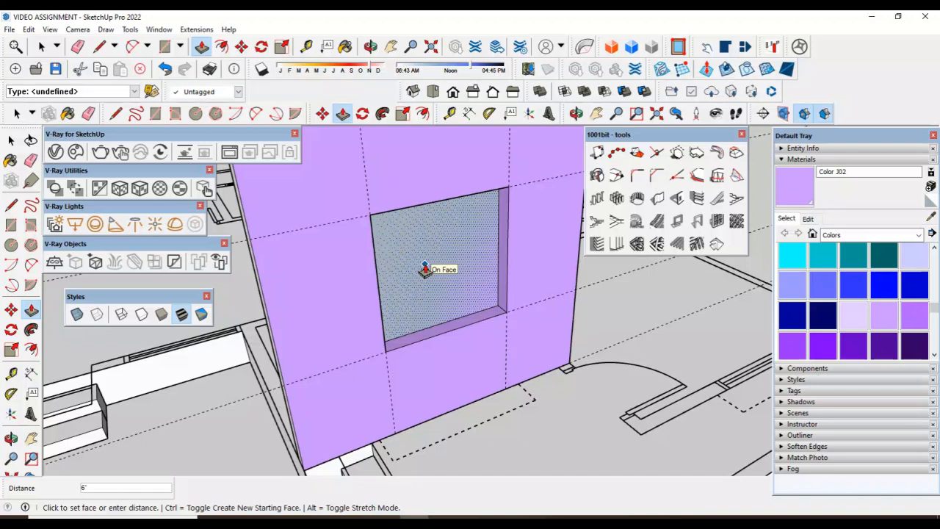
{"action": "left_click", "coordinate": [425, 271]}
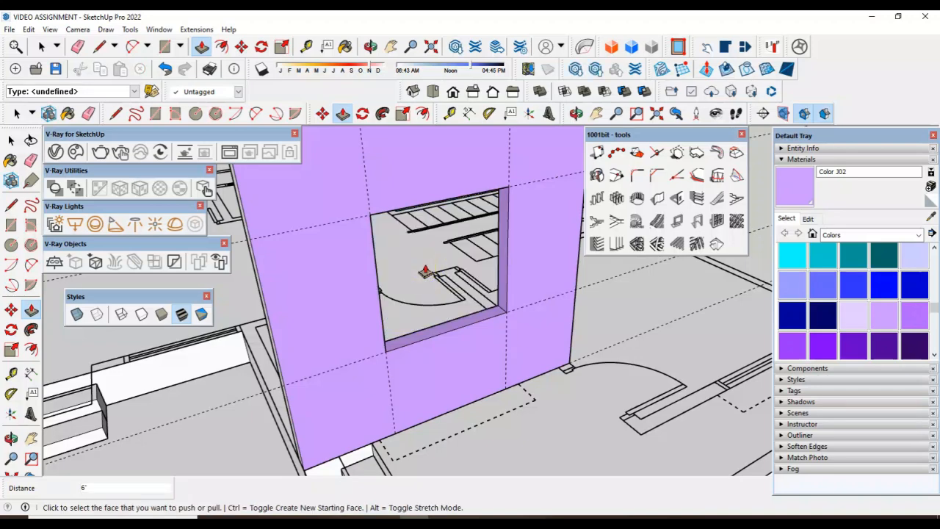
{"action": "middle_click_drag", "start_coordinate": [448, 279], "coordinate": [514, 275]}
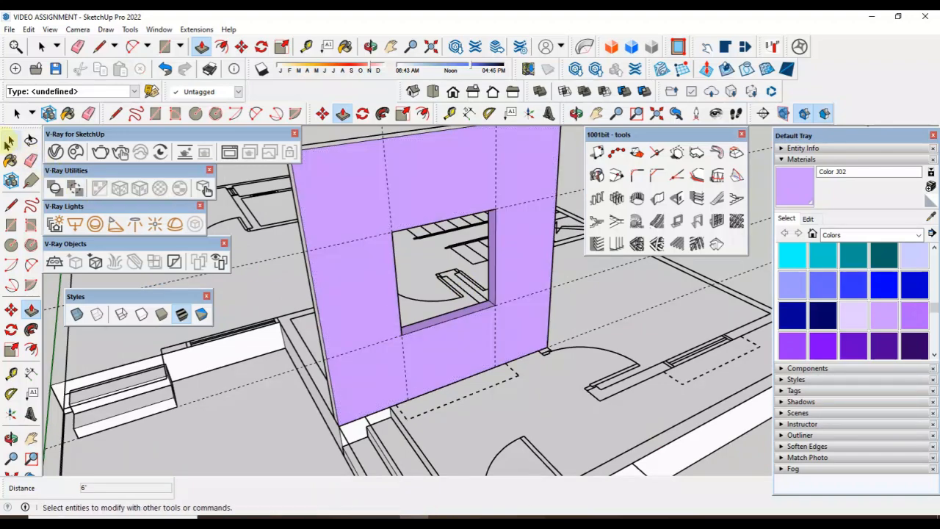
{"action": "left_click", "coordinate": [11, 140]}
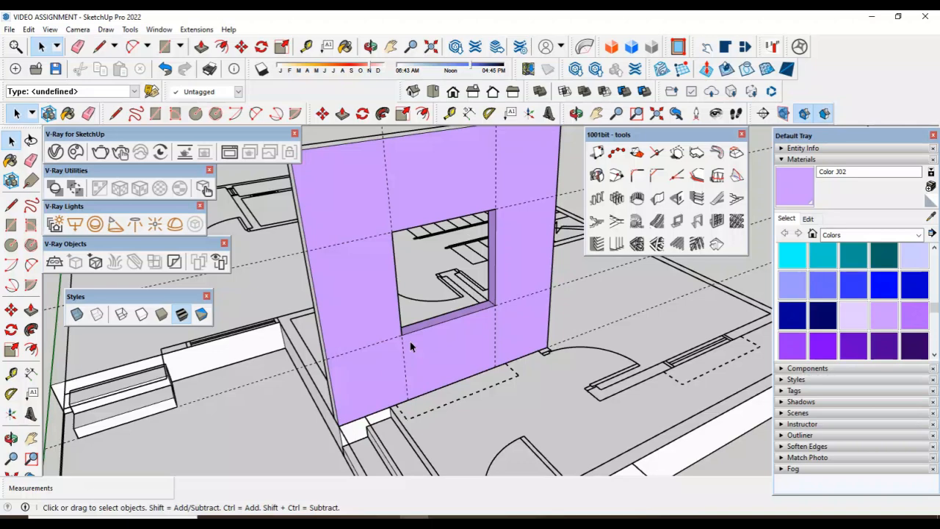
Step: Draw an 11' 6" by 6" rectangle over the adjacent plan wall containing the second window, from the outer wall to the door end
{"action": "scroll", "coordinate": [382, 319], "scroll_direction": "down", "scroll_amount": 5}
{"action": "scroll", "coordinate": [482, 311], "scroll_direction": "up", "scroll_amount": 8}
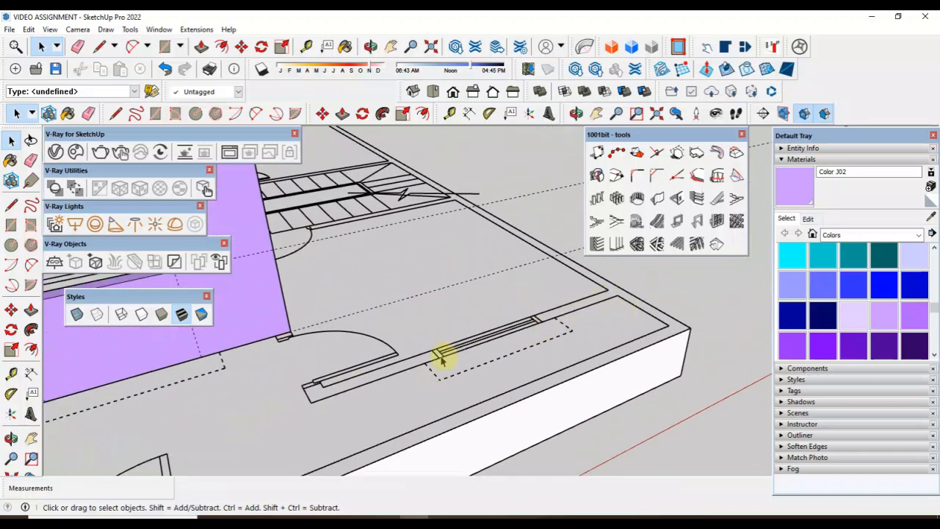
{"action": "scroll", "coordinate": [457, 351], "scroll_direction": "down", "scroll_amount": 1}
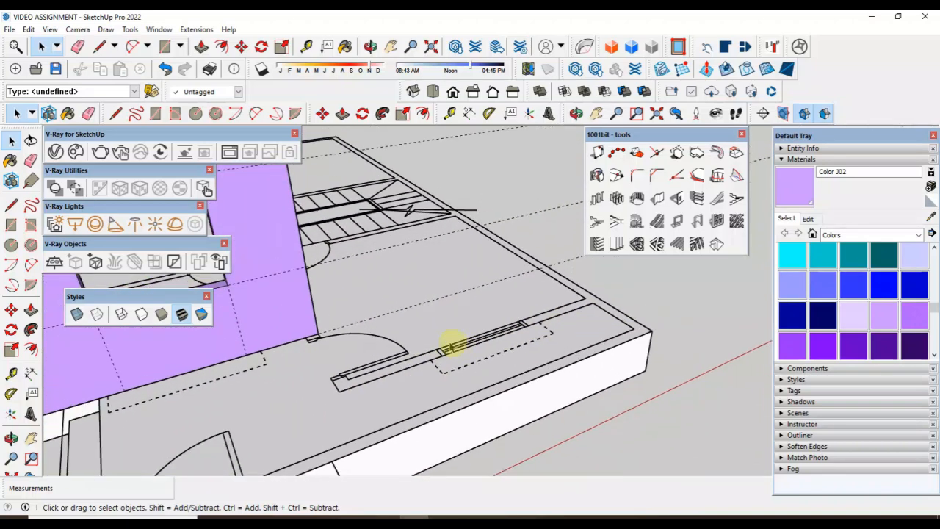
{"action": "scroll", "coordinate": [451, 345], "scroll_direction": "down", "scroll_amount": 1}
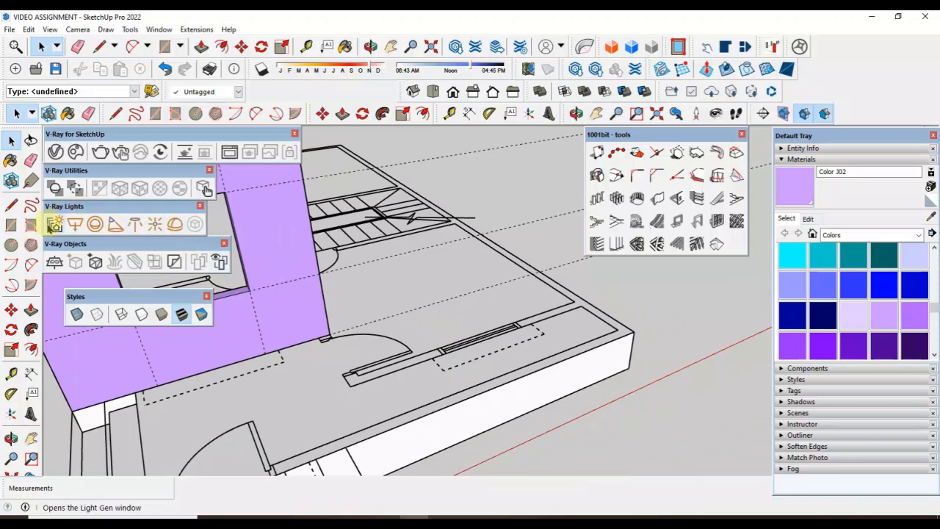
{"action": "left_click", "coordinate": [11, 225]}
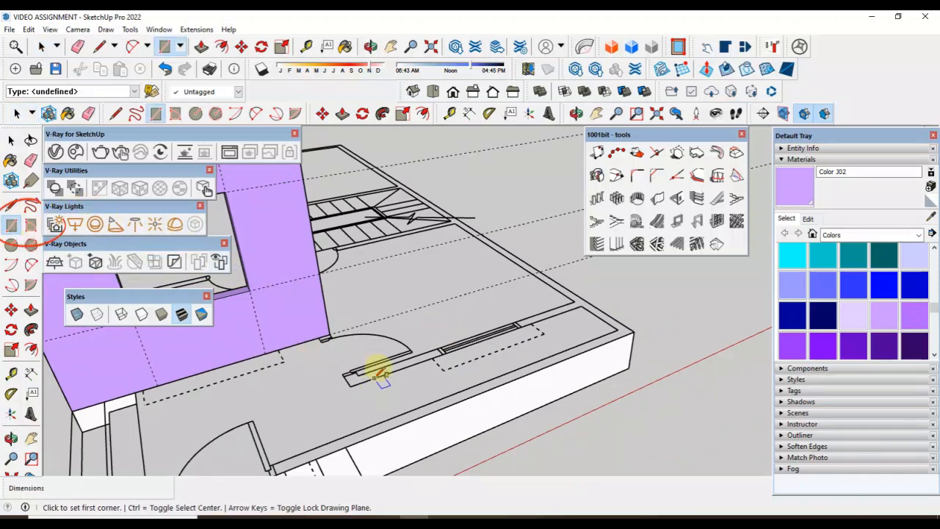
{"action": "scroll", "coordinate": [595, 294], "scroll_direction": "up", "scroll_amount": 3}
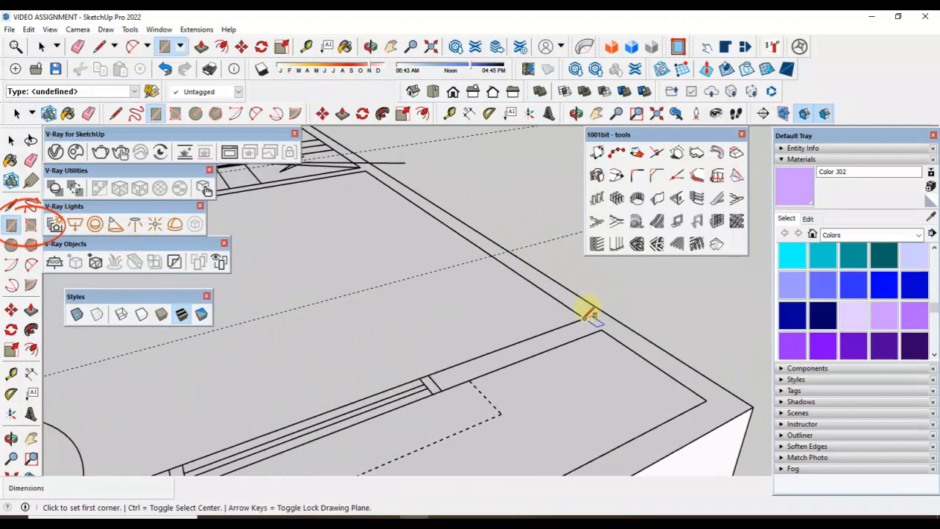
{"action": "left_click", "coordinate": [585, 317]}
{"action": "scroll", "coordinate": [514, 346], "scroll_direction": "down", "scroll_amount": 3}
{"action": "scroll", "coordinate": [290, 430], "scroll_direction": "up", "scroll_amount": 3}
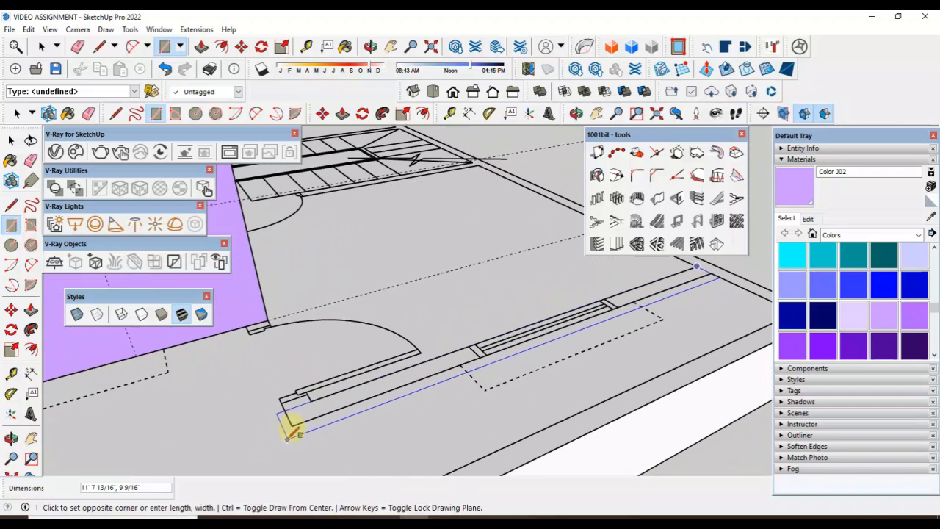
{"action": "left_click", "coordinate": [292, 424]}
Step: Make the new wall rectangle's face and edges into a group
{"action": "left_click", "coordinate": [11, 140]}
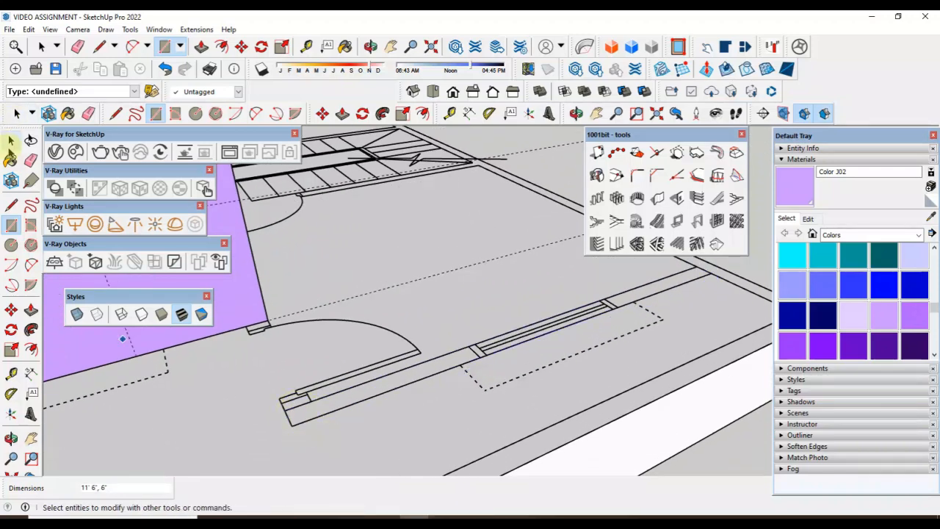
{"action": "left_click", "coordinate": [636, 295]}
{"action": "right_click", "coordinate": [636, 295]}
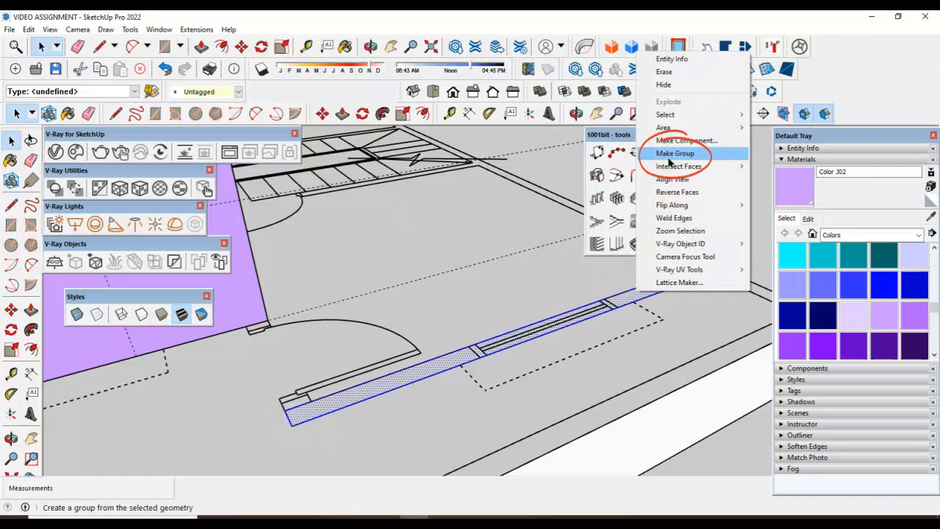
{"action": "left_click", "coordinate": [669, 156]}
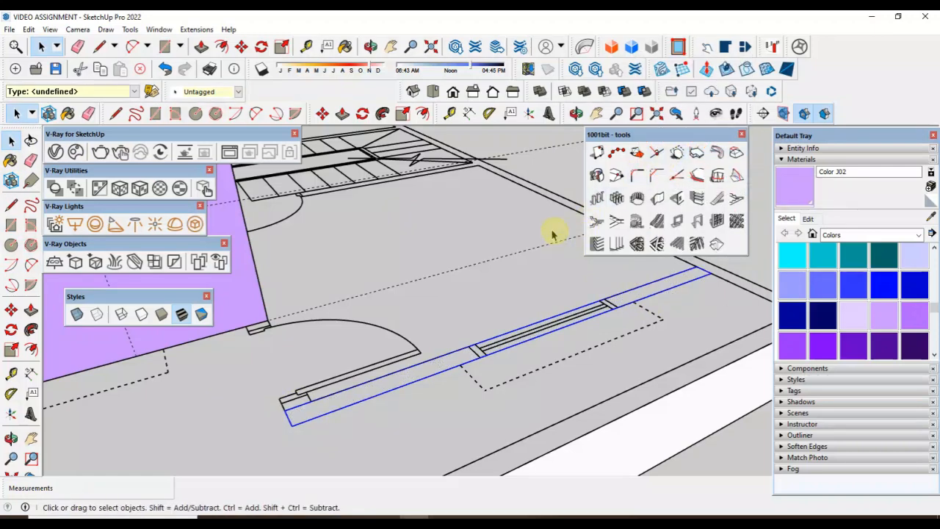
Step: Raise the face inside the new wall group by 10' and leave the group
{"action": "double_click", "coordinate": [443, 367]}
{"action": "left_click", "coordinate": [31, 310]}
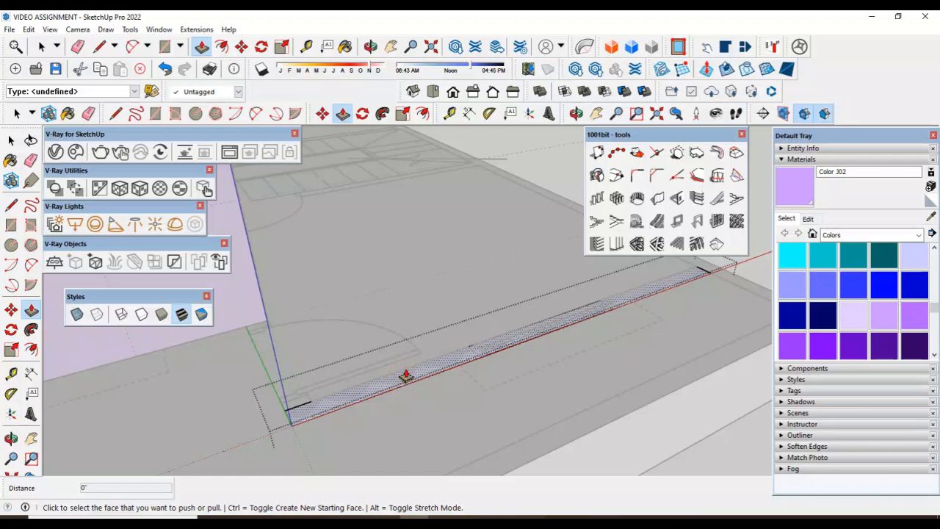
{"action": "left_click", "coordinate": [400, 379]}
{"action": "scroll", "coordinate": [405, 360], "scroll_direction": "down", "scroll_amount": 4}
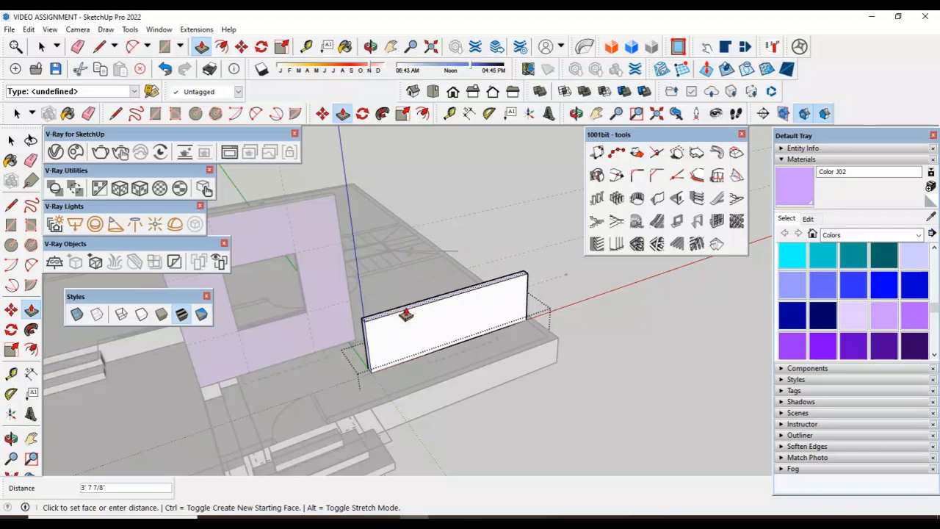
{"action": "type", "text": "10'"}
{"action": "key", "text": "Return"}
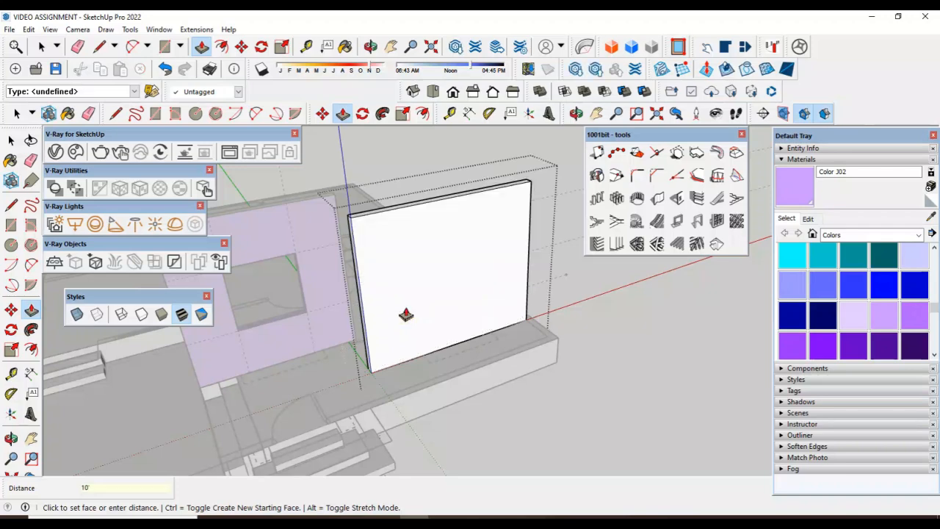
{"action": "left_click", "coordinate": [11, 140]}
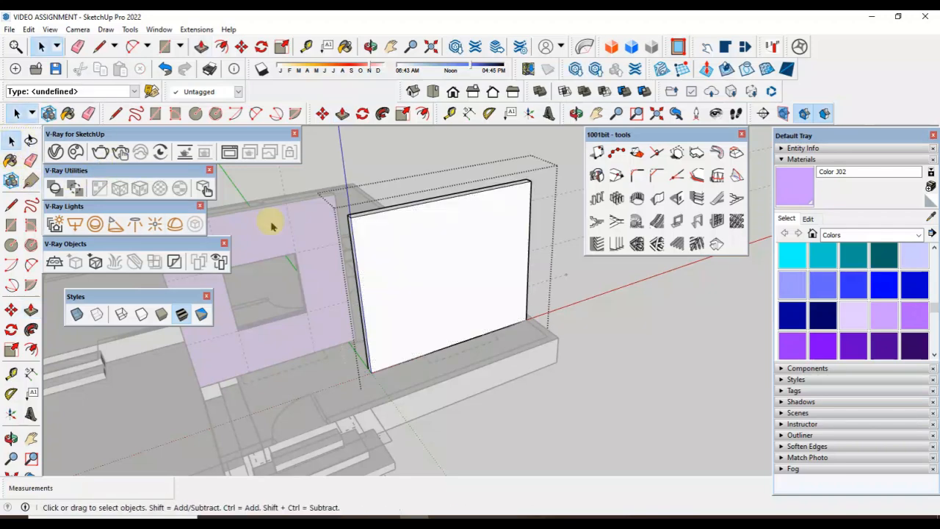
{"action": "left_click", "coordinate": [646, 351]}
{"action": "scroll", "coordinate": [433, 287], "scroll_direction": "up", "scroll_amount": 4}
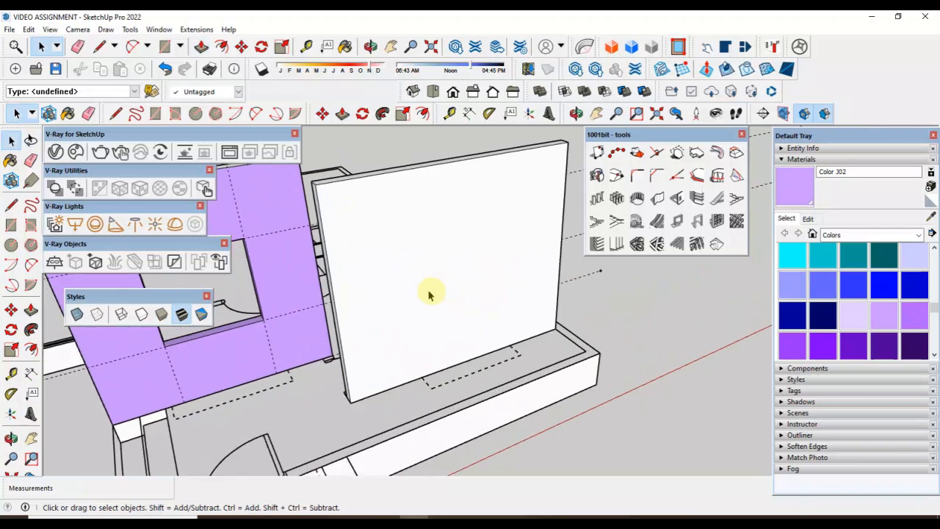
{"action": "left_click", "coordinate": [443, 172]}
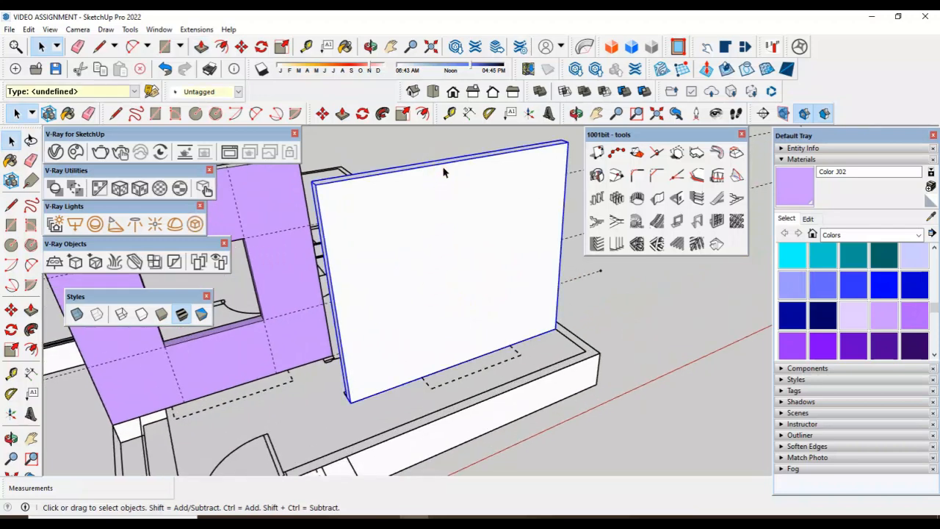
{"action": "left_click", "coordinate": [677, 410]}
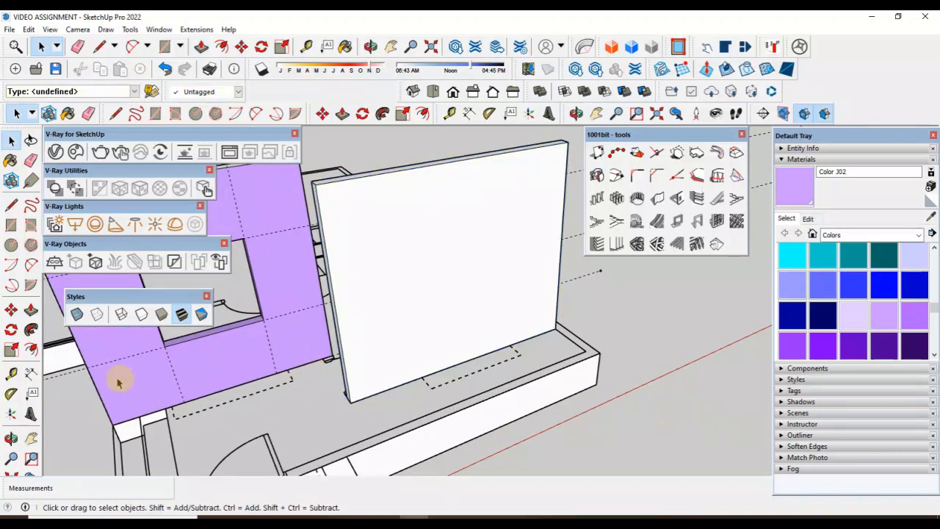
Step: Display the model in X-Ray style and erase the two vertical window guides on the purple wall
{"action": "left_click", "coordinate": [75, 316]}
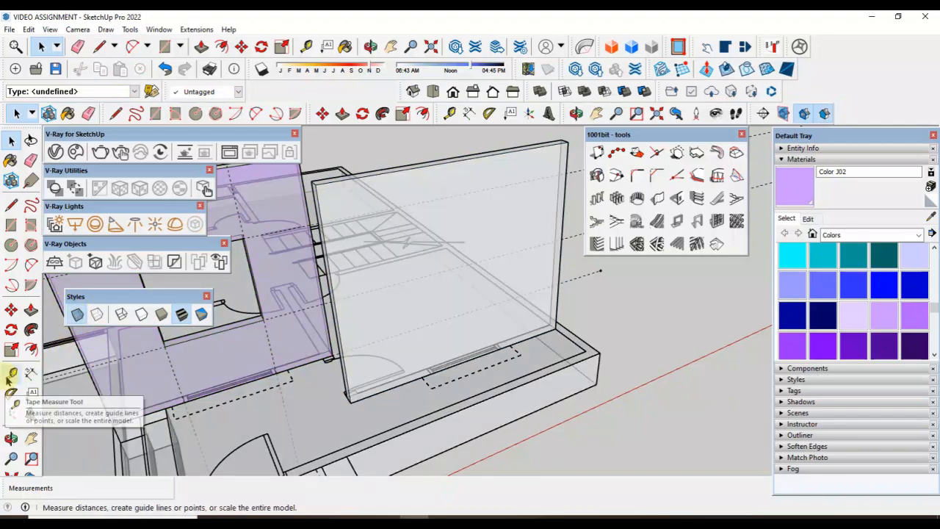
{"action": "scroll", "coordinate": [626, 385], "scroll_direction": "down", "scroll_amount": 4}
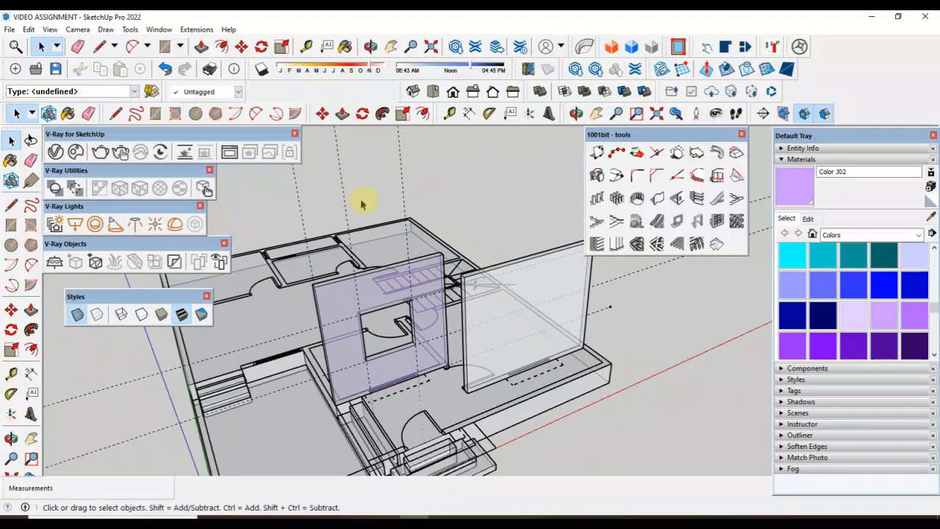
{"action": "scroll", "coordinate": [360, 217], "scroll_direction": "up", "scroll_amount": 3}
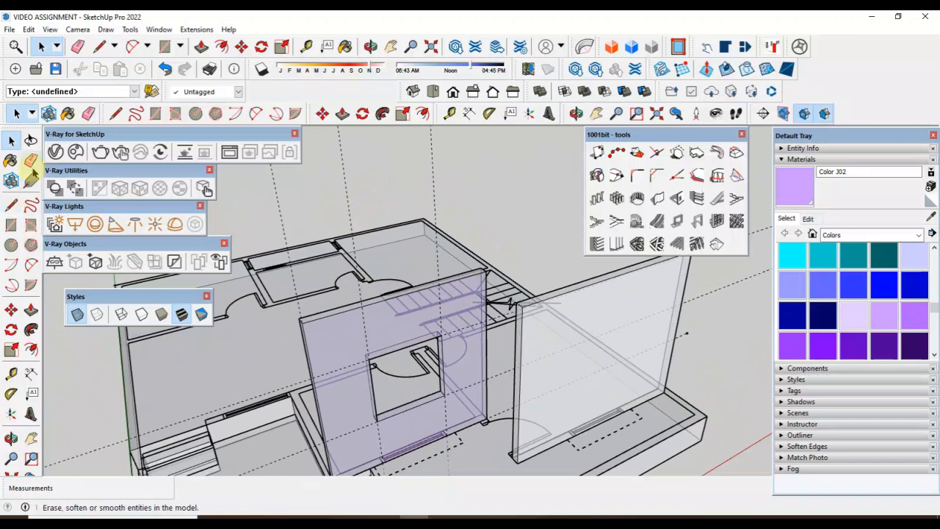
{"action": "left_click", "coordinate": [31, 160]}
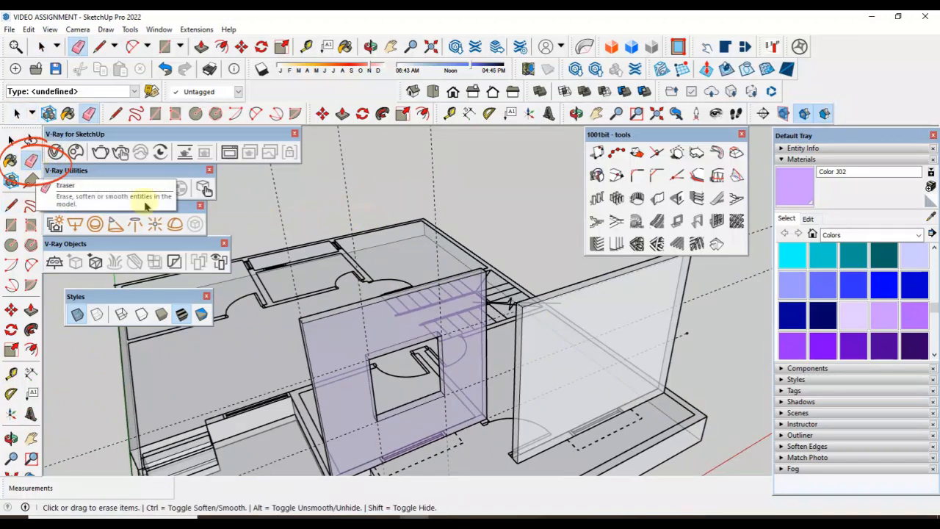
{"action": "left_click", "coordinate": [355, 215]}
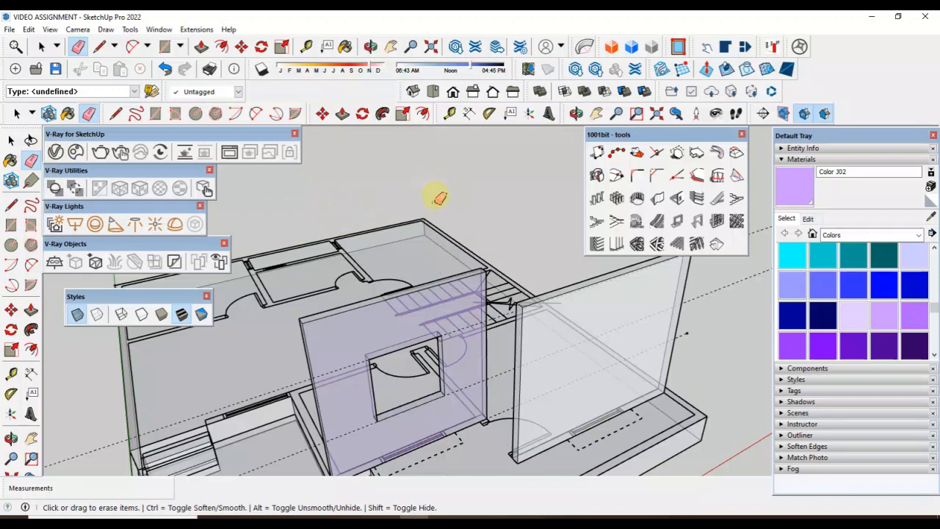
Step: Turn off the X-Ray style and place a guide about 23' 5" long from the white wall's lower door-end corner along its base
{"action": "middle_click_drag", "start_coordinate": [439, 197], "coordinate": [385, 272]}
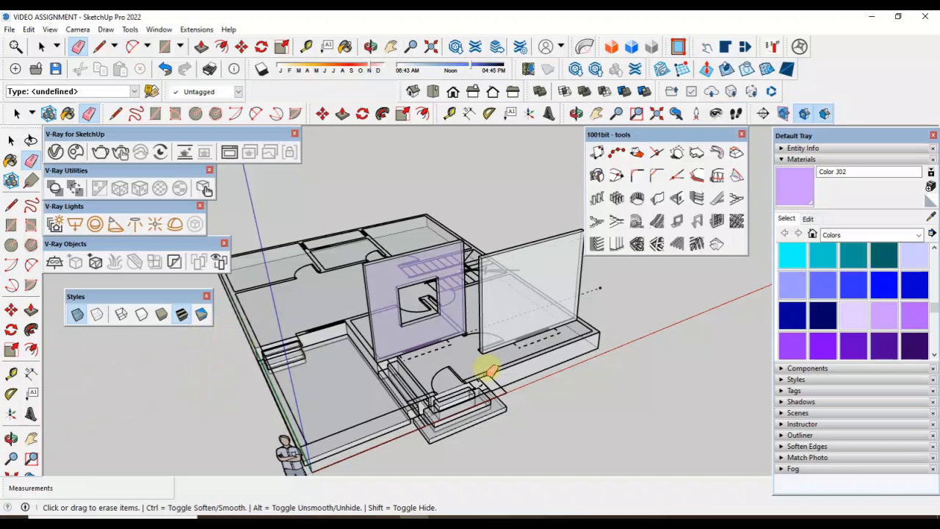
{"action": "scroll", "coordinate": [632, 282], "scroll_direction": "up", "scroll_amount": 3}
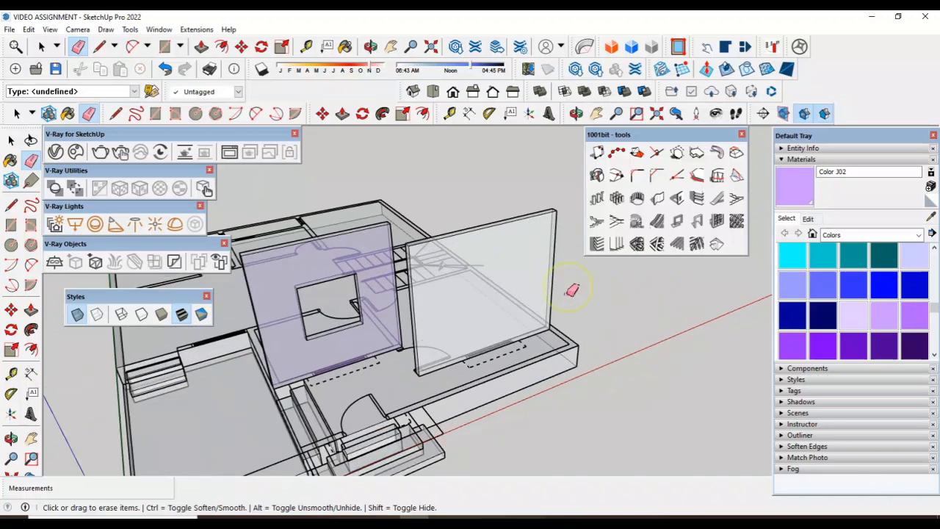
{"action": "scroll", "coordinate": [554, 405], "scroll_direction": "up", "scroll_amount": 2}
{"action": "scroll", "coordinate": [540, 426], "scroll_direction": "down", "scroll_amount": 1}
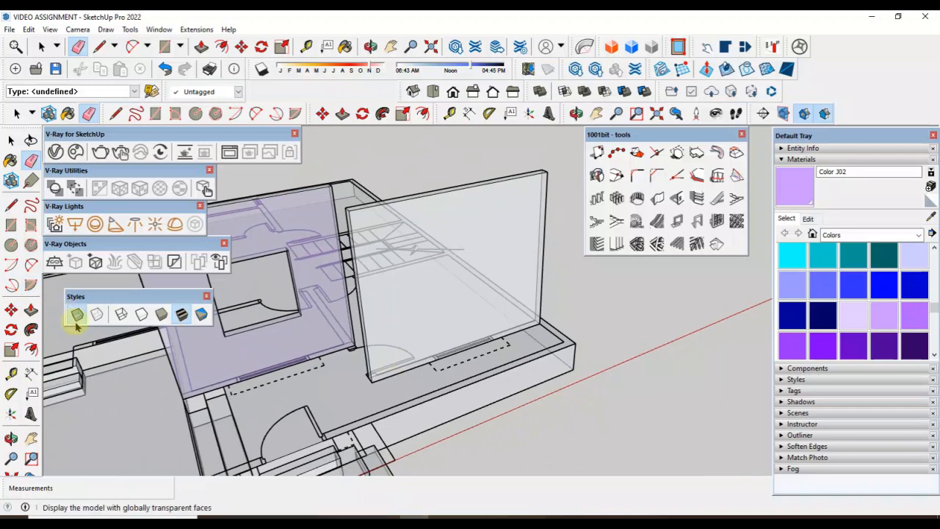
{"action": "left_click", "coordinate": [77, 316]}
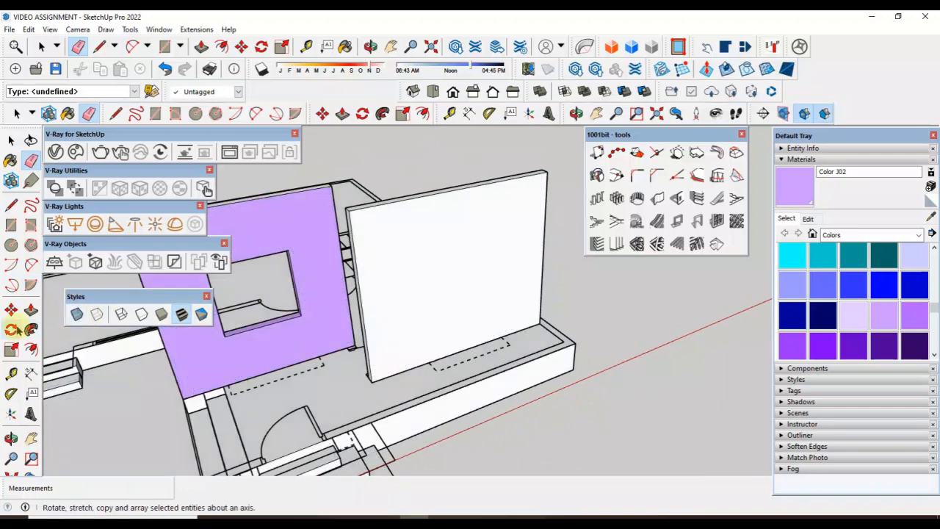
{"action": "left_click", "coordinate": [11, 373]}
{"action": "scroll", "coordinate": [393, 371], "scroll_direction": "up", "scroll_amount": 1}
{"action": "left_click", "coordinate": [365, 378]}
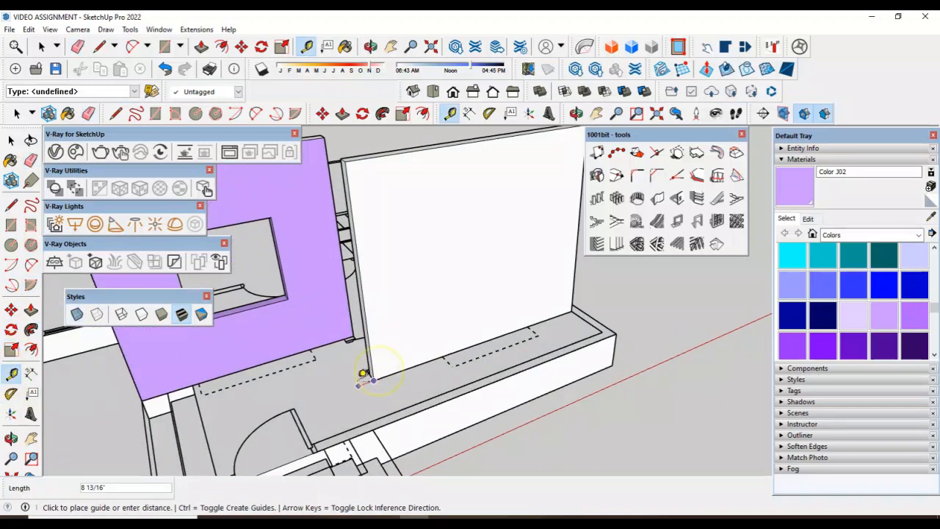
{"action": "scroll", "coordinate": [364, 380], "scroll_direction": "down", "scroll_amount": 2}
{"action": "scroll", "coordinate": [581, 298], "scroll_direction": "up", "scroll_amount": 1}
{"action": "left_click", "coordinate": [597, 298]}
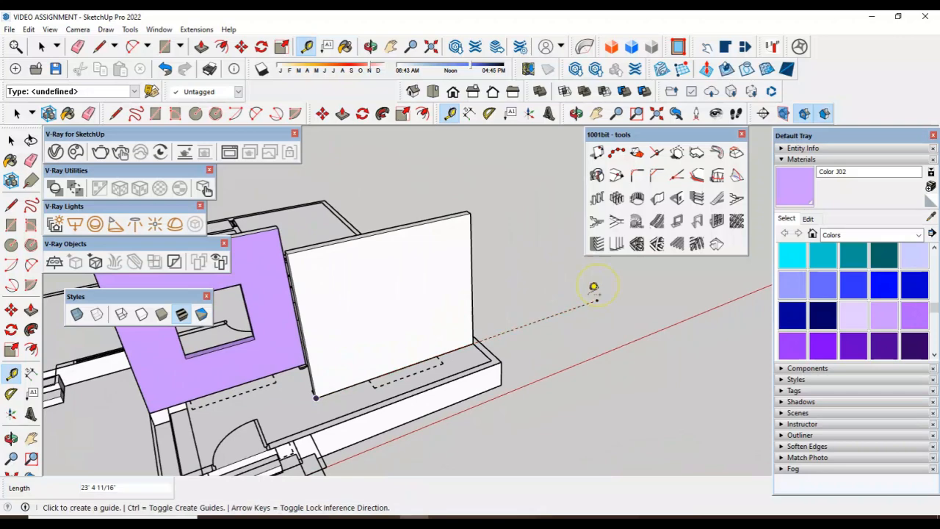
Step: Place a vertical guide about 20' long from the same lower corner along the white wall's end edge
{"action": "left_click", "coordinate": [321, 391]}
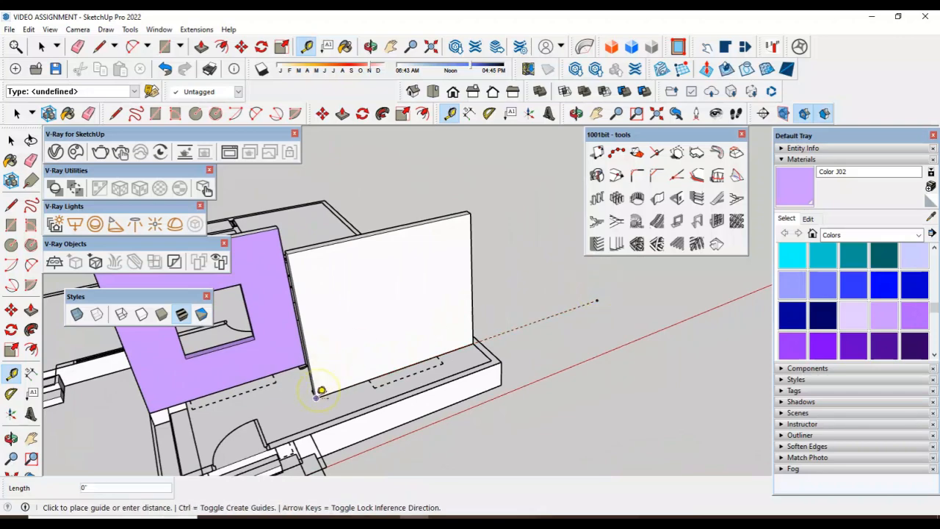
{"action": "scroll", "coordinate": [318, 388], "scroll_direction": "down", "scroll_amount": 3}
{"action": "left_click", "coordinate": [296, 214]}
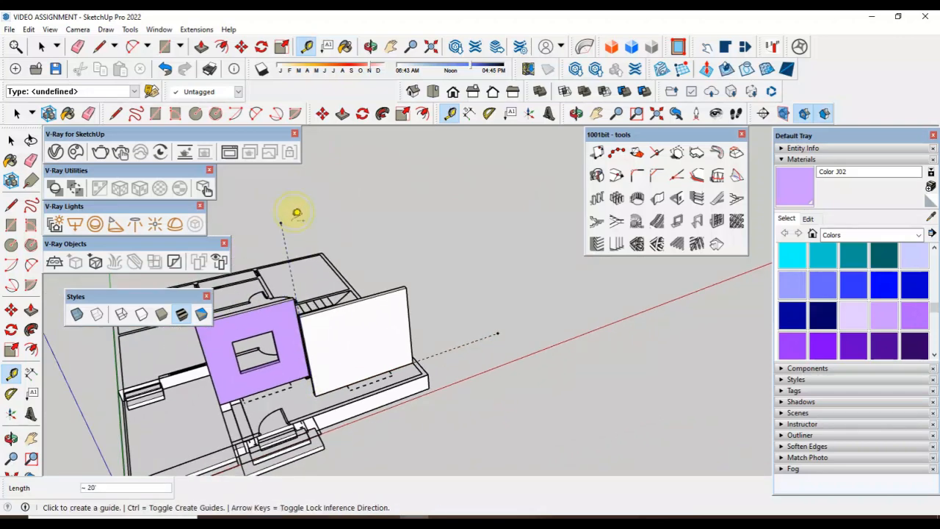
{"action": "scroll", "coordinate": [309, 308], "scroll_direction": "up", "scroll_amount": 4}
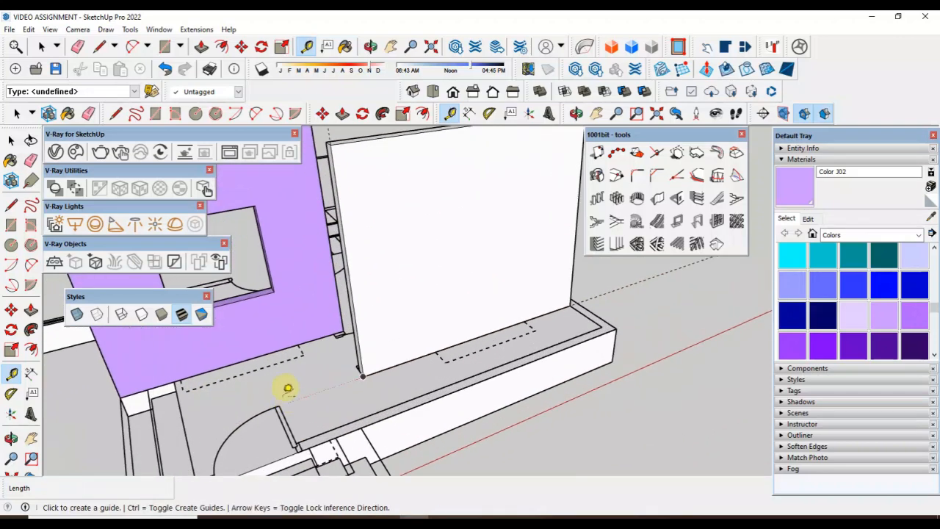
Step: Display the model in X-Ray style and place a horizontal guide 3' above the white wall's base
{"action": "left_click", "coordinate": [76, 314]}
{"action": "scroll", "coordinate": [528, 310], "scroll_direction": "up", "scroll_amount": 2}
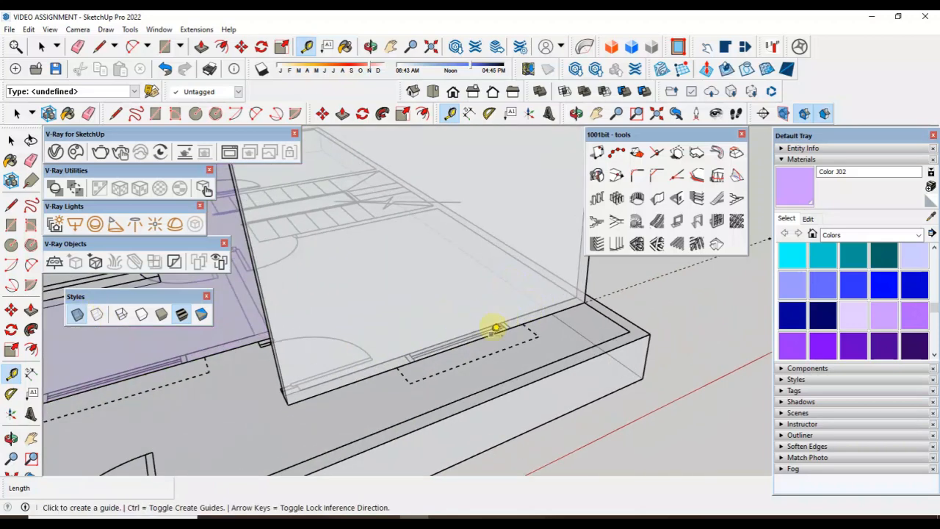
{"action": "left_click", "coordinate": [463, 344]}
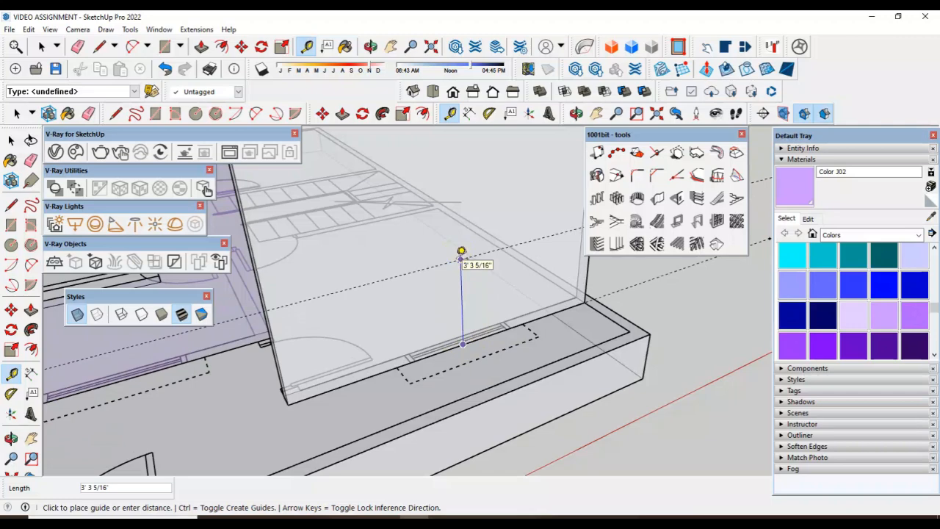
{"action": "type", "text": "3'"}
{"action": "key", "text": "Return"}
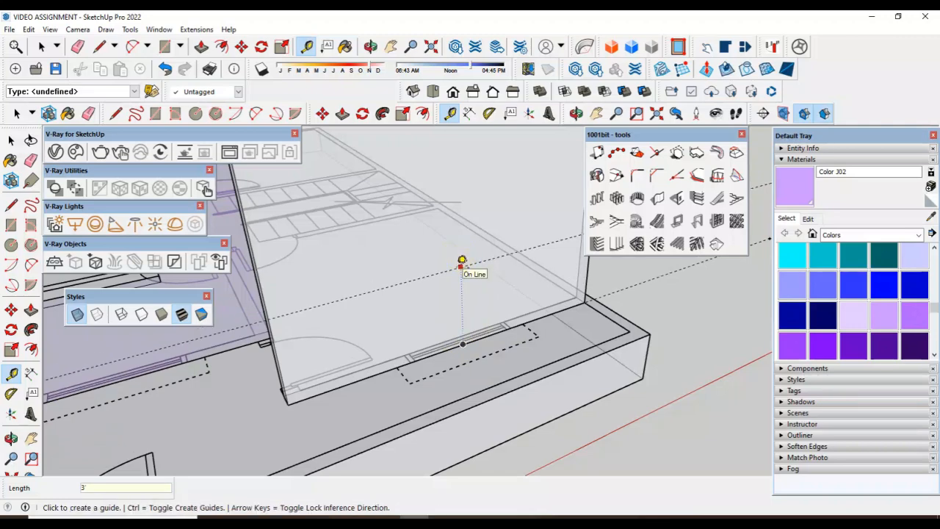
Step: Place a second horizontal guide on the white wall 4' above the sill-height guide
{"action": "left_click", "coordinate": [460, 262]}
{"action": "key", "text": "Escape"}
{"action": "left_click", "coordinate": [469, 263]}
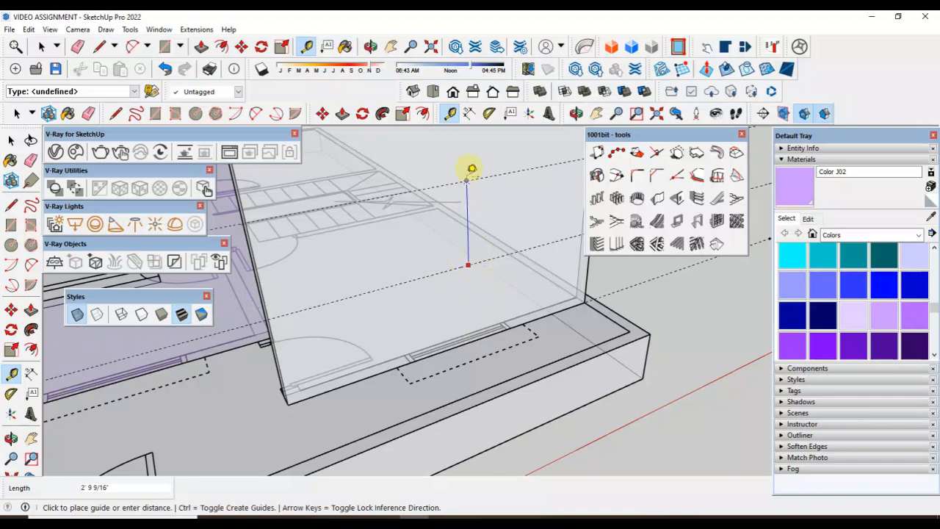
{"action": "key", "text": "Return"}
Step: Place a vertical guide 4' in from the white wall's door-end edge, aligned with the near end of the plan window
{"action": "middle_click_drag", "start_coordinate": [480, 238], "coordinate": [361, 233]}
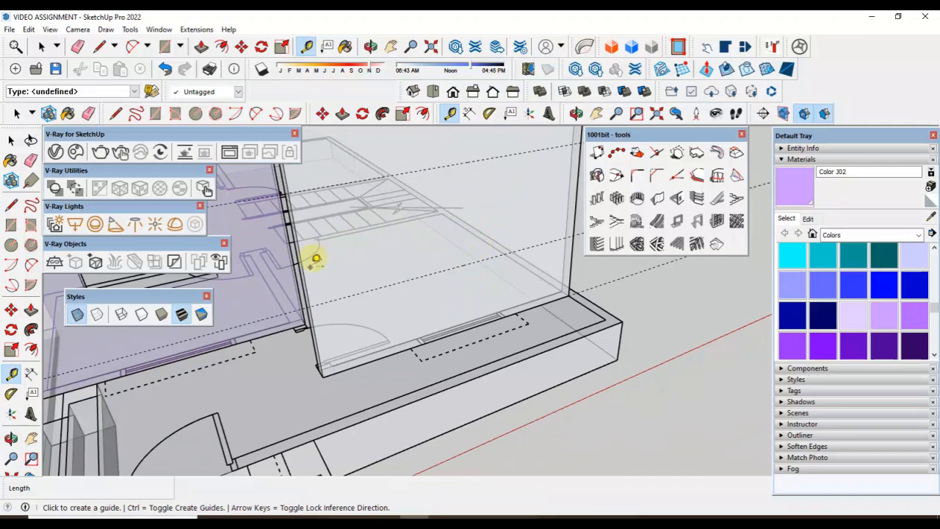
{"action": "left_click", "coordinate": [301, 270]}
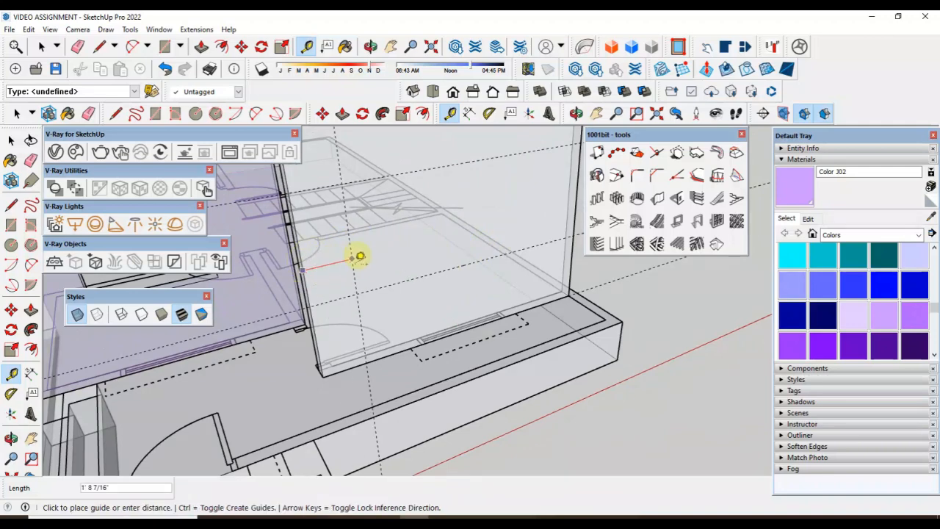
{"action": "scroll", "coordinate": [431, 327], "scroll_direction": "up", "scroll_amount": 3}
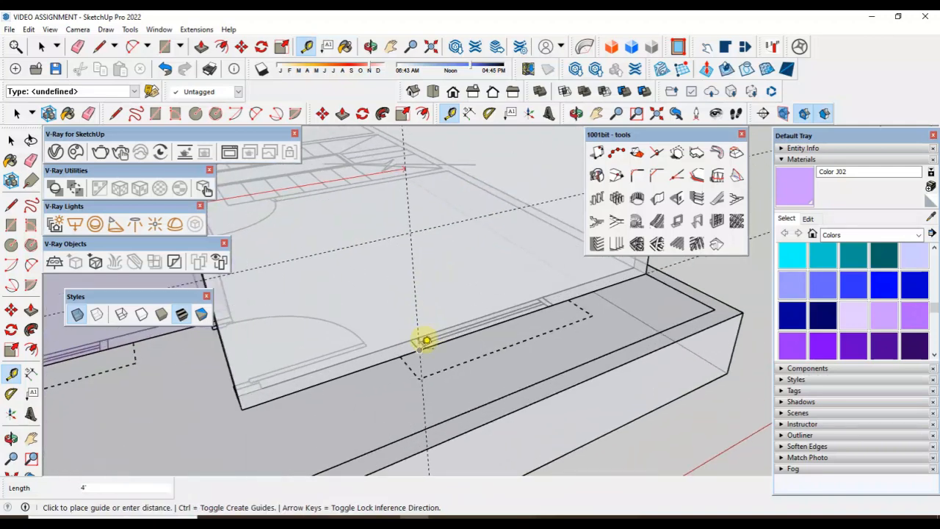
{"action": "left_click", "coordinate": [421, 348]}
Step: Place a second vertical guide 4' from the first, at the far end of the plan window
{"action": "middle_click_drag", "start_coordinate": [346, 357], "coordinate": [439, 307]}
{"action": "left_click", "coordinate": [387, 326]}
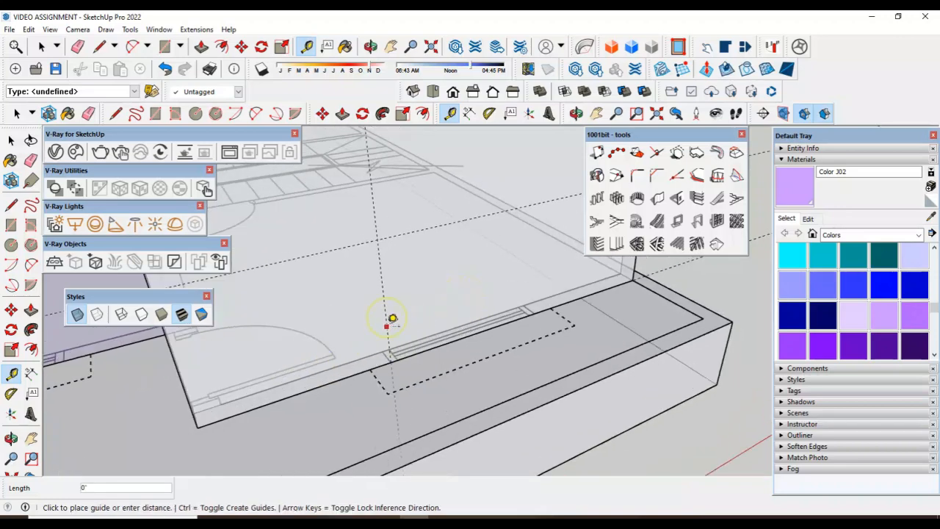
{"action": "left_click", "coordinate": [539, 308]}
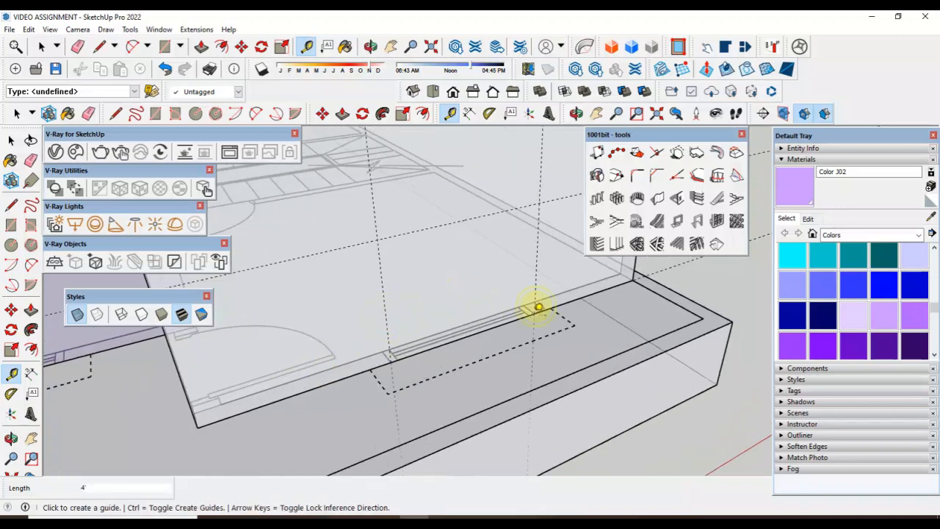
{"action": "left_click", "coordinate": [30, 373]}
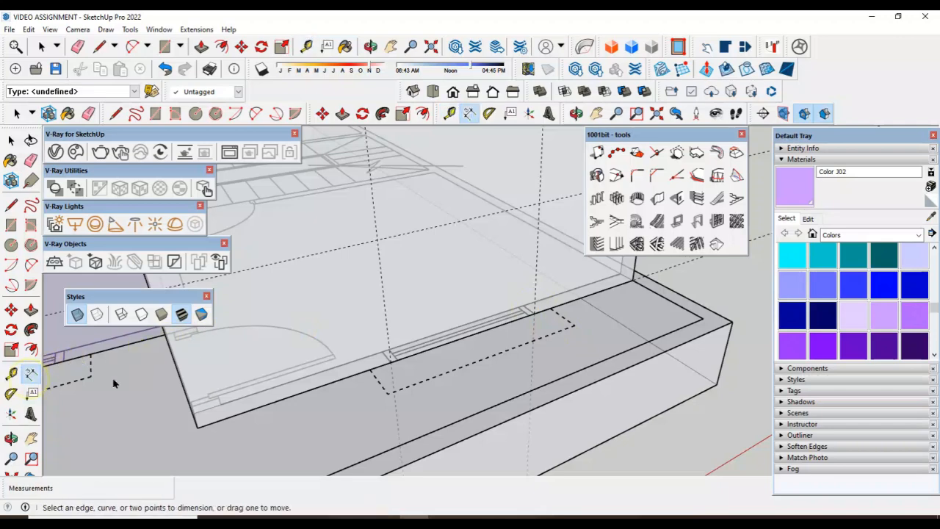
{"action": "left_click", "coordinate": [392, 362]}
{"action": "key", "text": "Escape"}
Step: Turn off the X-Ray style to display the white wall and its window guides with opaque faces
{"action": "scroll", "coordinate": [429, 380], "scroll_direction": "down", "scroll_amount": 6}
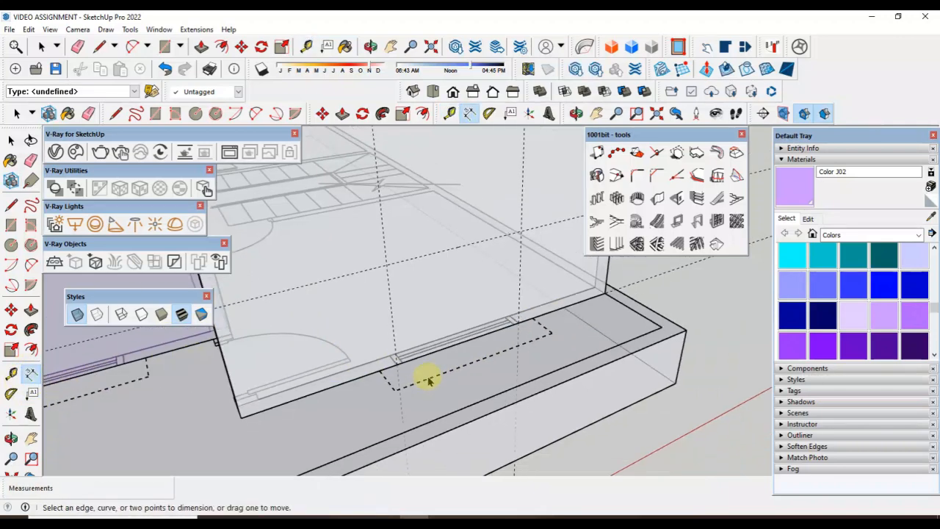
{"action": "middle_click_drag", "start_coordinate": [429, 309], "coordinate": [474, 224]}
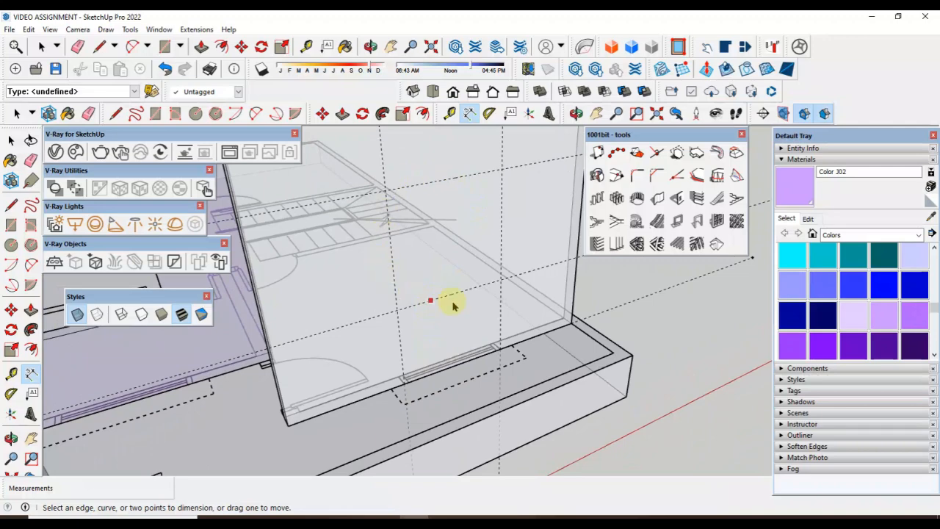
{"action": "scroll", "coordinate": [455, 308], "scroll_direction": "down", "scroll_amount": 1}
{"action": "scroll", "coordinate": [476, 197], "scroll_direction": "up", "scroll_amount": 2}
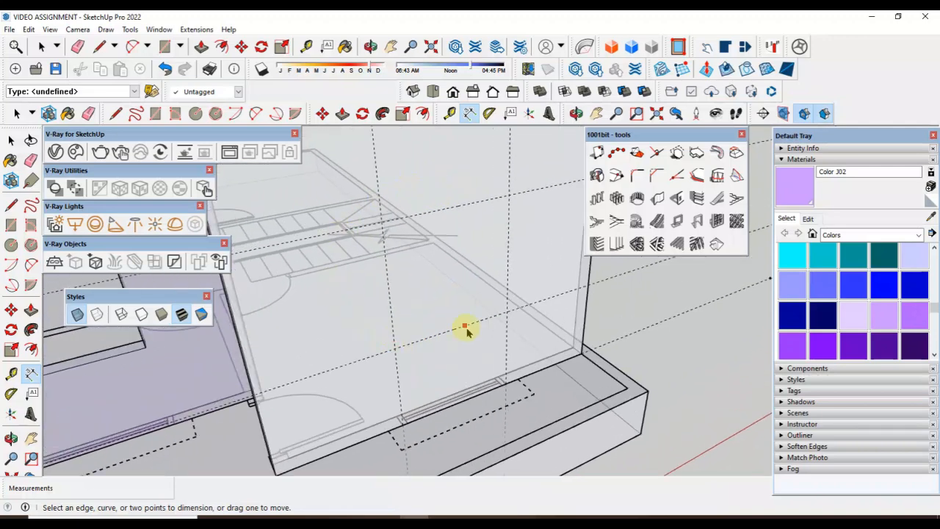
{"action": "left_click", "coordinate": [13, 144]}
{"action": "left_click", "coordinate": [77, 313]}
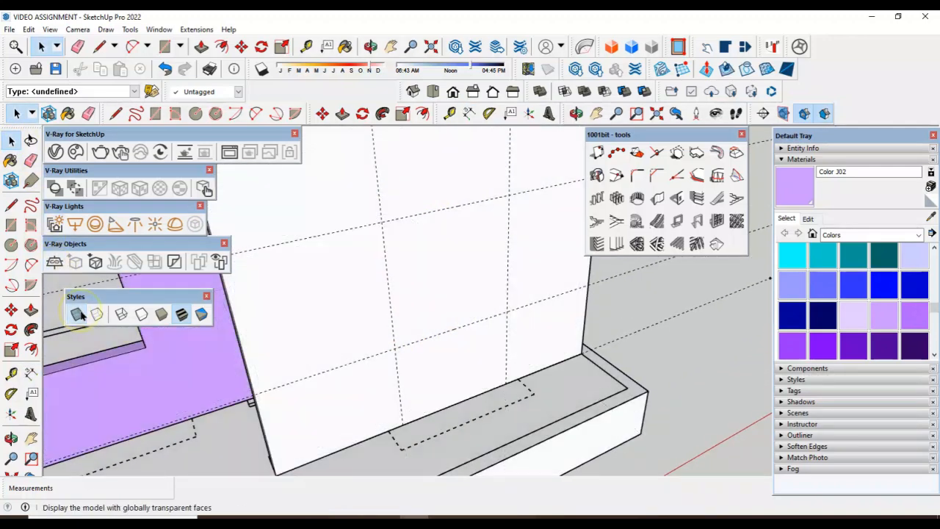
{"action": "middle_click_drag", "start_coordinate": [441, 309], "coordinate": [512, 219]}
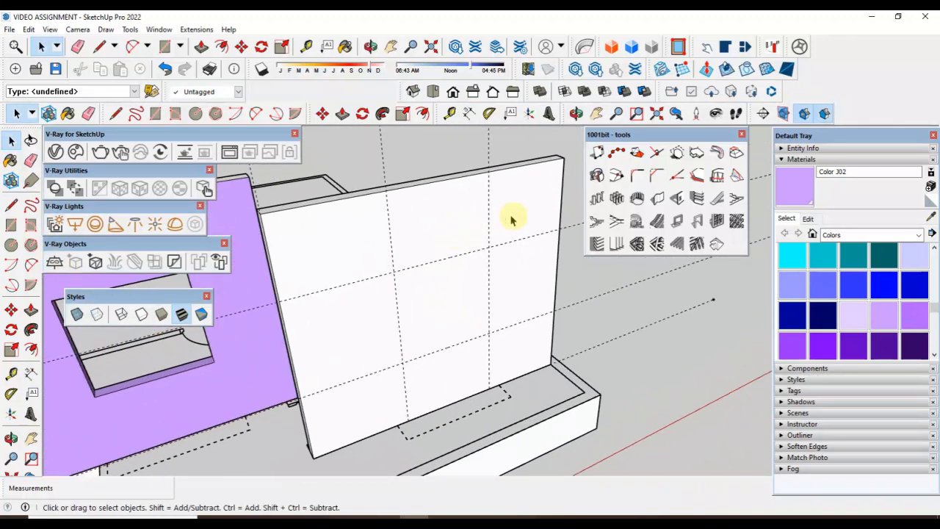
Step: Create a 4' by 4' wall opening at the guides' lower intersection on the white wall, and undo it
{"action": "left_click", "coordinate": [677, 199]}
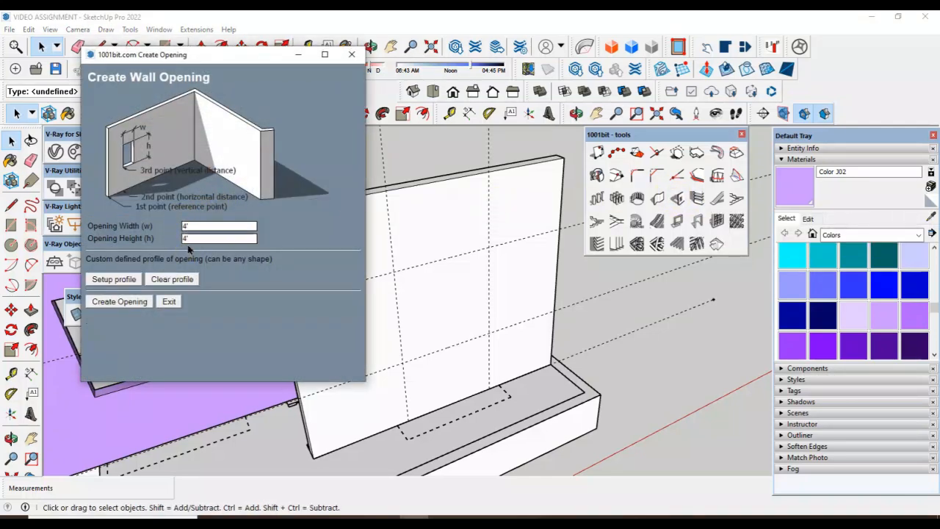
{"action": "left_click", "coordinate": [131, 302]}
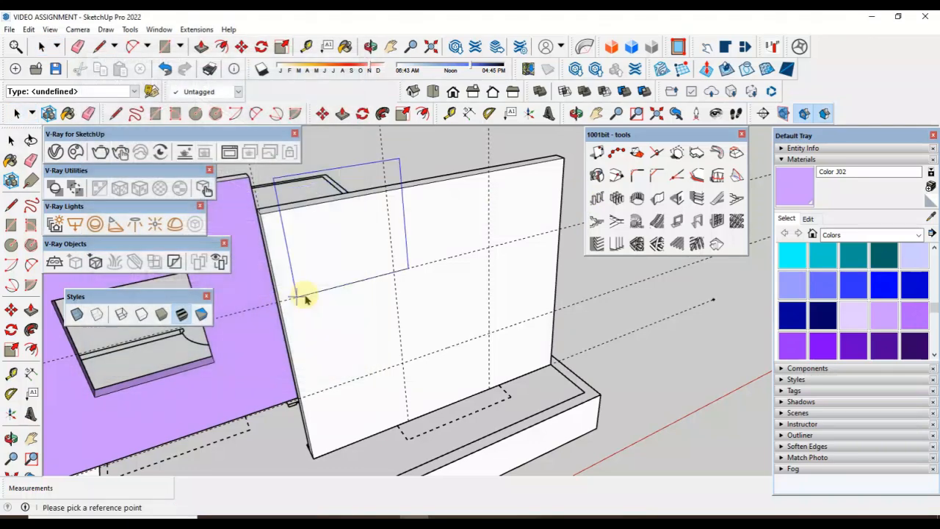
{"action": "left_click", "coordinate": [403, 365]}
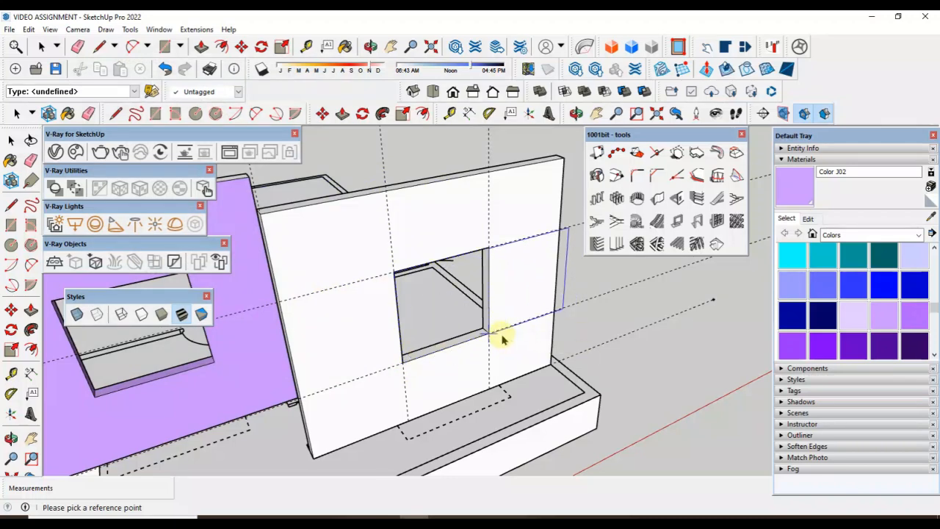
{"action": "key", "text": "space"}
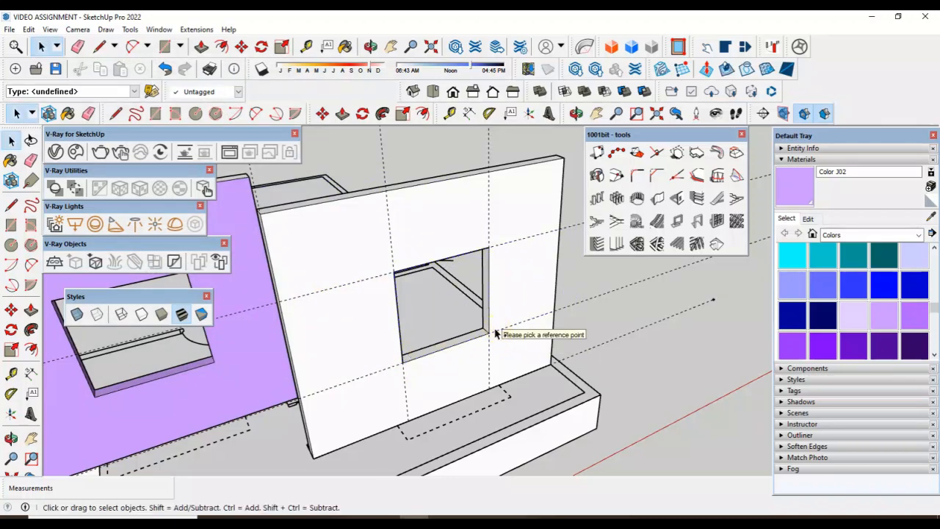
{"action": "key", "text": "ctrl+z"}
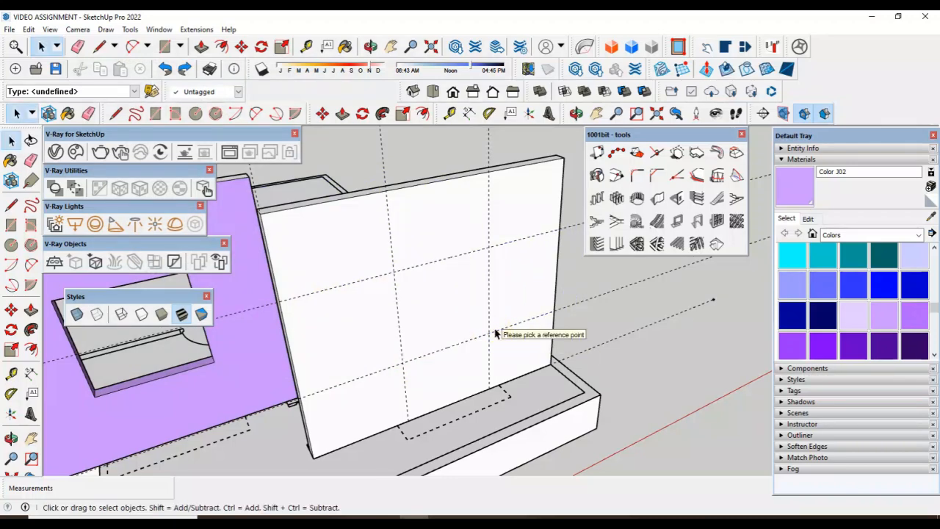
Step: Draw a 4' by 4' rectangle between the four guide intersections on the white wall
{"action": "left_click", "coordinate": [11, 224]}
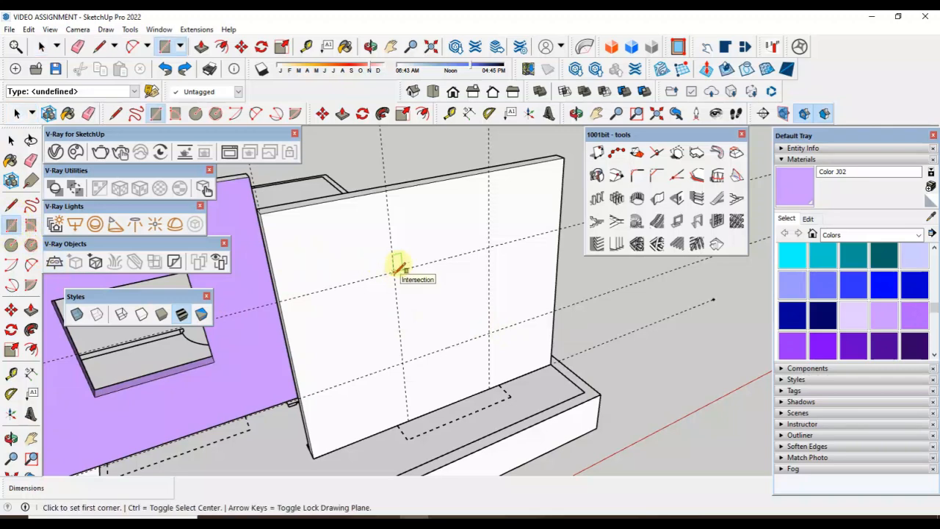
{"action": "left_click", "coordinate": [394, 271]}
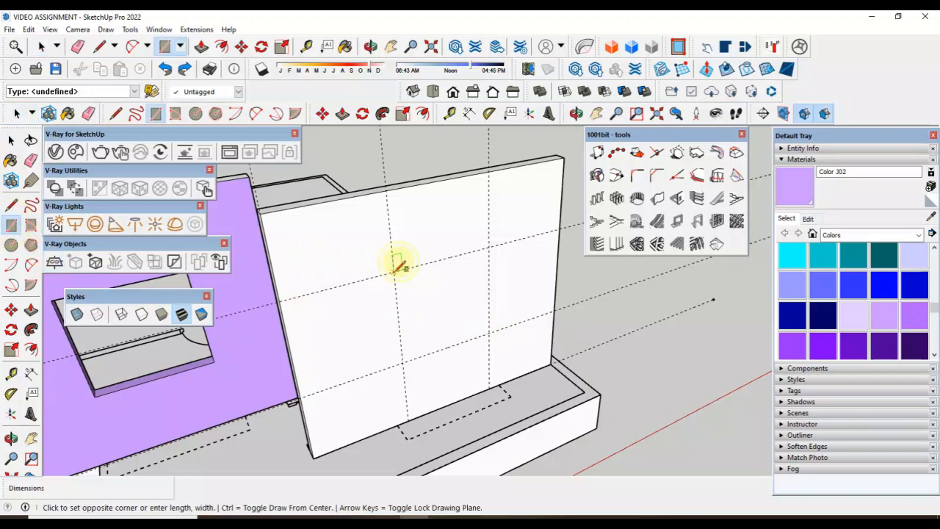
{"action": "left_click", "coordinate": [490, 332]}
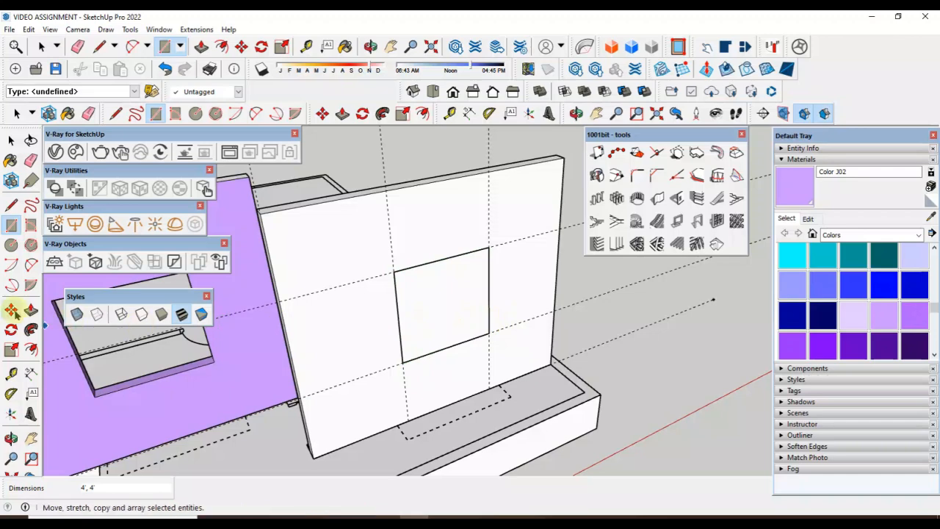
Step: Try to push the window rectangle through the white wall, and undo back to before the rectangle was drawn
{"action": "left_click", "coordinate": [31, 310]}
{"action": "left_click", "coordinate": [431, 299]}
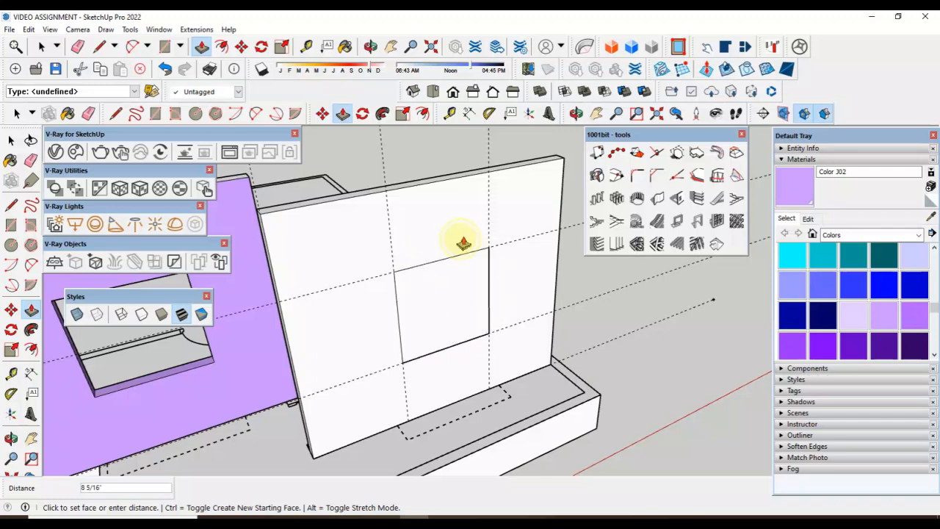
{"action": "left_click", "coordinate": [435, 280]}
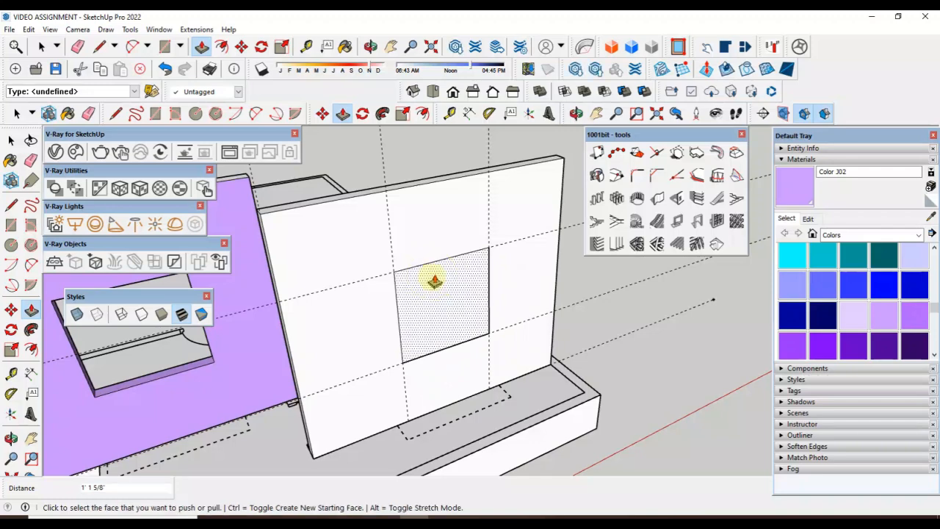
{"action": "left_click", "coordinate": [435, 281]}
{"action": "key", "text": "ctrl+z"}
{"action": "middle_click_drag", "start_coordinate": [473, 301], "coordinate": [515, 338]}
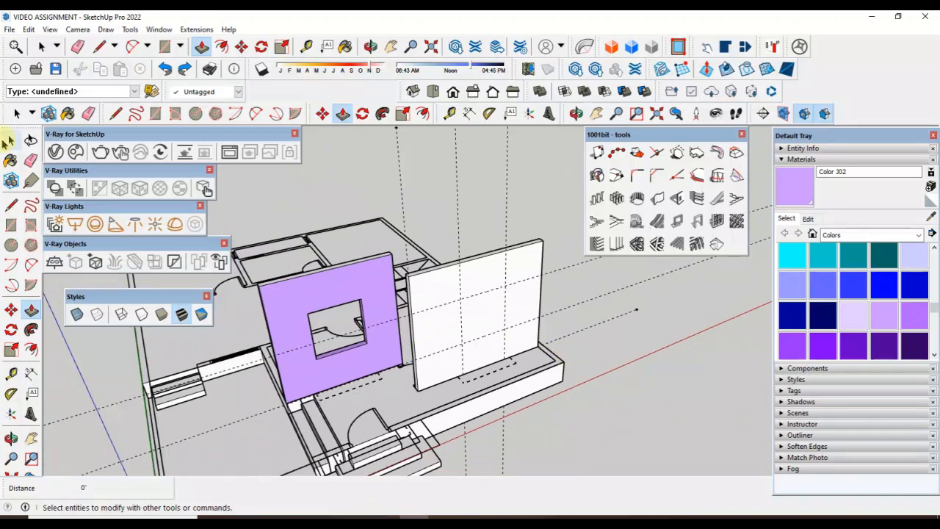
Step: Erase all horizontal and vertical window guides crossing the white wall
{"action": "left_click", "coordinate": [10, 139]}
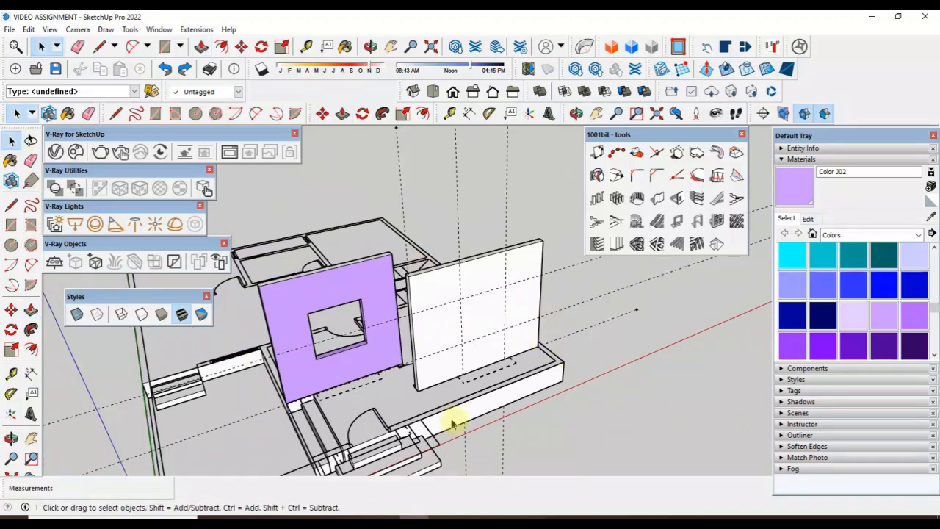
{"action": "scroll", "coordinate": [371, 403], "scroll_direction": "up", "scroll_amount": 2}
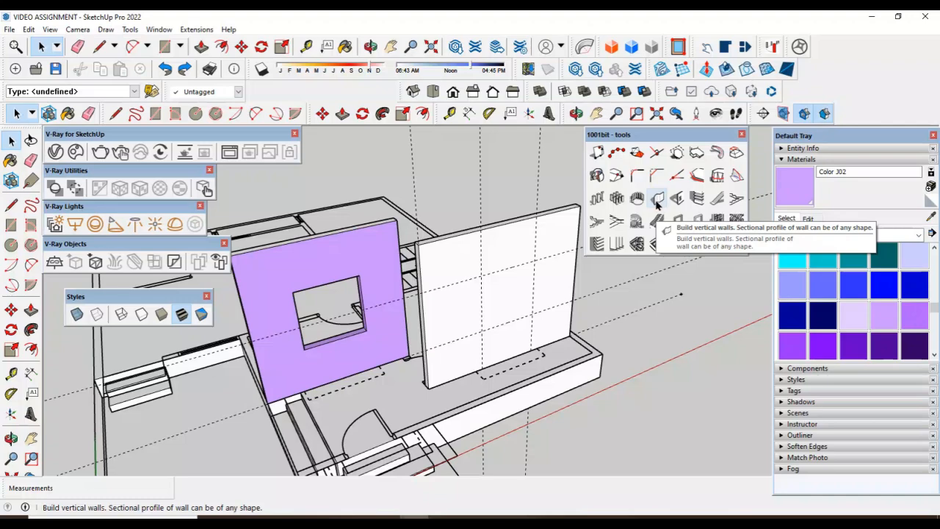
{"action": "scroll", "coordinate": [675, 352], "scroll_direction": "down", "scroll_amount": 5}
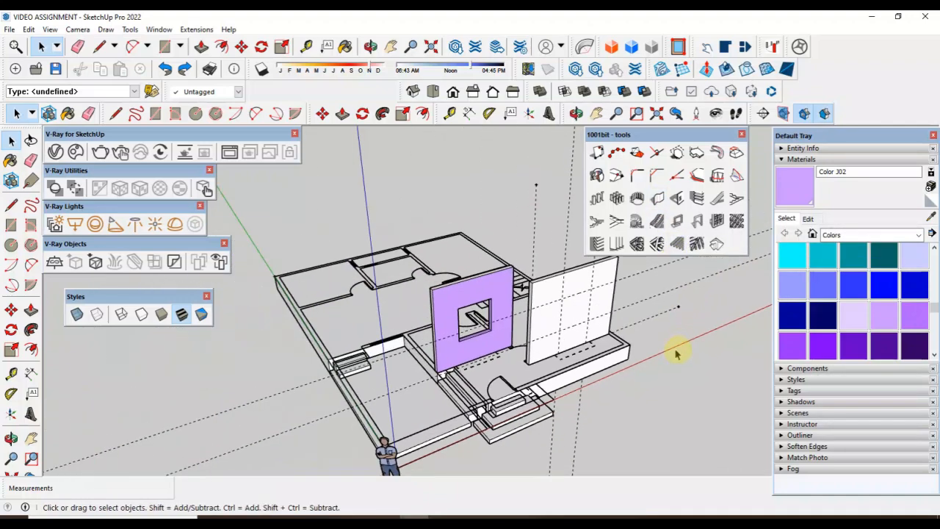
{"action": "left_click", "coordinate": [30, 161]}
{"action": "scroll", "coordinate": [664, 312], "scroll_direction": "up", "scroll_amount": 3}
{"action": "scroll", "coordinate": [664, 312], "scroll_direction": "up", "scroll_amount": 1}
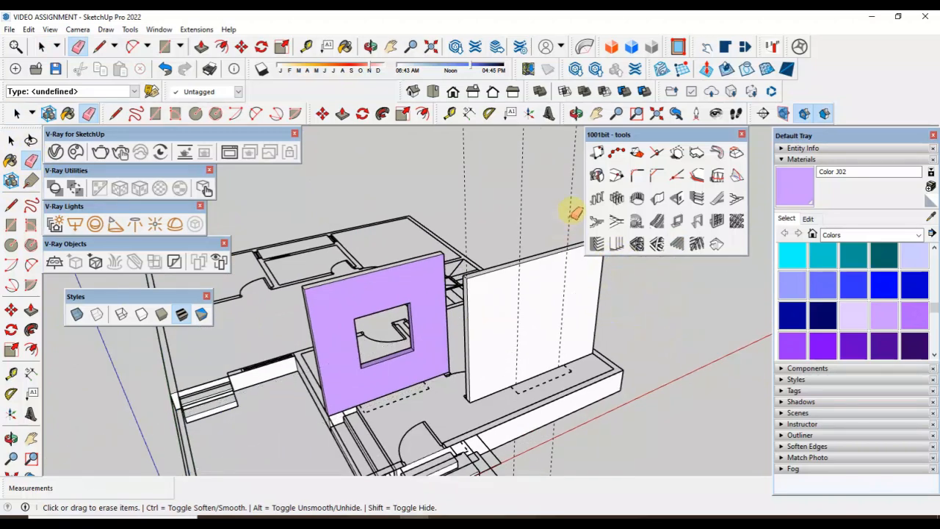
{"action": "left_click", "coordinate": [465, 220]}
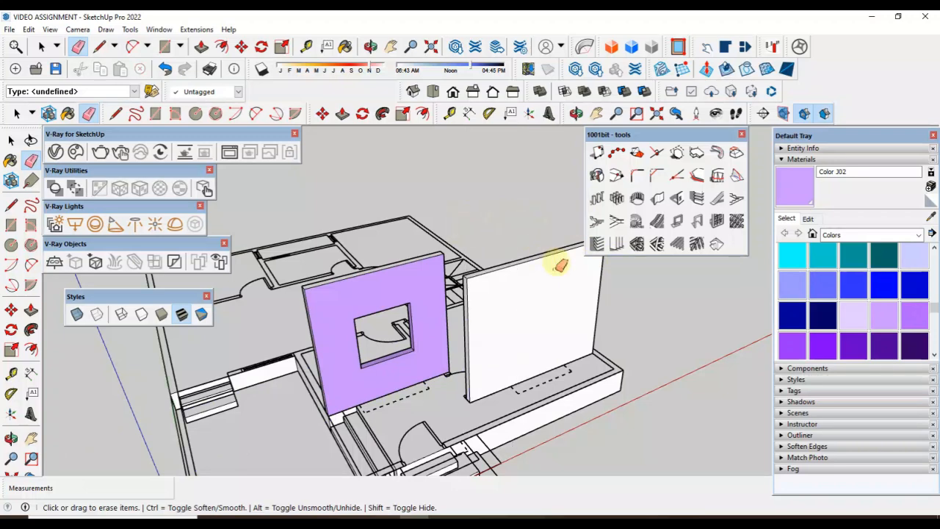
{"action": "scroll", "coordinate": [552, 266], "scroll_direction": "down", "scroll_amount": 3}
{"action": "left_click", "coordinate": [11, 140]}
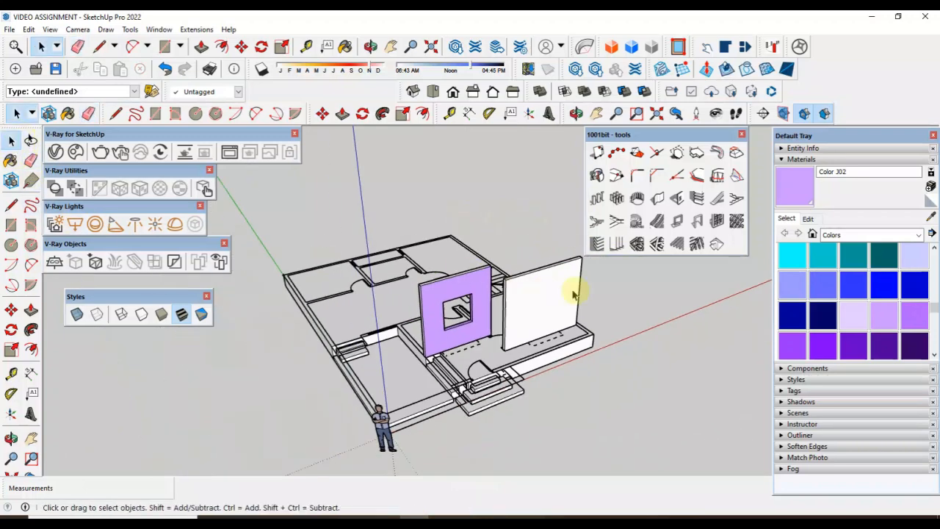
Step: Delete the white wall standing on the floor plan
{"action": "scroll", "coordinate": [577, 277], "scroll_direction": "up", "scroll_amount": 2}
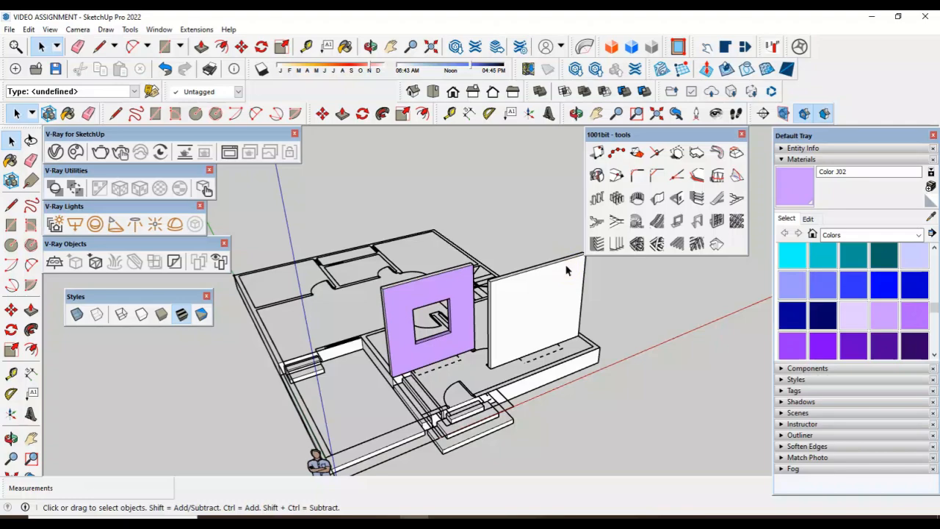
{"action": "scroll", "coordinate": [239, 263], "scroll_direction": "up", "scroll_amount": 1}
{"action": "scroll", "coordinate": [293, 278], "scroll_direction": "up", "scroll_amount": 2}
{"action": "scroll", "coordinate": [292, 277], "scroll_direction": "up", "scroll_amount": 2}
{"action": "scroll", "coordinate": [693, 383], "scroll_direction": "down", "scroll_amount": 1}
{"action": "scroll", "coordinate": [462, 352], "scroll_direction": "down", "scroll_amount": 4}
{"action": "scroll", "coordinate": [566, 367], "scroll_direction": "up", "scroll_amount": 3}
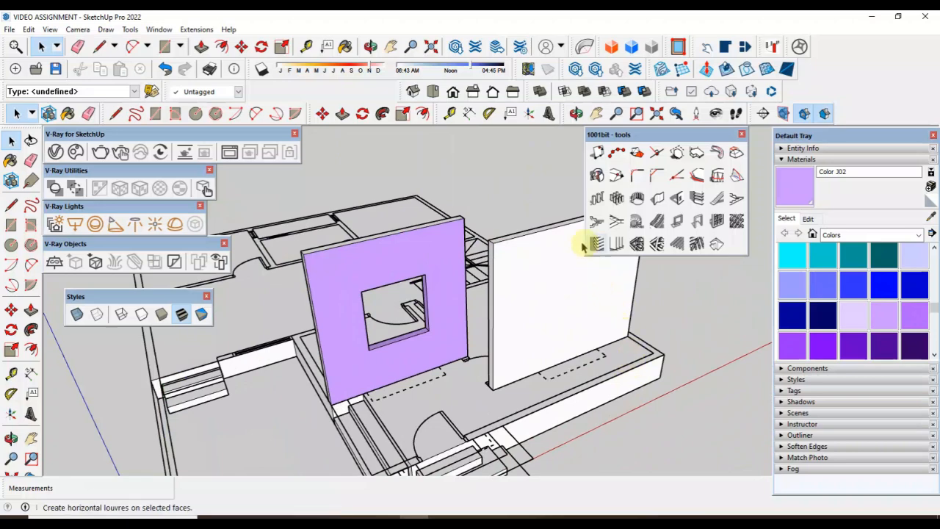
{"action": "left_click", "coordinate": [541, 231]}
{"action": "key", "text": "Delete"}
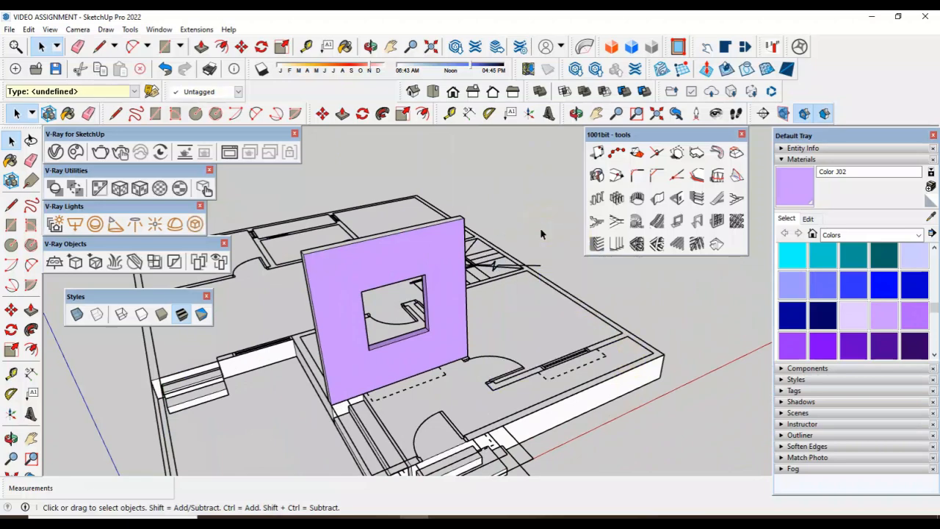
Step: Delete the entire purple wall together with its window opening
{"action": "scroll", "coordinate": [563, 314], "scroll_direction": "up", "scroll_amount": 2}
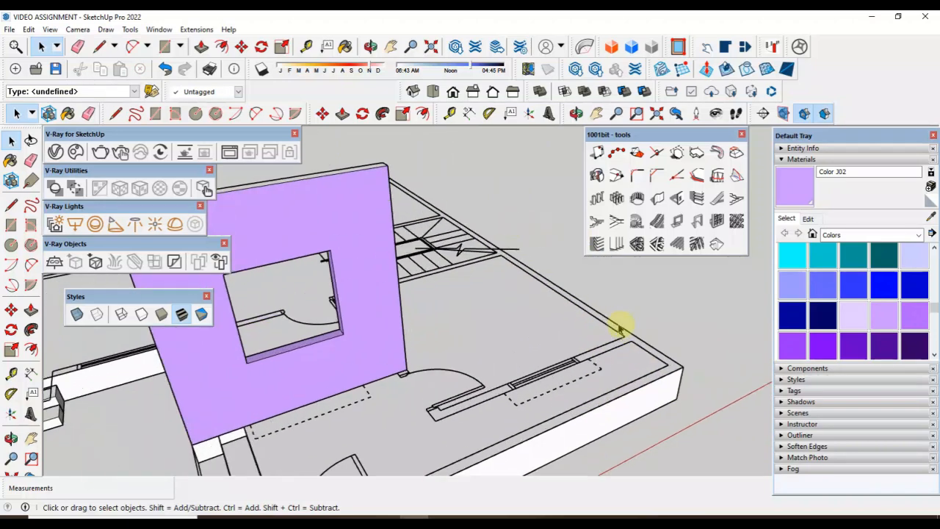
{"action": "scroll", "coordinate": [492, 265], "scroll_direction": "down", "scroll_amount": 1}
{"action": "scroll", "coordinate": [391, 188], "scroll_direction": "up", "scroll_amount": 3}
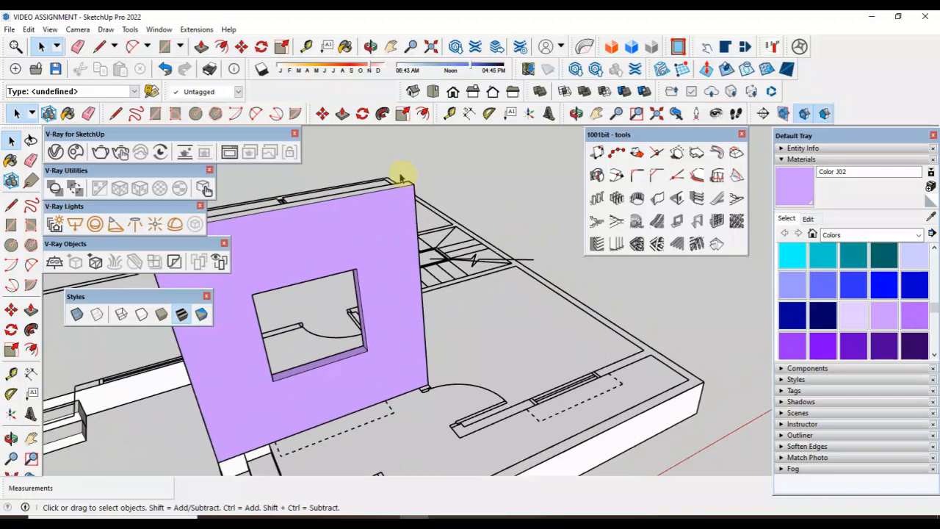
{"action": "double_click", "coordinate": [389, 197]}
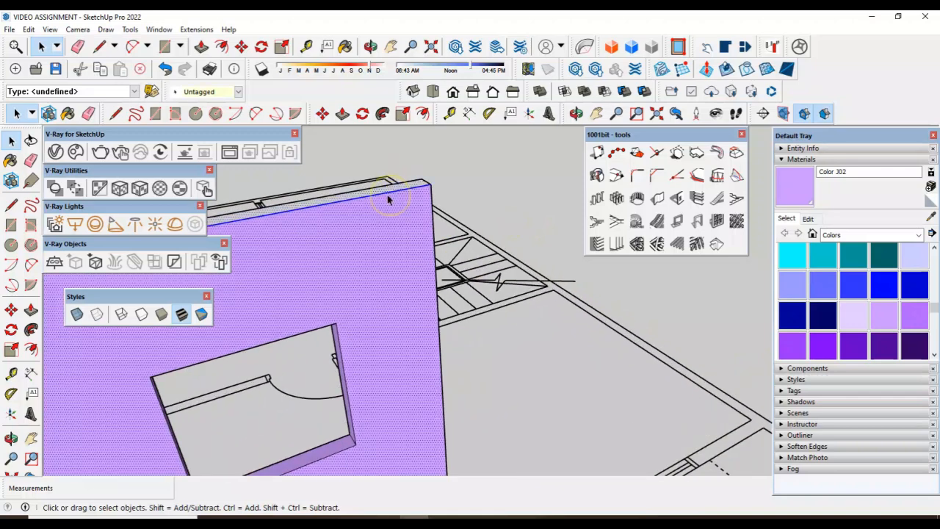
{"action": "left_click", "coordinate": [388, 197]}
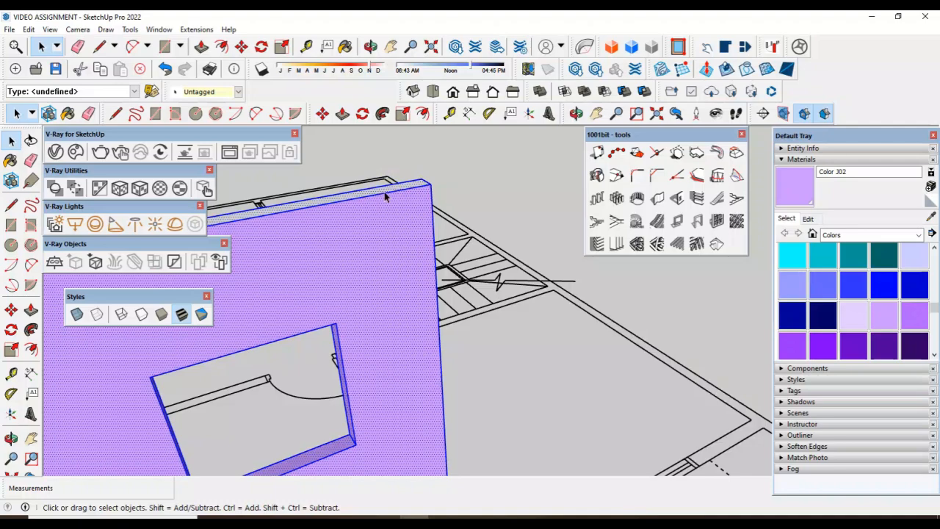
{"action": "key", "text": "Delete"}
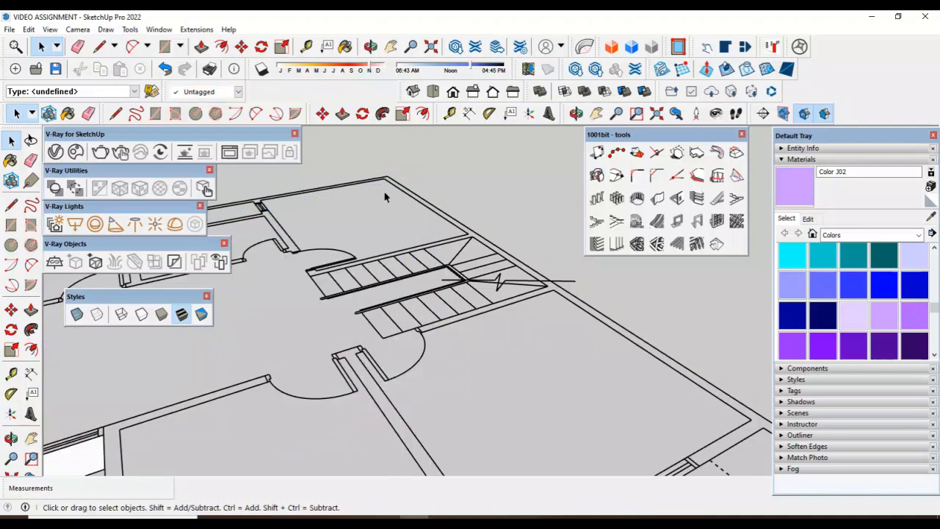
Step: Start a left-aligned vertical wall group, 6" thick and 10' high, from the corner between the two doors to the outer wall beside the staircase
{"action": "scroll", "coordinate": [387, 197], "scroll_direction": "down", "scroll_amount": 3}
{"action": "scroll", "coordinate": [456, 327], "scroll_direction": "up", "scroll_amount": 2}
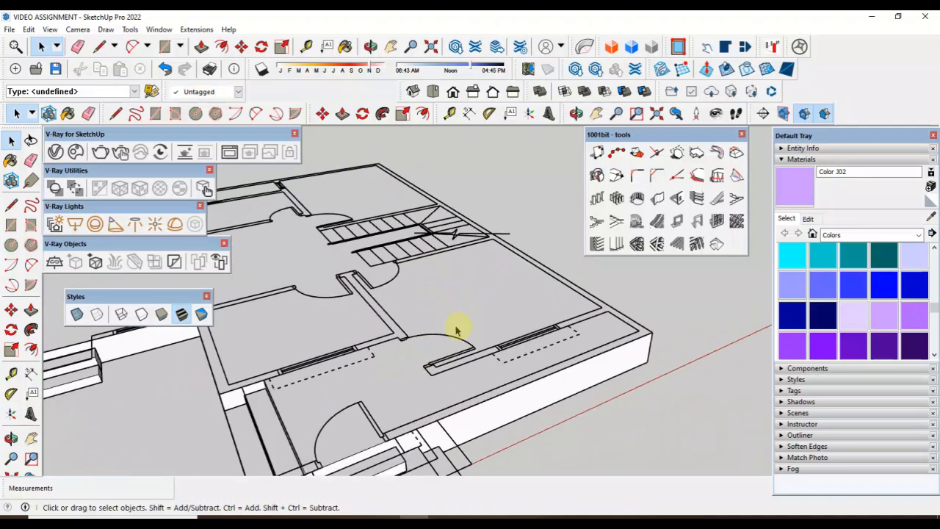
{"action": "scroll", "coordinate": [493, 312], "scroll_direction": "down", "scroll_amount": 1}
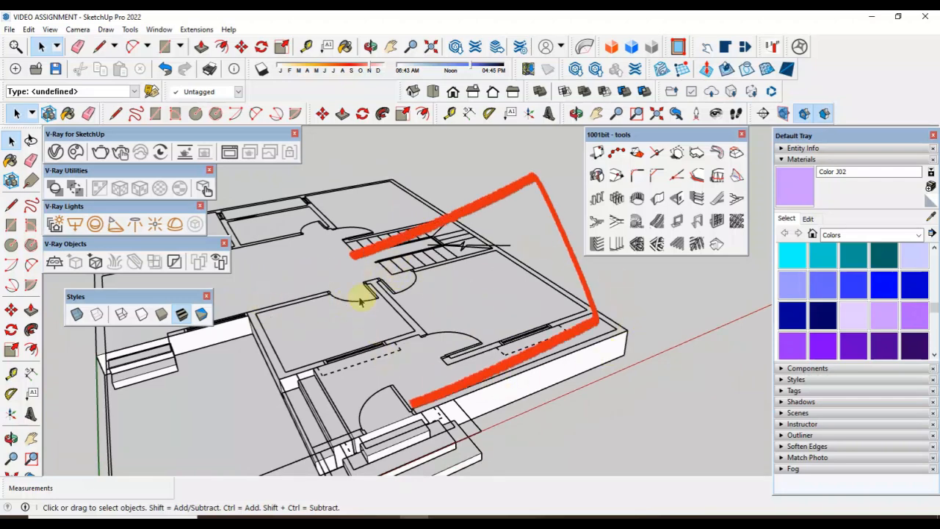
{"action": "left_click", "coordinate": [659, 199]}
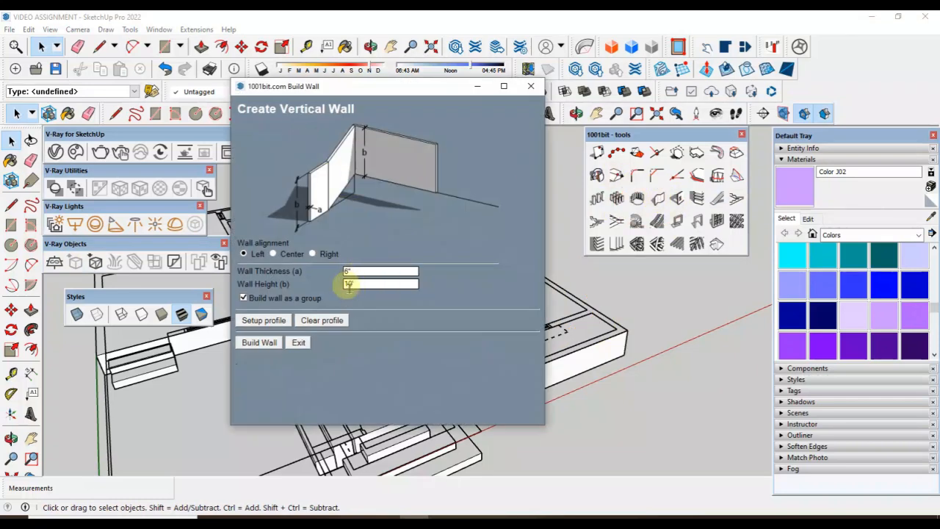
{"action": "left_click", "coordinate": [269, 342]}
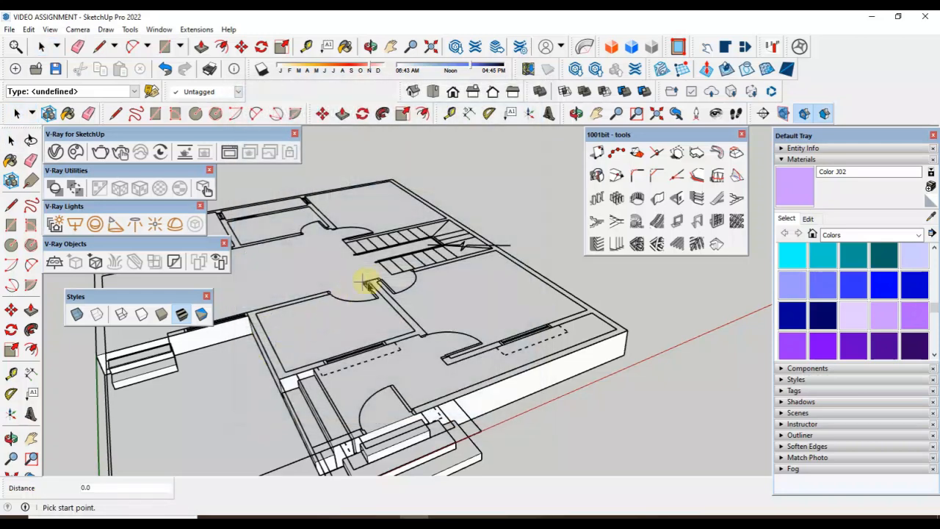
{"action": "scroll", "coordinate": [368, 274], "scroll_direction": "up", "scroll_amount": 5}
{"action": "scroll", "coordinate": [374, 269], "scroll_direction": "up", "scroll_amount": 4}
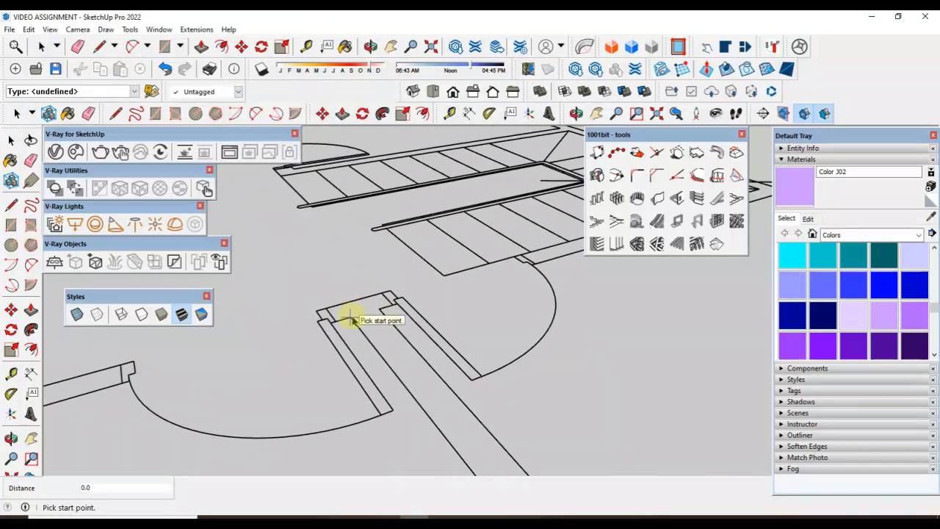
{"action": "scroll", "coordinate": [334, 313], "scroll_direction": "up", "scroll_amount": 2}
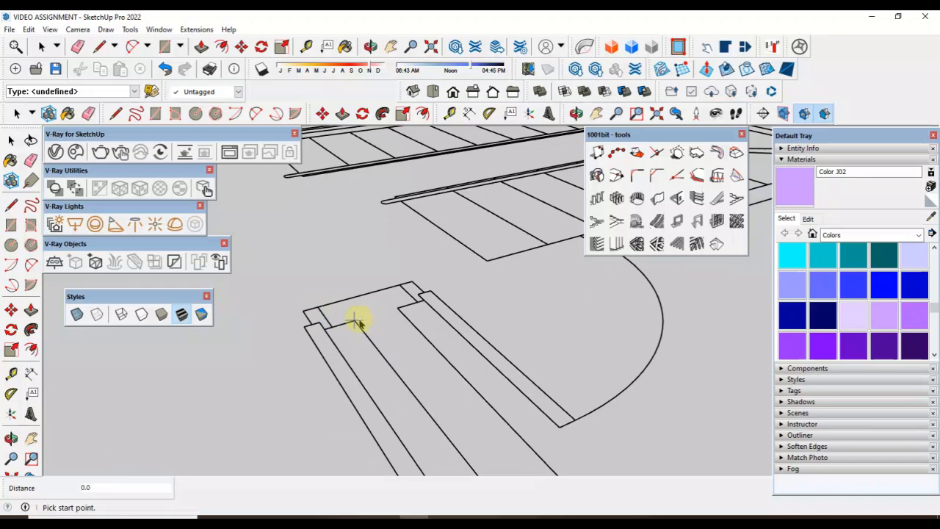
{"action": "left_click", "coordinate": [339, 300]}
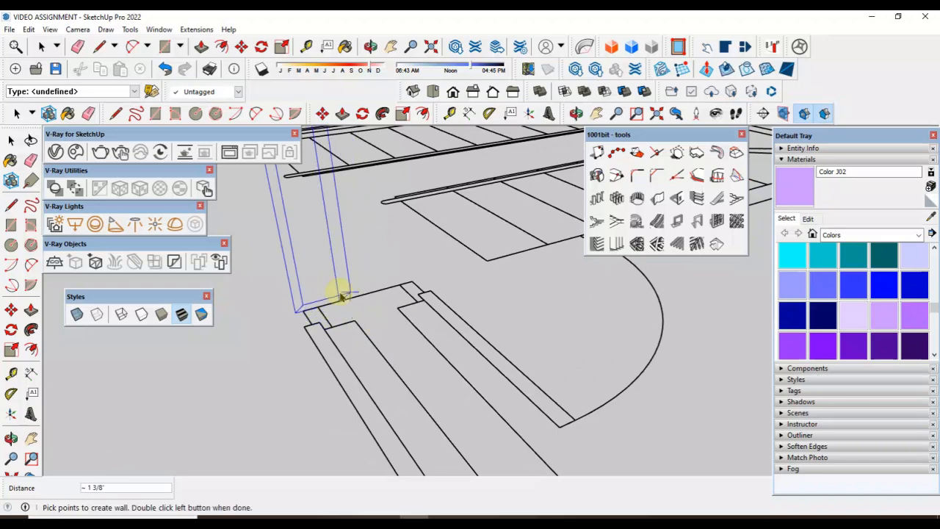
{"action": "scroll", "coordinate": [367, 263], "scroll_direction": "down", "scroll_amount": 6}
{"action": "scroll", "coordinate": [546, 191], "scroll_direction": "up", "scroll_amount": 6}
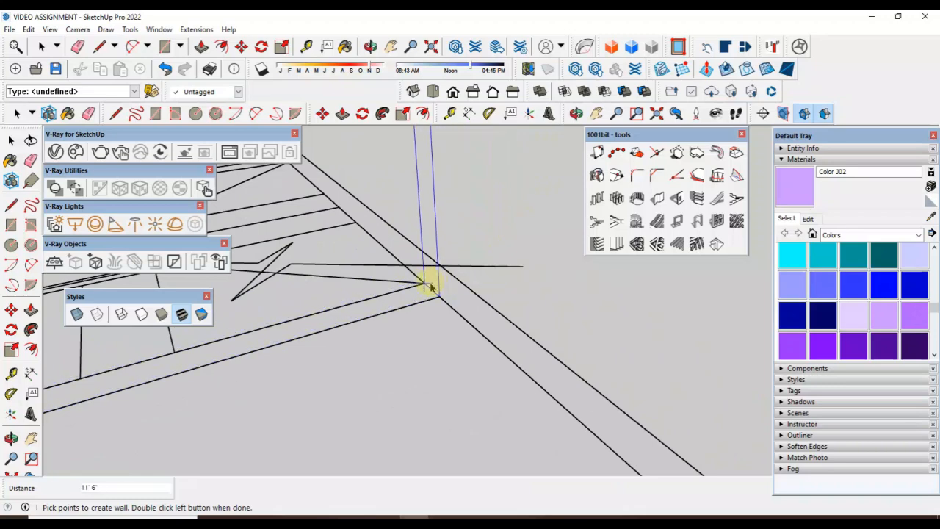
{"action": "scroll", "coordinate": [423, 288], "scroll_direction": "up", "scroll_amount": 2}
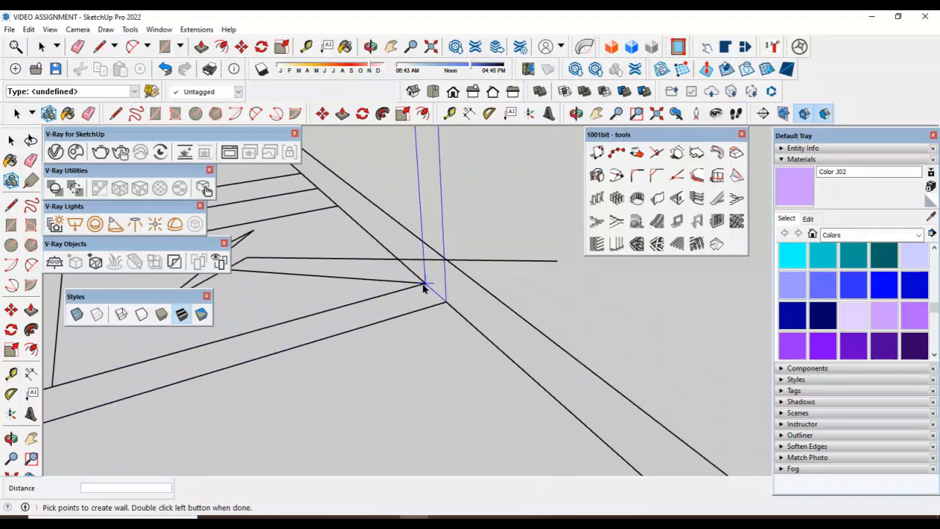
{"action": "left_click", "coordinate": [463, 275]}
Step: Continue the wall path along the outer side wall to the room's front corner, and along the front window wall to its door end
{"action": "scroll", "coordinate": [464, 274], "scroll_direction": "down", "scroll_amount": 4}
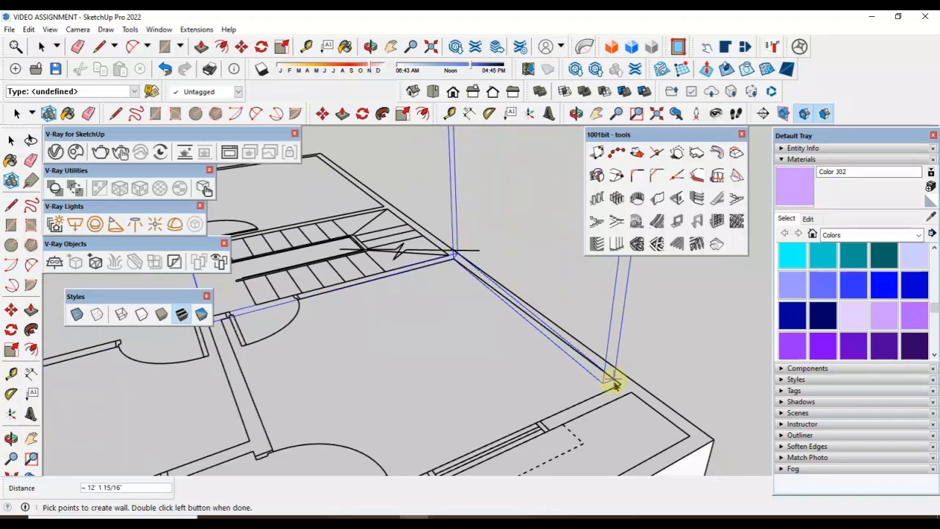
{"action": "scroll", "coordinate": [537, 269], "scroll_direction": "down", "scroll_amount": 3}
{"action": "scroll", "coordinate": [615, 330], "scroll_direction": "up", "scroll_amount": 6}
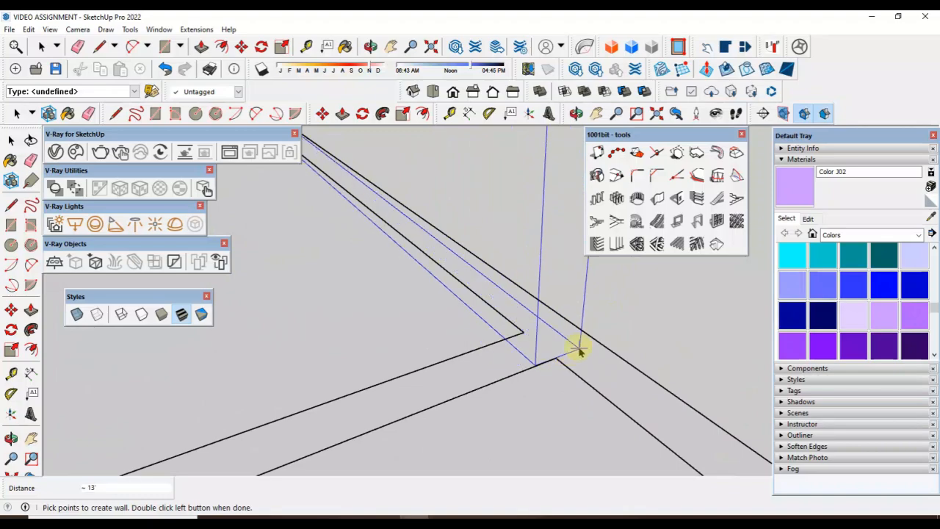
{"action": "left_click", "coordinate": [596, 338]}
{"action": "scroll", "coordinate": [559, 338], "scroll_direction": "down", "scroll_amount": 4}
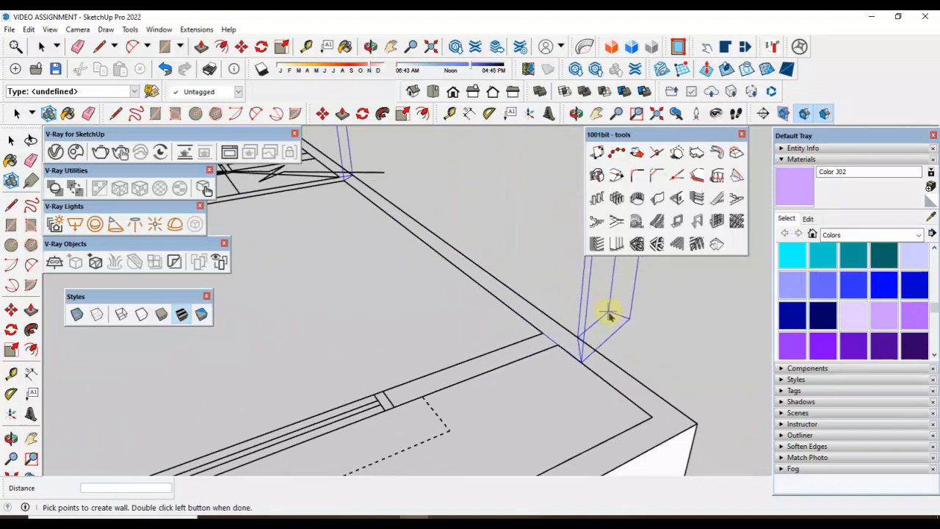
{"action": "scroll", "coordinate": [409, 388], "scroll_direction": "up", "scroll_amount": 5}
{"action": "left_click", "coordinate": [405, 391]}
Step: Bring the wall path back to its start point between the doors, build the four-sided room, and leave the wall group
{"action": "scroll", "coordinate": [346, 315], "scroll_direction": "down", "scroll_amount": 3}
{"action": "scroll", "coordinate": [288, 233], "scroll_direction": "up", "scroll_amount": 4}
{"action": "scroll", "coordinate": [289, 234], "scroll_direction": "up", "scroll_amount": 3}
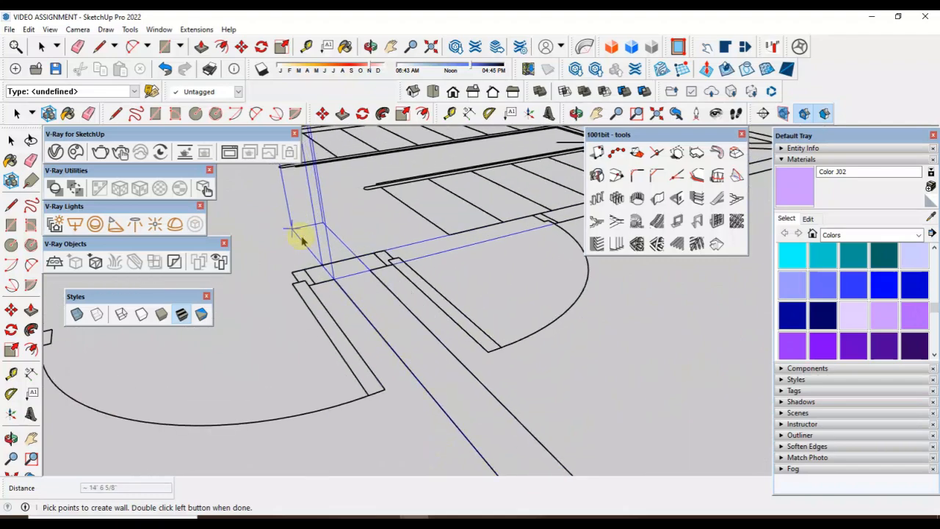
{"action": "double_click", "coordinate": [323, 266]}
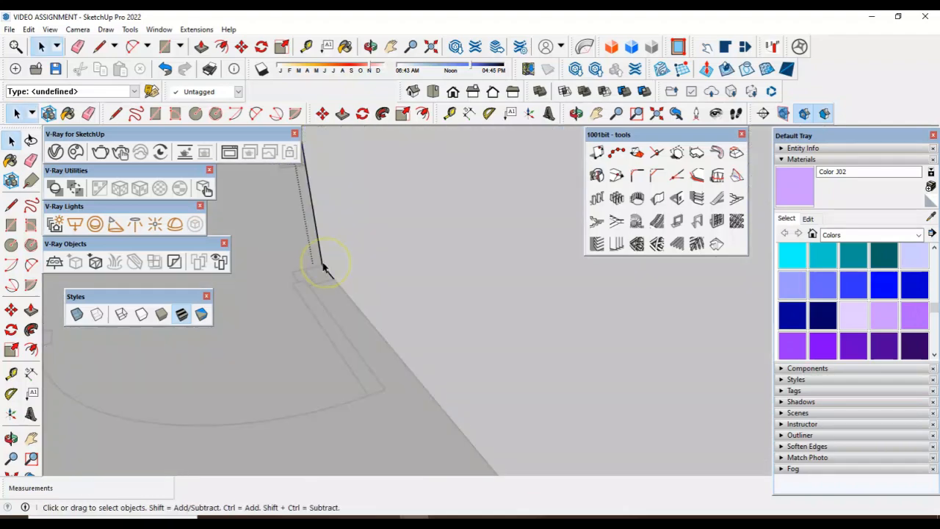
{"action": "scroll", "coordinate": [323, 262], "scroll_direction": "down", "scroll_amount": 8}
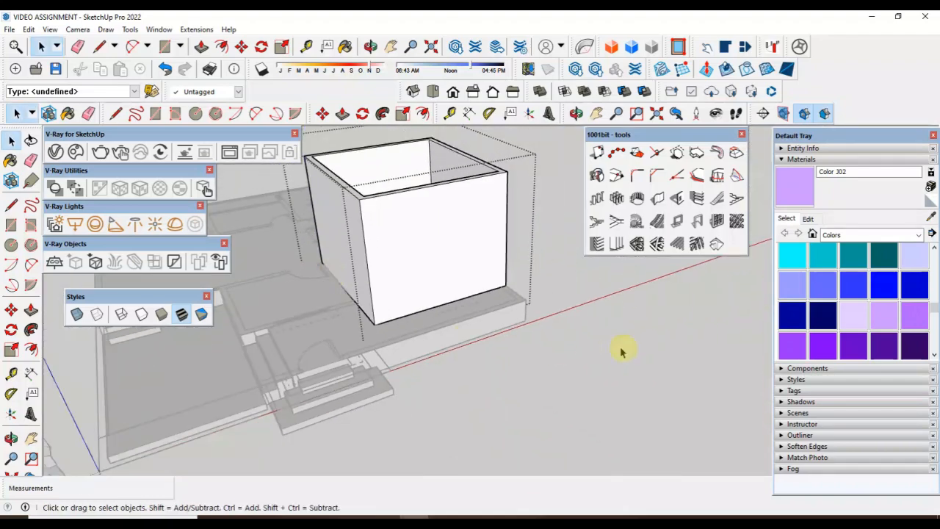
{"action": "left_click", "coordinate": [623, 352]}
{"action": "scroll", "coordinate": [621, 369], "scroll_direction": "down", "scroll_amount": 3}
{"action": "scroll", "coordinate": [479, 243], "scroll_direction": "up", "scroll_amount": 3}
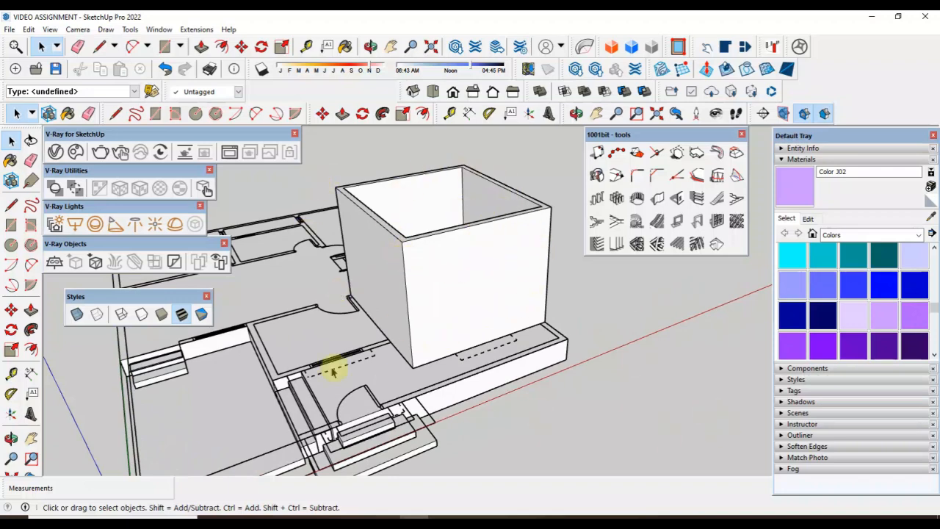
Step: Place a guide along the new front wall's bottom edge, running about 20' 6" from the door-side corner past the outer corner
{"action": "left_click", "coordinate": [11, 373]}
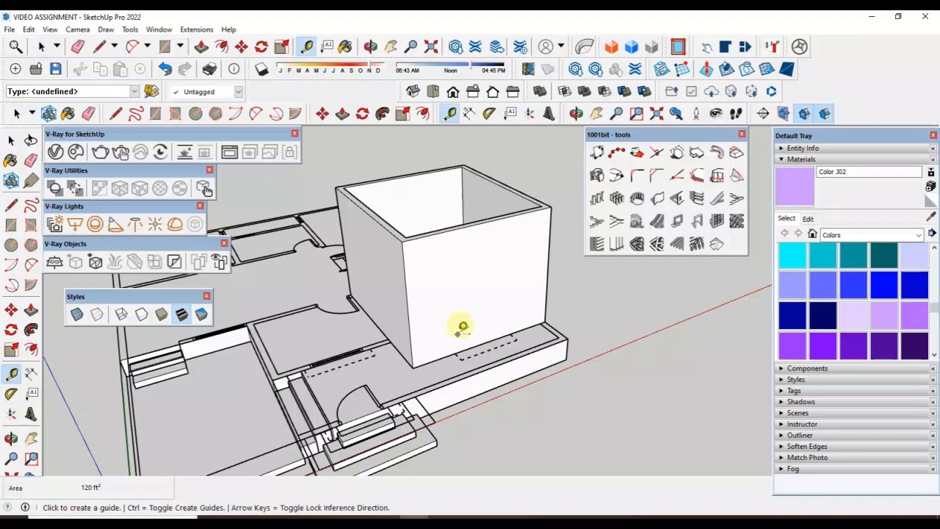
{"action": "scroll", "coordinate": [430, 361], "scroll_direction": "up", "scroll_amount": 1}
{"action": "left_click", "coordinate": [409, 367]}
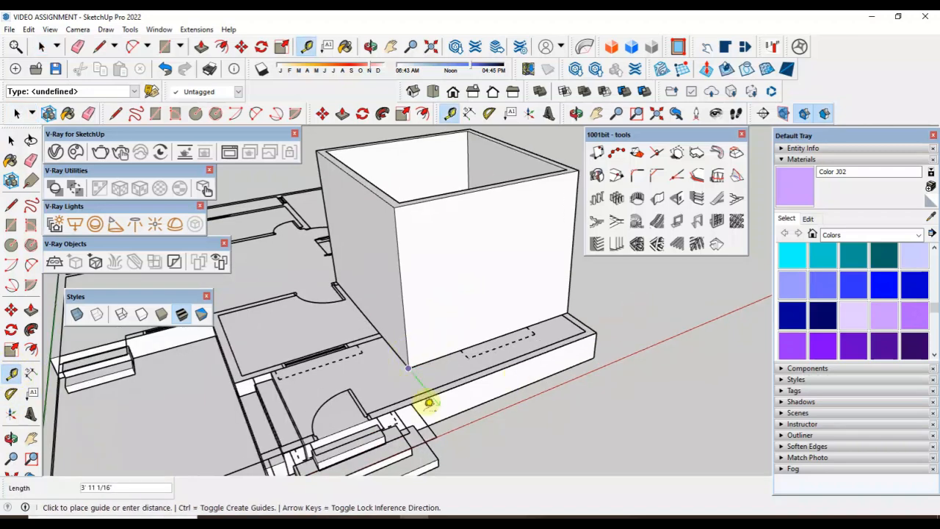
{"action": "scroll", "coordinate": [429, 403], "scroll_direction": "down", "scroll_amount": 1}
{"action": "left_click", "coordinate": [628, 298]}
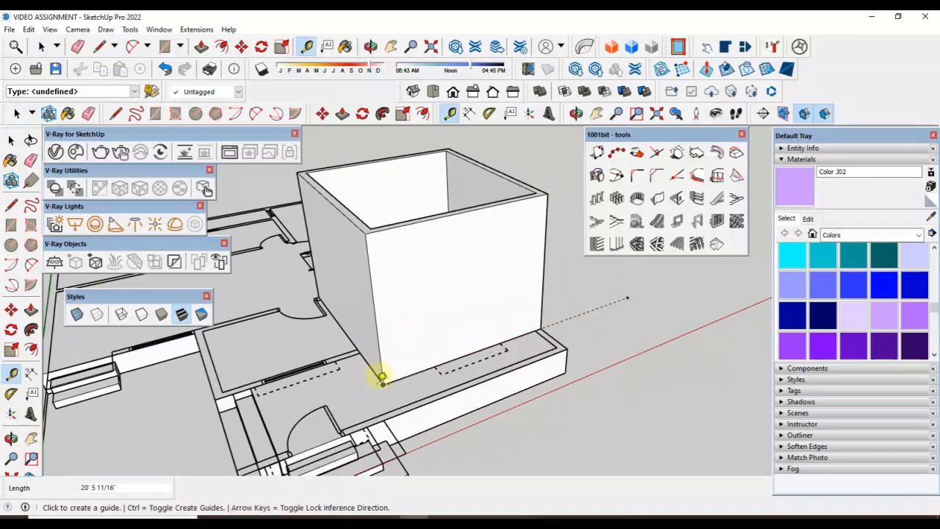
Step: Place a vertical guide up the front wall's door-side corner edge, extending above the wall top
{"action": "left_click", "coordinate": [383, 383]}
{"action": "scroll", "coordinate": [371, 235], "scroll_direction": "down", "scroll_amount": 2}
{"action": "left_click", "coordinate": [357, 156]}
{"action": "scroll", "coordinate": [399, 263], "scroll_direction": "up", "scroll_amount": 1}
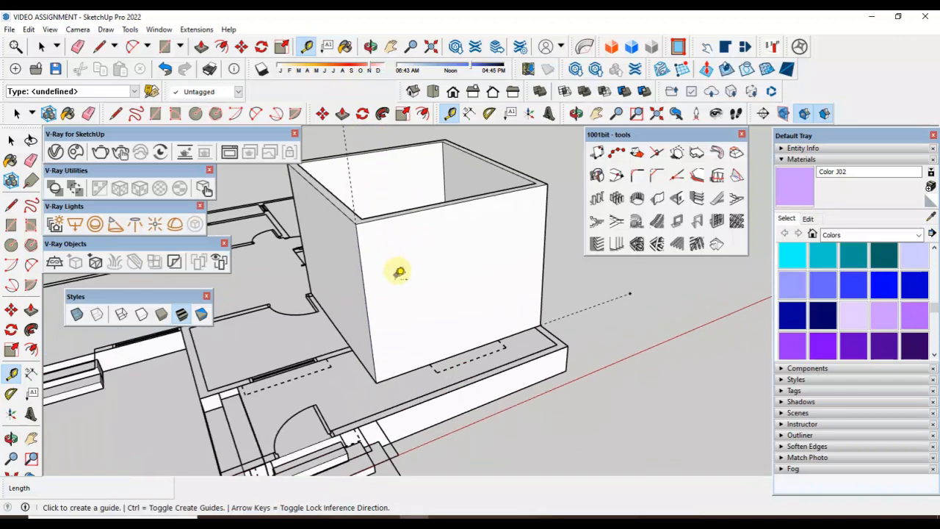
Step: Place a horizontal guide on the front wall 3' above its bottom edge, and a second guide 4' above the first
{"action": "left_click", "coordinate": [454, 356]}
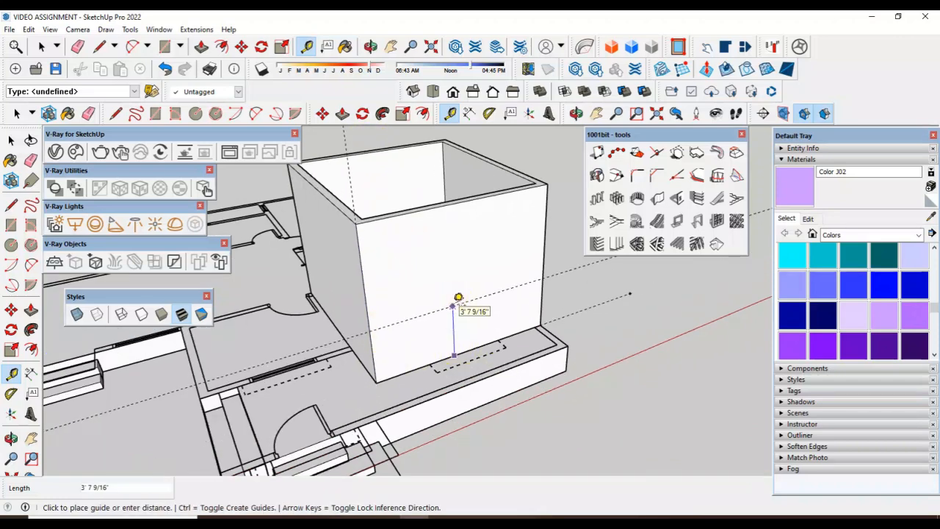
{"action": "type", "text": "3'"}
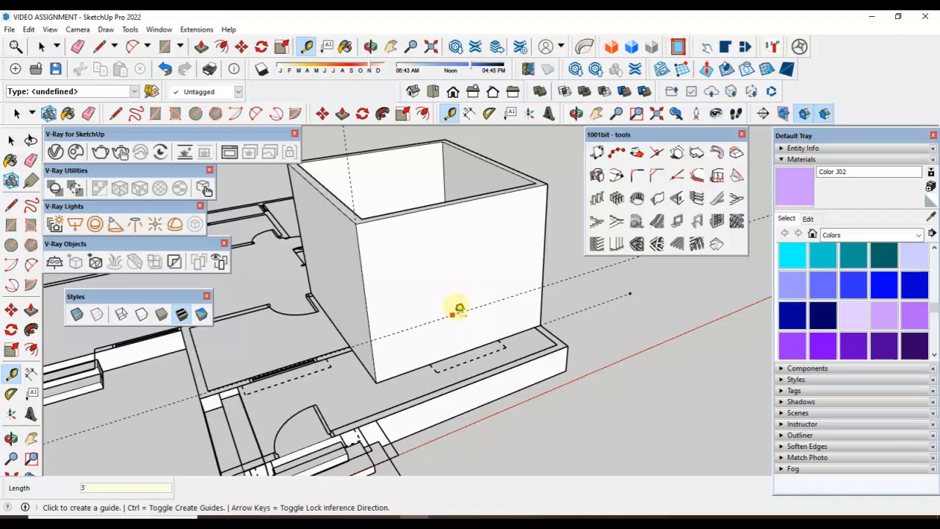
{"action": "left_click", "coordinate": [458, 312]}
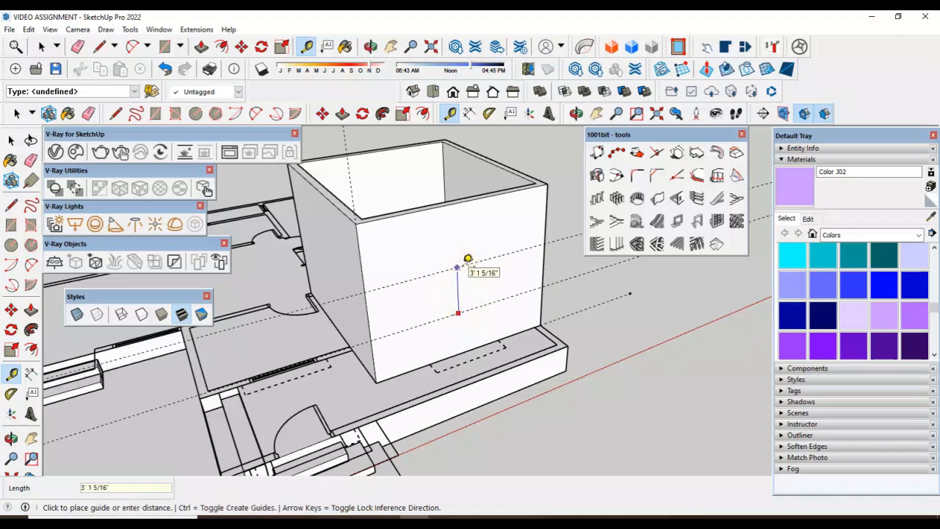
{"action": "key", "text": "Return"}
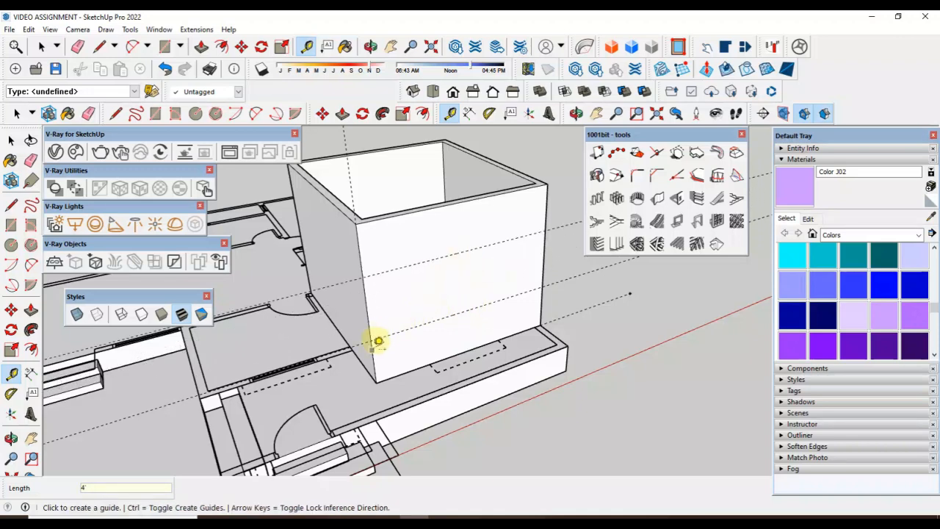
Step: Show the model in X-ray and place a vertical guide from the wall's door-side corner edge at the plan window's near end
{"action": "left_click", "coordinate": [78, 314]}
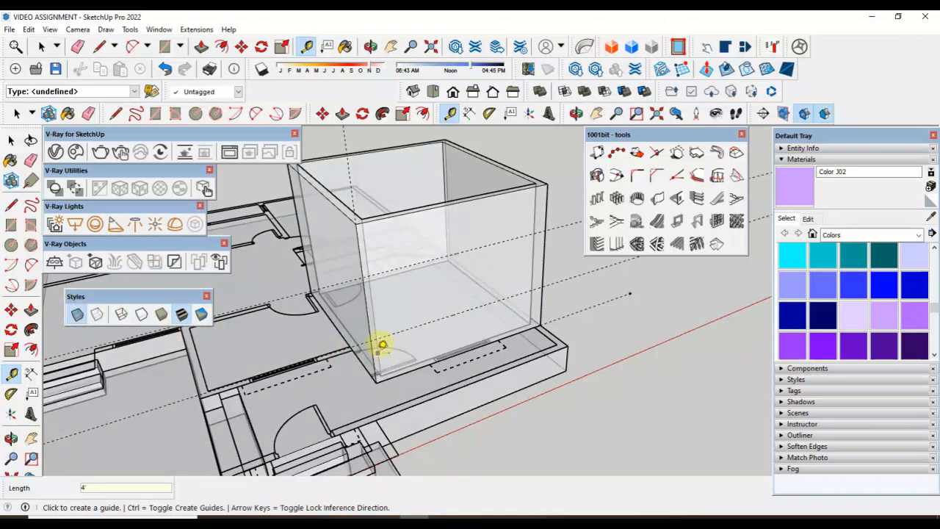
{"action": "left_click", "coordinate": [382, 345]}
{"action": "scroll", "coordinate": [434, 345], "scroll_direction": "up", "scroll_amount": 4}
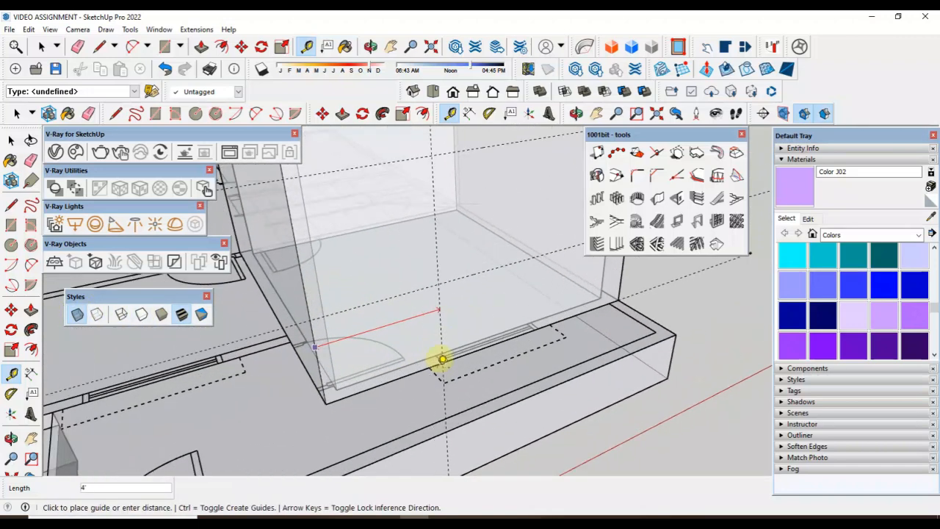
{"action": "type", "text": "4' 2\""}
{"action": "left_click", "coordinate": [449, 352]}
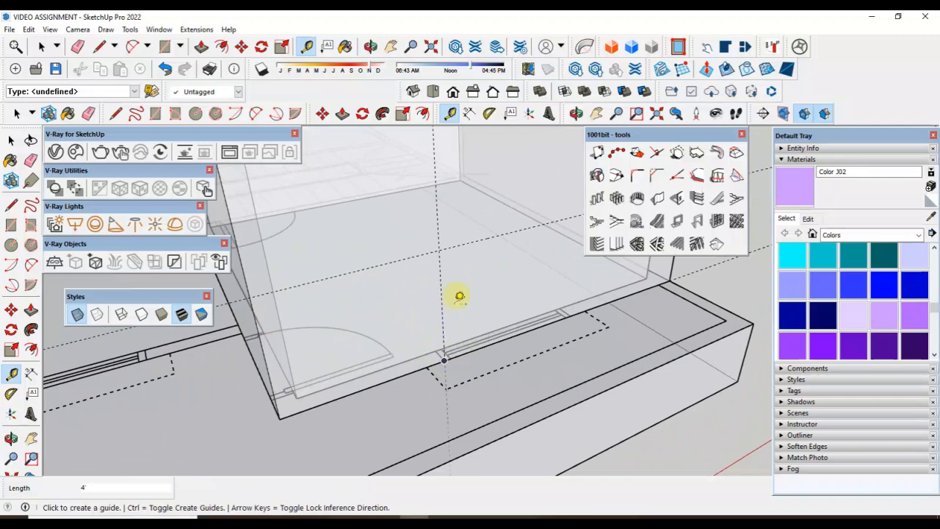
Step: Place a second vertical guide at the plan window's far end, about 4' from the first, and turn X-ray off
{"action": "scroll", "coordinate": [432, 329], "scroll_direction": "down", "scroll_amount": 2}
{"action": "scroll", "coordinate": [426, 329], "scroll_direction": "up", "scroll_amount": 2}
{"action": "left_click", "coordinate": [420, 333]}
{"action": "scroll", "coordinate": [547, 318], "scroll_direction": "up", "scroll_amount": 3}
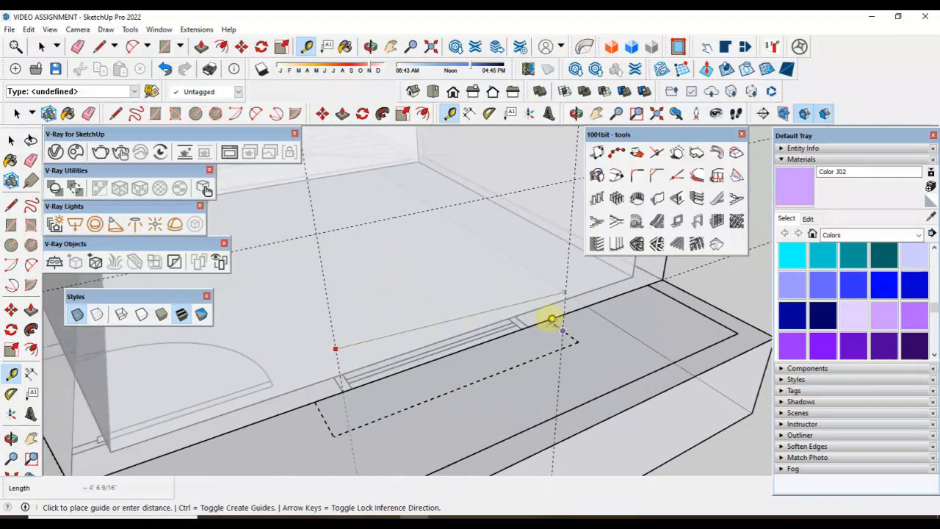
{"action": "left_click", "coordinate": [529, 325]}
{"action": "scroll", "coordinate": [468, 353], "scroll_direction": "down", "scroll_amount": 6}
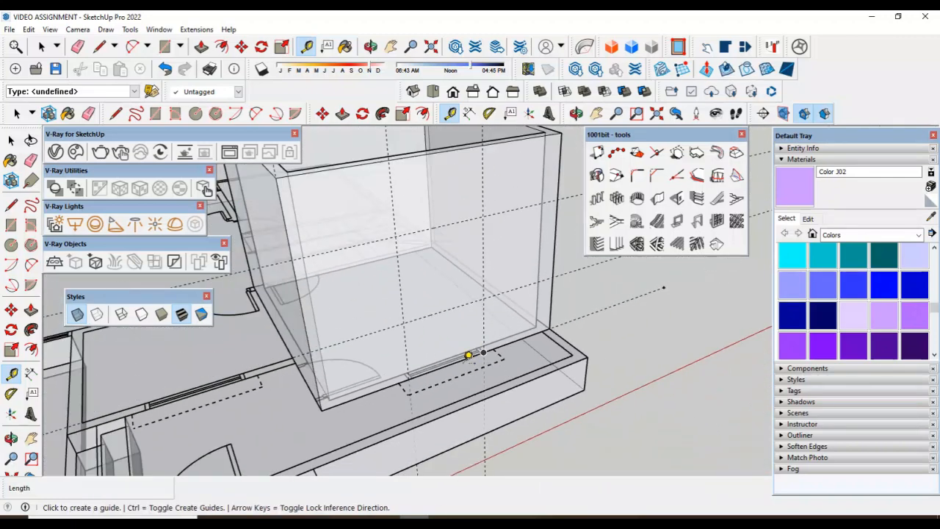
{"action": "left_click", "coordinate": [77, 314]}
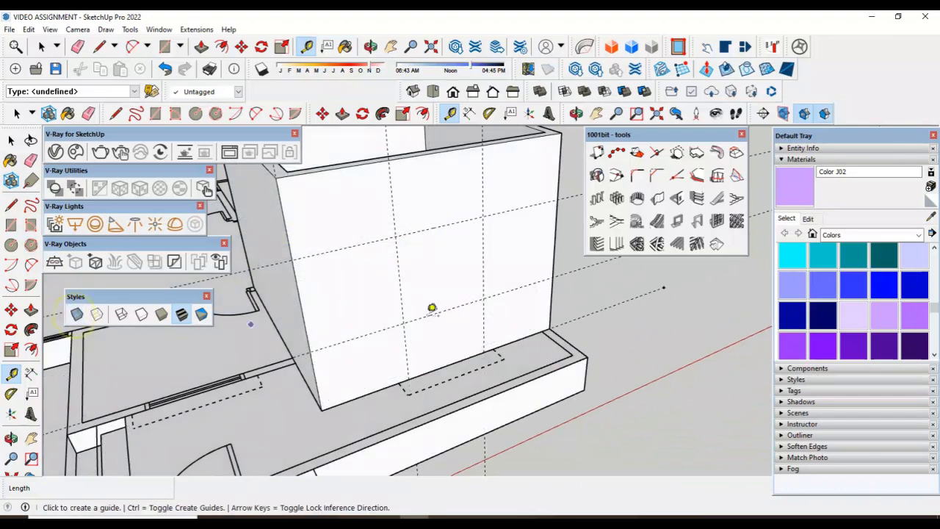
Step: Try to cut a 4' by 4' wall opening at the guides' lower door-side intersection, and undo it
{"action": "middle_click_drag", "start_coordinate": [441, 309], "coordinate": [657, 292]}
{"action": "left_click", "coordinate": [11, 139]}
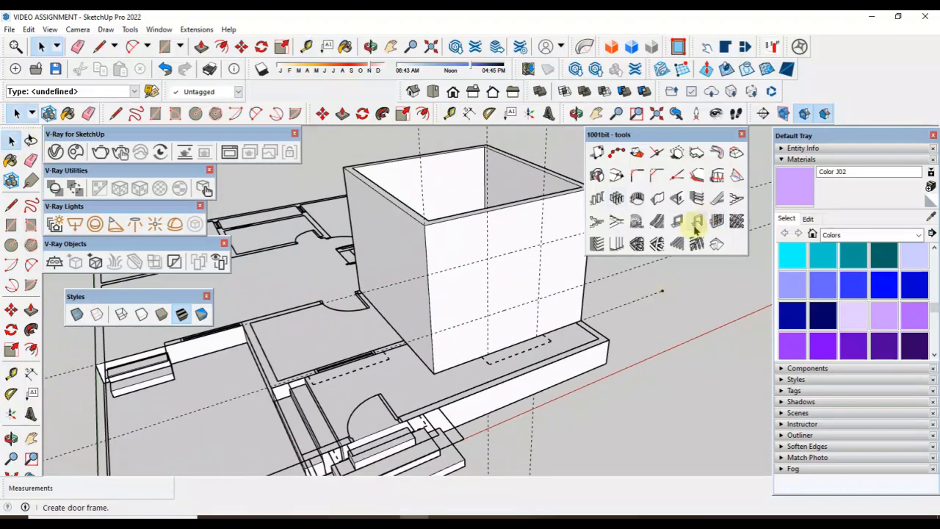
{"action": "left_click", "coordinate": [678, 200]}
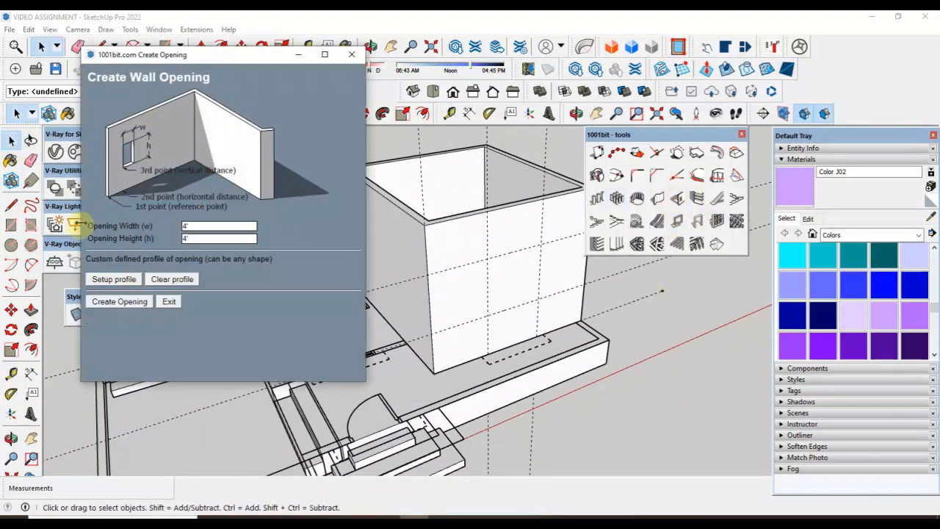
{"action": "left_click", "coordinate": [122, 305]}
{"action": "scroll", "coordinate": [489, 312], "scroll_direction": "up", "scroll_amount": 3}
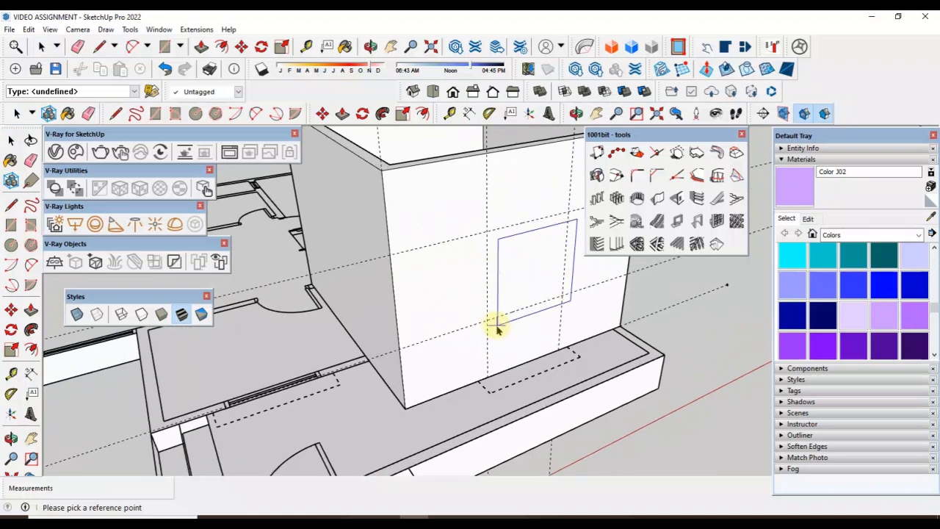
{"action": "left_click", "coordinate": [489, 322]}
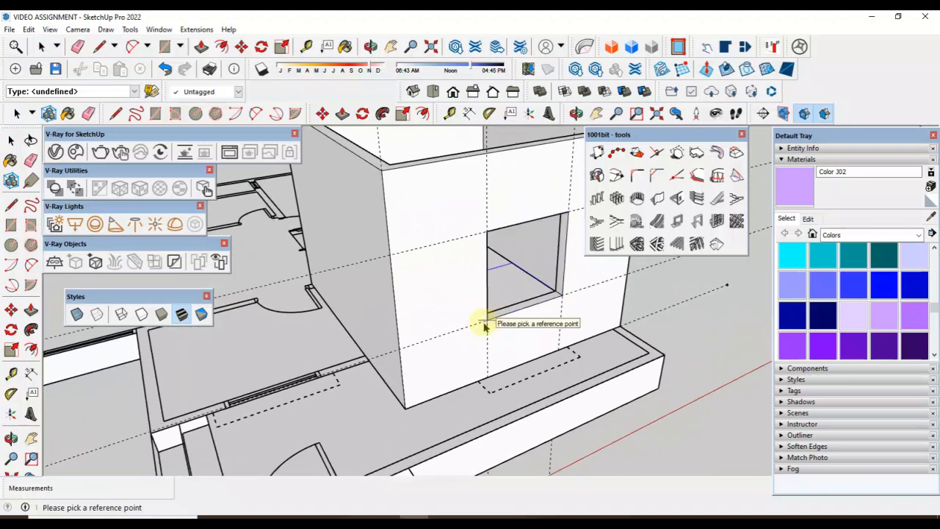
{"action": "key", "text": "ctrl+z"}
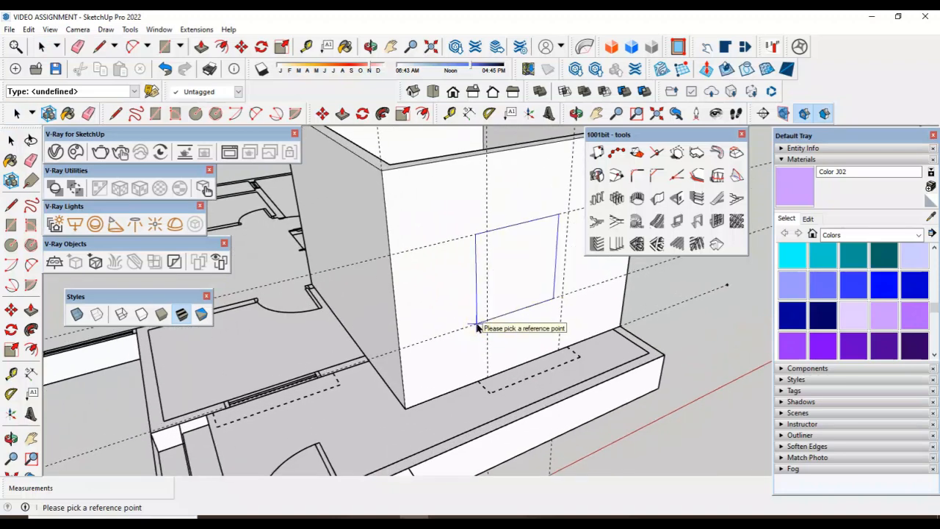
{"action": "left_click", "coordinate": [11, 141]}
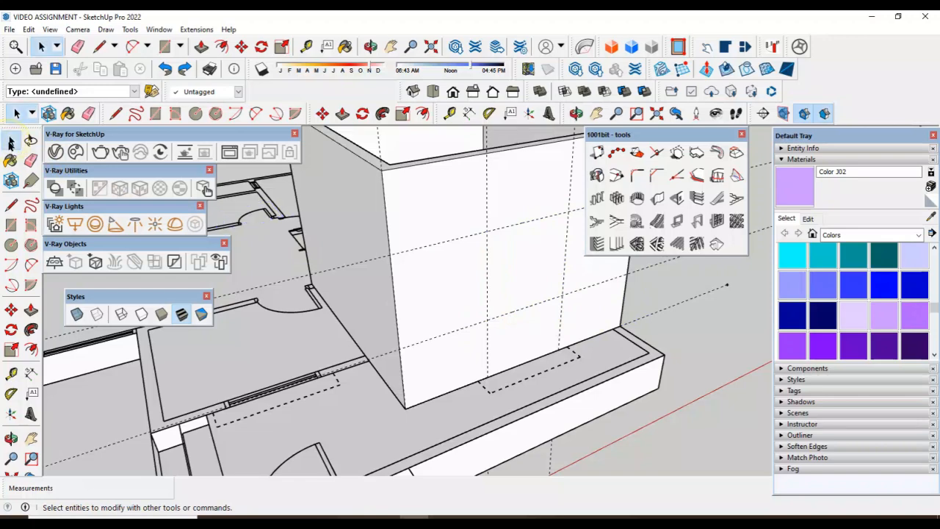
Step: Draw a 4' by 4' window rectangle on the front wall between the guide intersections
{"action": "left_click", "coordinate": [10, 229]}
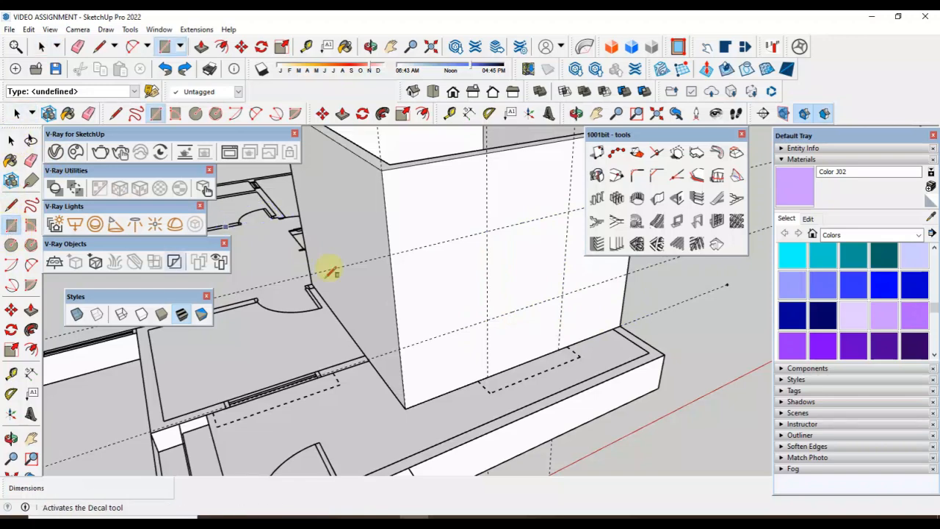
{"action": "left_click", "coordinate": [487, 226]}
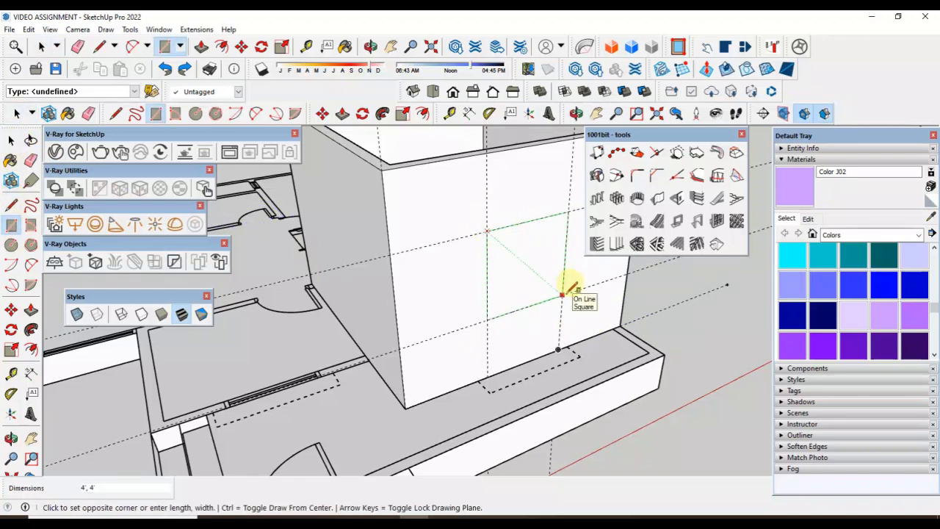
{"action": "left_click", "coordinate": [566, 292]}
Step: Try to open the window rectangle through the front wall with Push/Pull, and bring its face back flush with the wall
{"action": "left_click", "coordinate": [31, 310]}
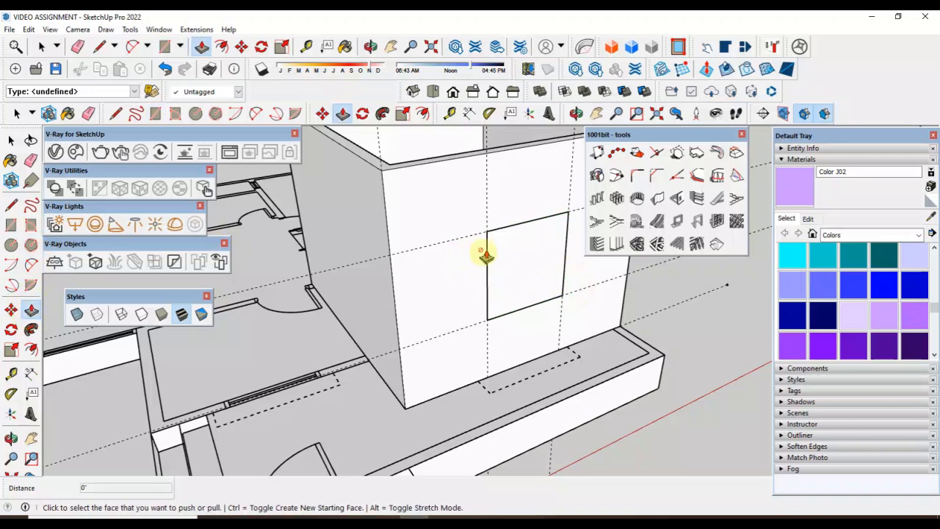
{"action": "left_click", "coordinate": [534, 272]}
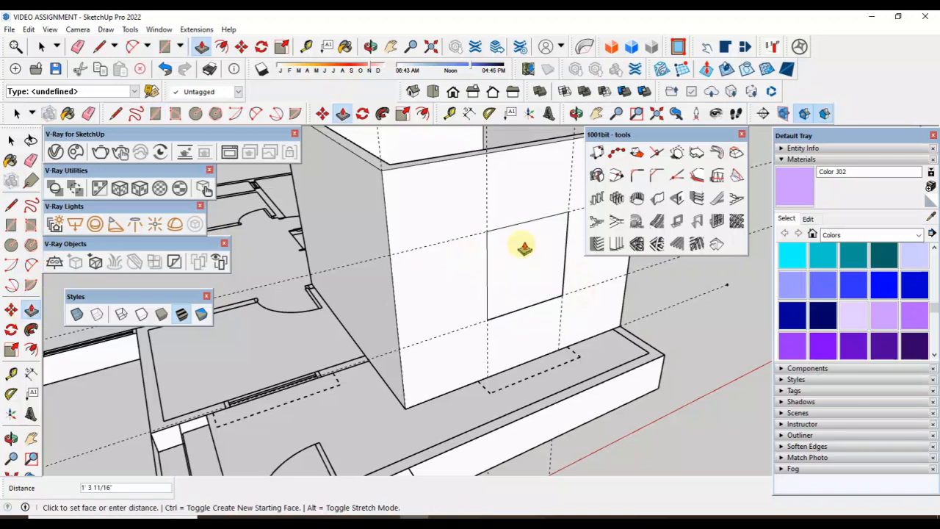
{"action": "scroll", "coordinate": [532, 250], "scroll_direction": "up", "scroll_amount": 2}
{"action": "scroll", "coordinate": [536, 241], "scroll_direction": "down", "scroll_amount": 2}
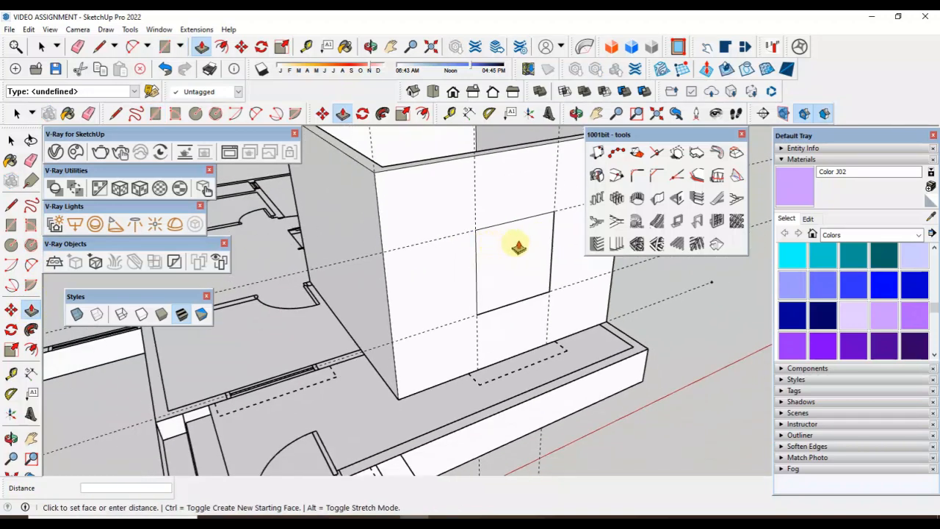
{"action": "scroll", "coordinate": [508, 248], "scroll_direction": "up", "scroll_amount": 2}
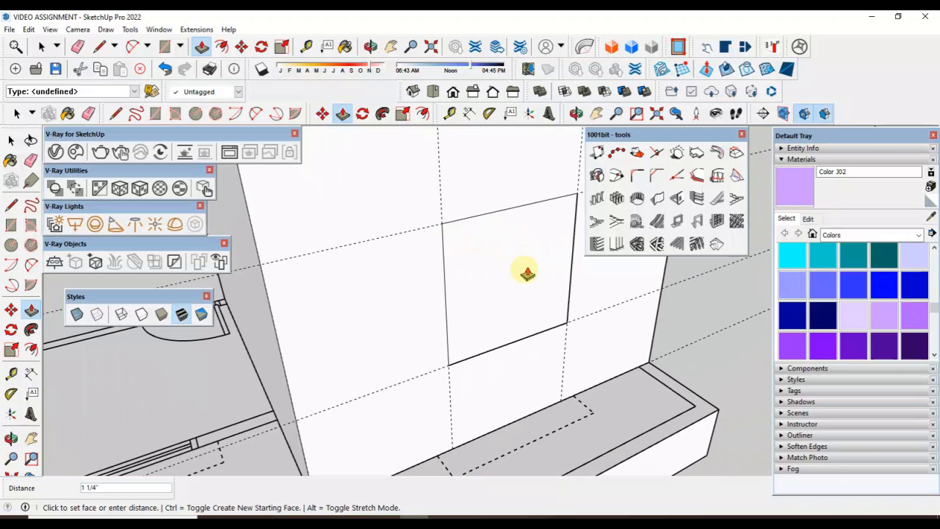
{"action": "scroll", "coordinate": [492, 256], "scroll_direction": "down", "scroll_amount": 2}
{"action": "scroll", "coordinate": [529, 256], "scroll_direction": "up", "scroll_amount": 2}
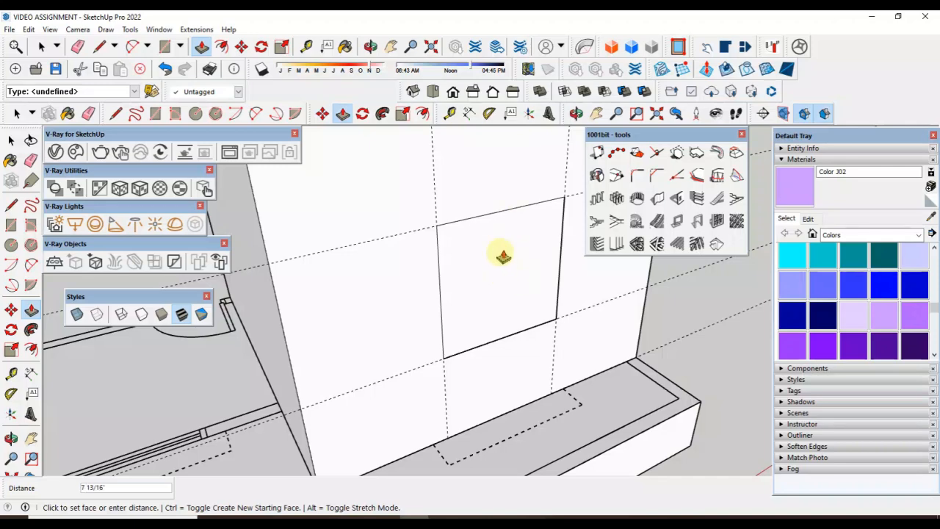
{"action": "left_click", "coordinate": [501, 269]}
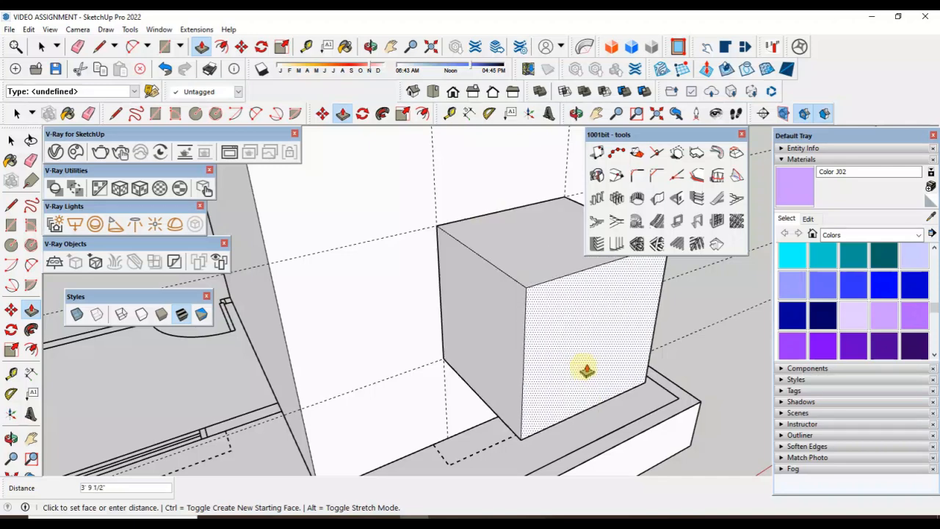
{"action": "left_click", "coordinate": [490, 218]}
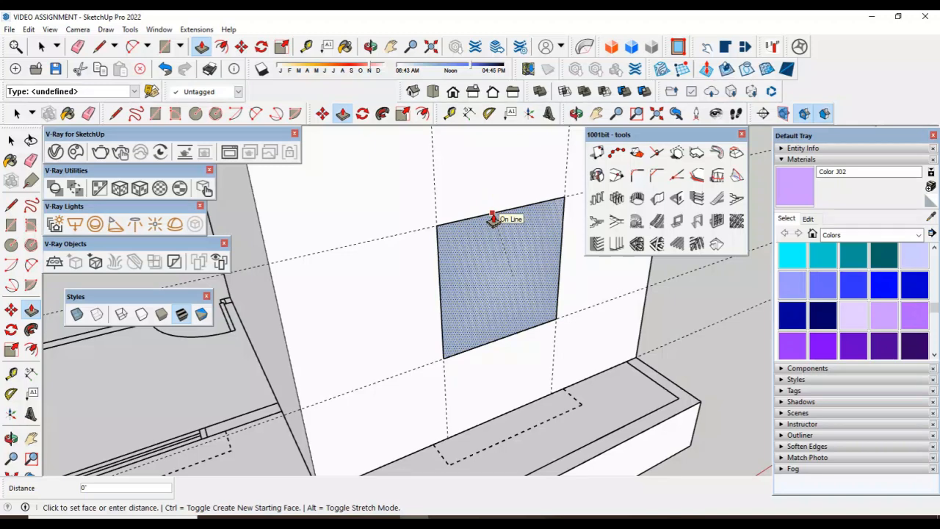
{"action": "left_click", "coordinate": [492, 217]}
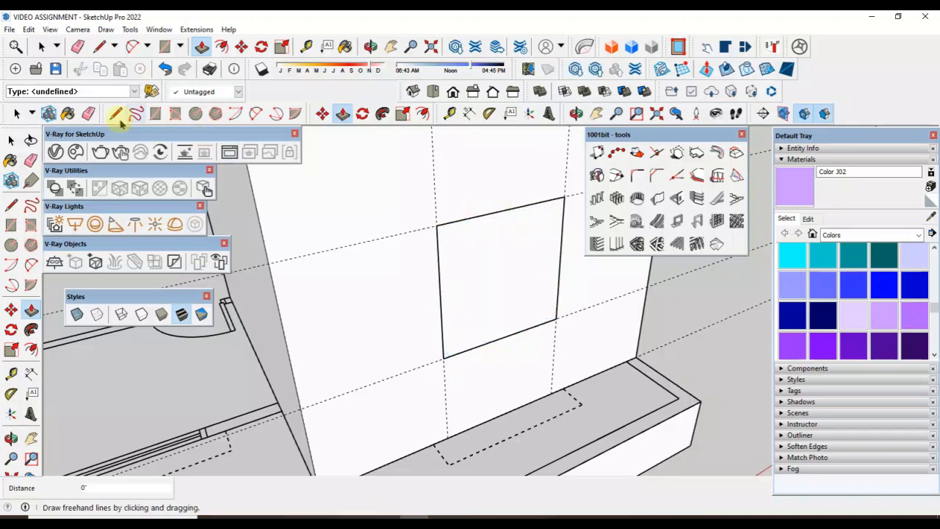
{"action": "left_click", "coordinate": [12, 140]}
{"action": "scroll", "coordinate": [461, 337], "scroll_direction": "down", "scroll_amount": 5}
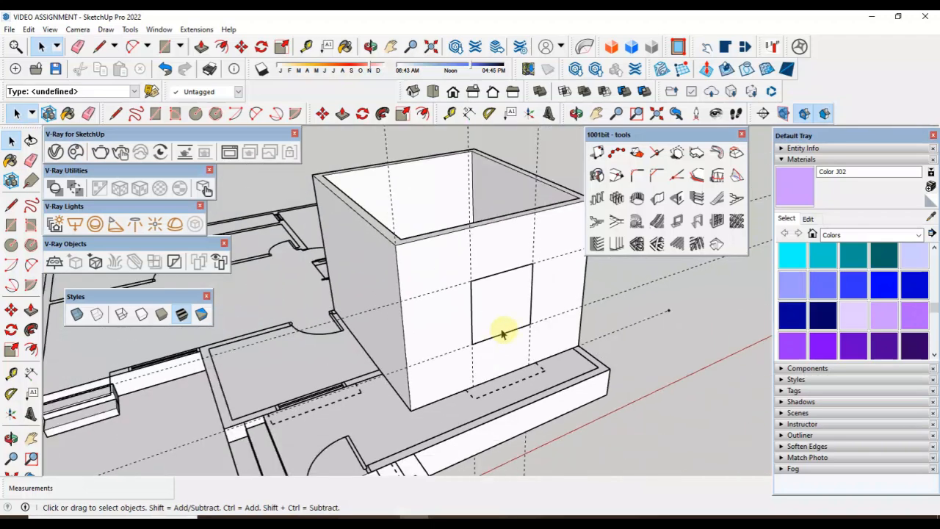
{"action": "middle_click_drag", "start_coordinate": [620, 350], "coordinate": [621, 342]}
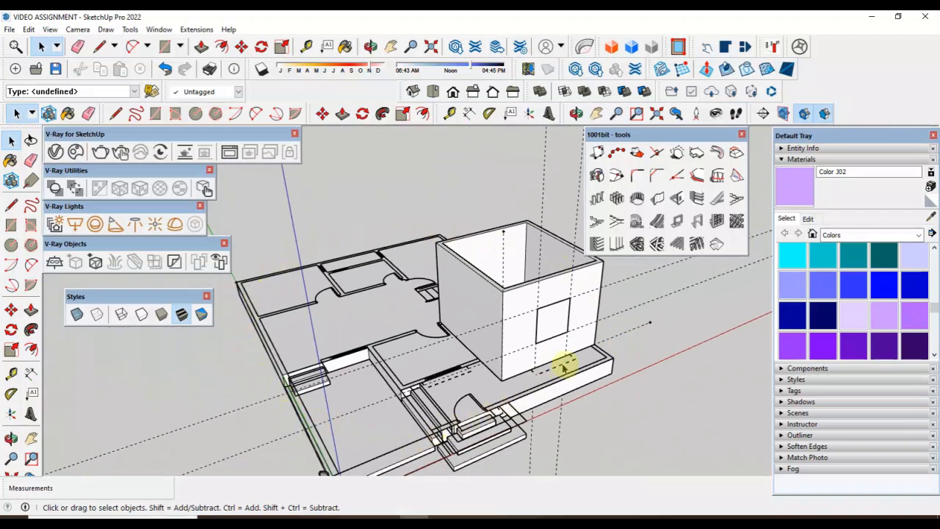
{"action": "middle_click_drag", "start_coordinate": [448, 411], "coordinate": [463, 346]}
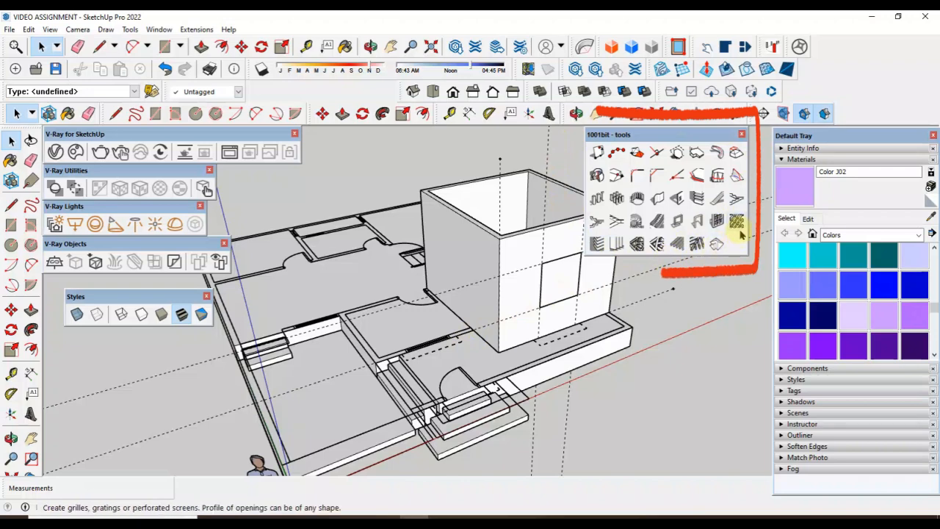
{"action": "left_click", "coordinate": [680, 206]}
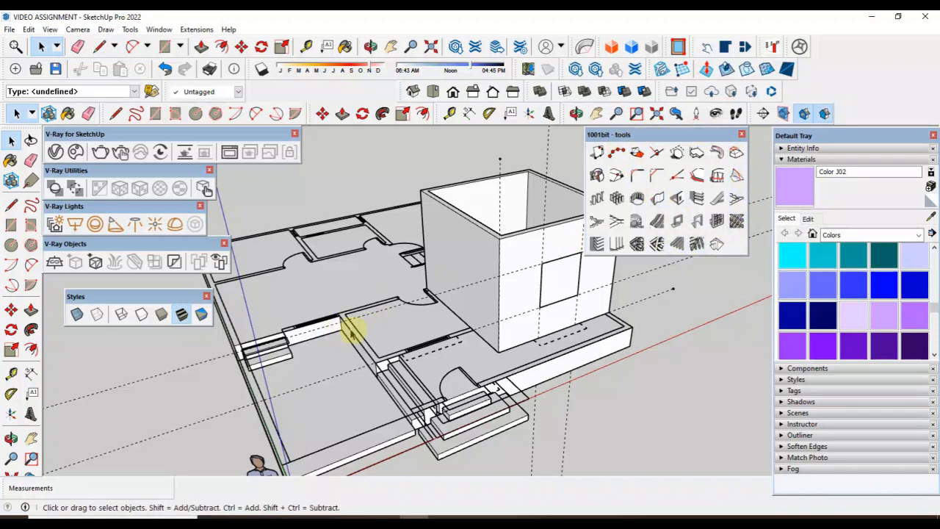
{"action": "scroll", "coordinate": [484, 331], "scroll_direction": "down", "scroll_amount": 2}
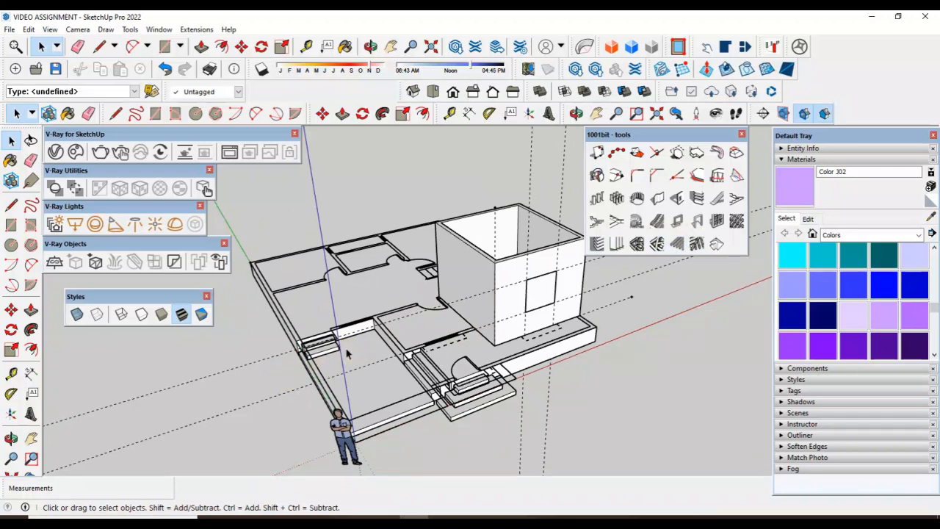
{"action": "scroll", "coordinate": [431, 272], "scroll_direction": "down", "scroll_amount": 1}
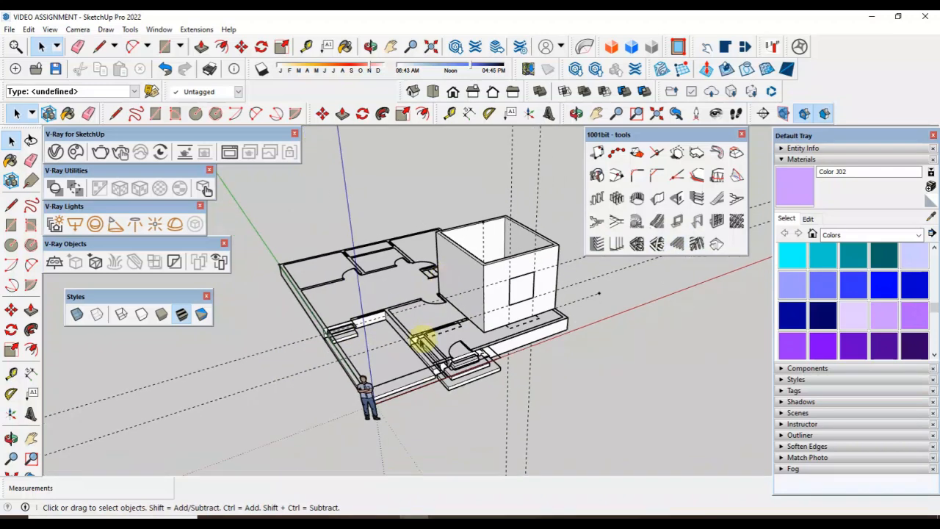
{"action": "scroll", "coordinate": [419, 336], "scroll_direction": "up", "scroll_amount": 1}
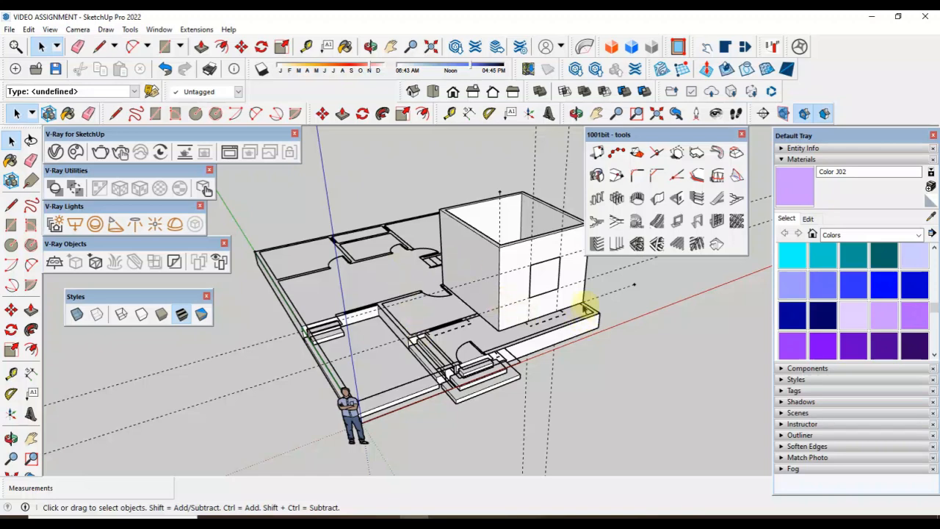
{"action": "scroll", "coordinate": [580, 276], "scroll_direction": "up", "scroll_amount": 2}
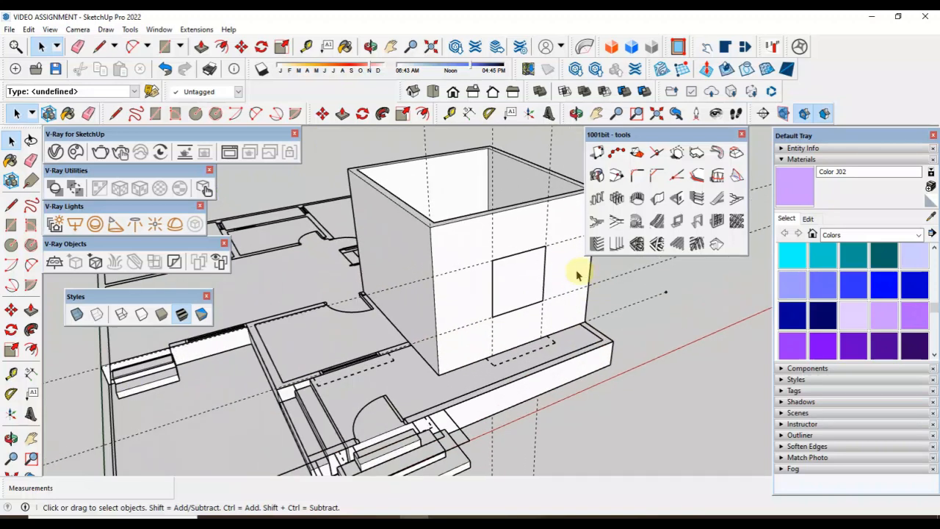
{"action": "scroll", "coordinate": [563, 269], "scroll_direction": "down", "scroll_amount": 2}
{"action": "scroll", "coordinate": [445, 389], "scroll_direction": "up", "scroll_amount": 3}
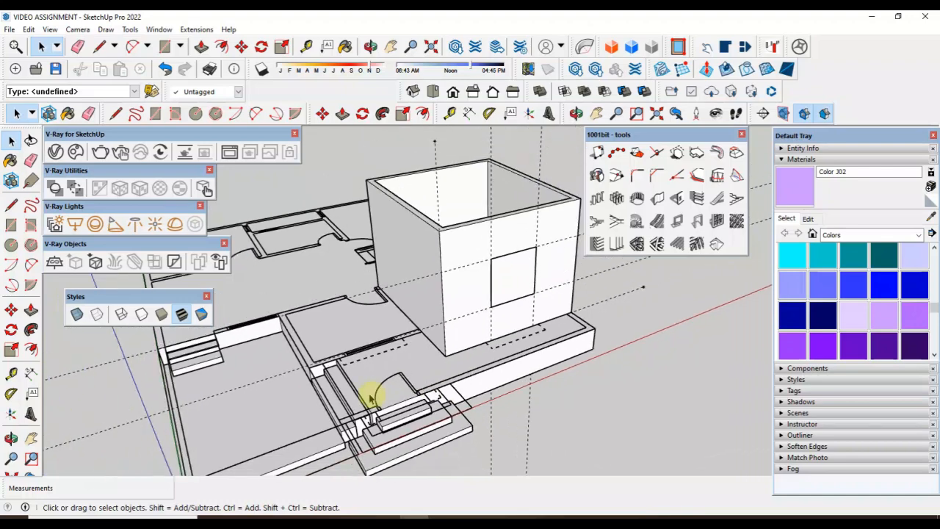
Step: Undo the window rectangle on the front wall and erase the two horizontal guides crossing that wall
{"action": "scroll", "coordinate": [529, 289], "scroll_direction": "up", "scroll_amount": 3}
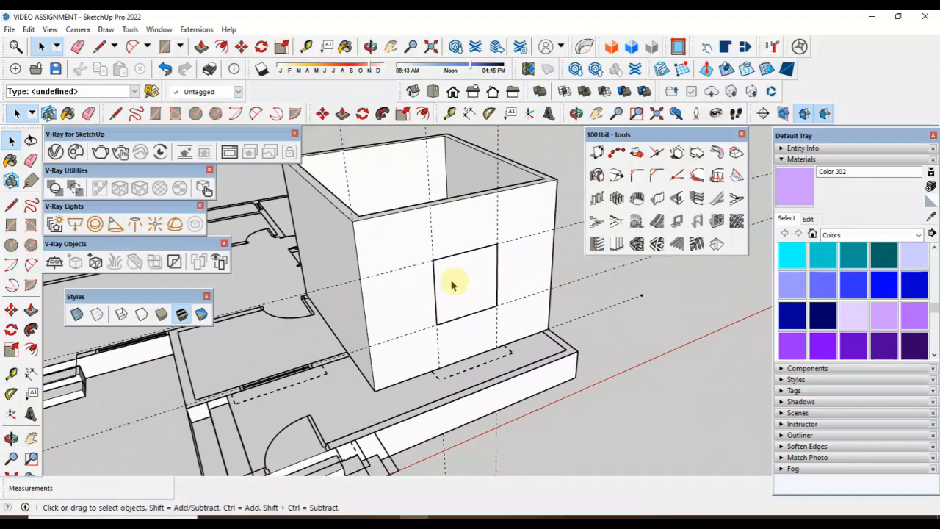
{"action": "scroll", "coordinate": [446, 293], "scroll_direction": "up", "scroll_amount": 1}
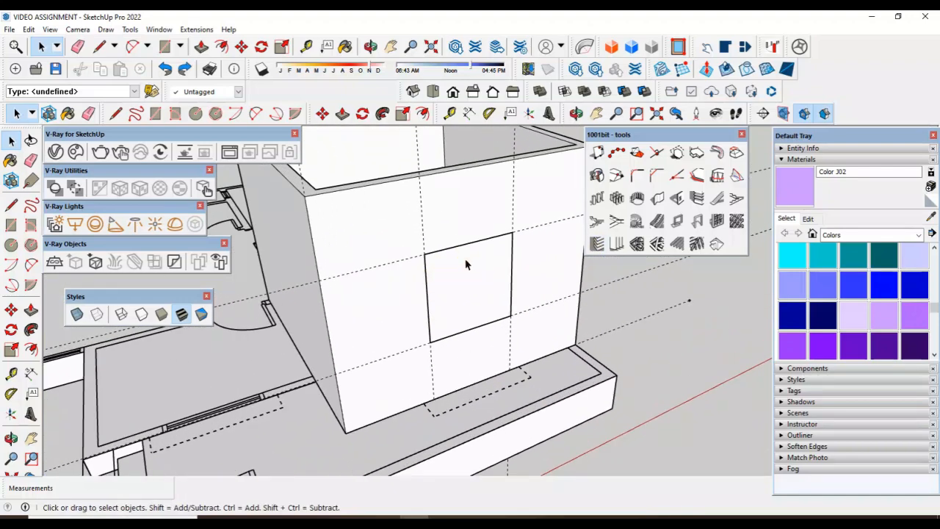
{"action": "key", "text": "ctrl+z"}
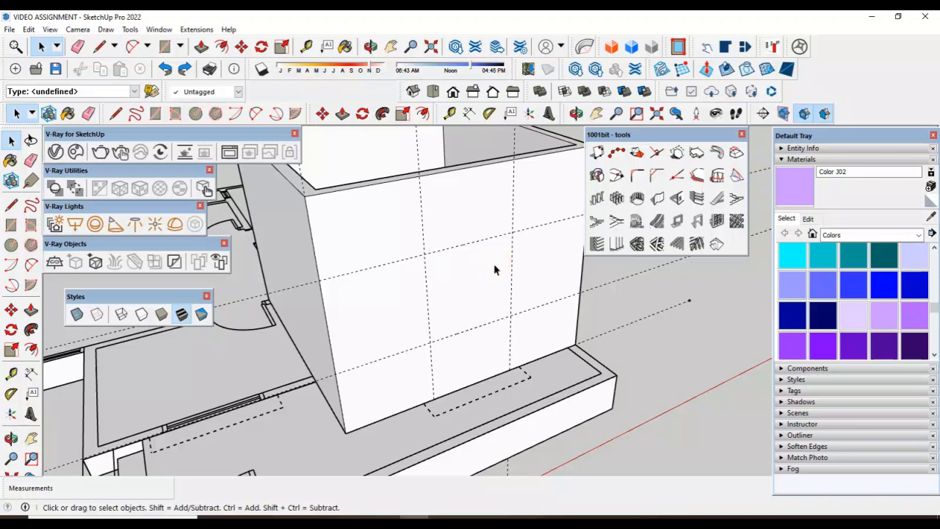
{"action": "left_click", "coordinate": [31, 160]}
{"action": "scroll", "coordinate": [360, 340], "scroll_direction": "down", "scroll_amount": 2}
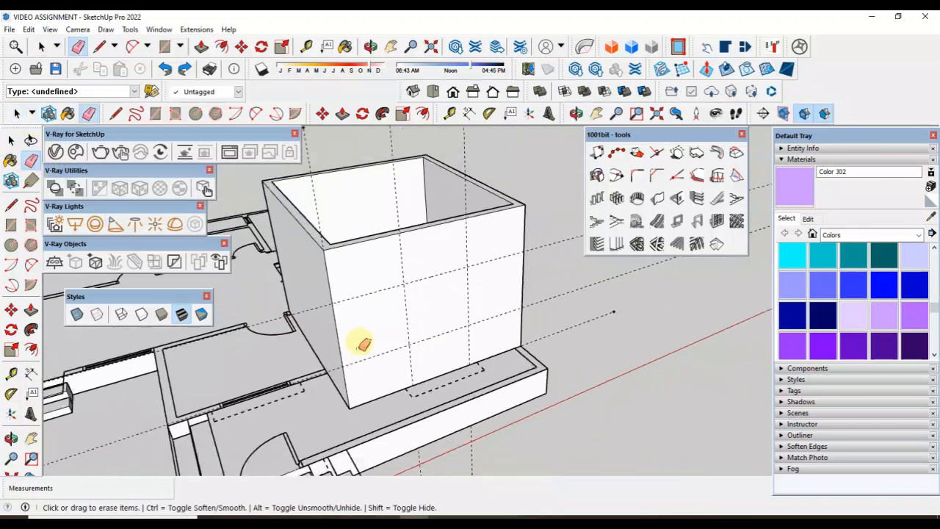
{"action": "left_click", "coordinate": [554, 244]}
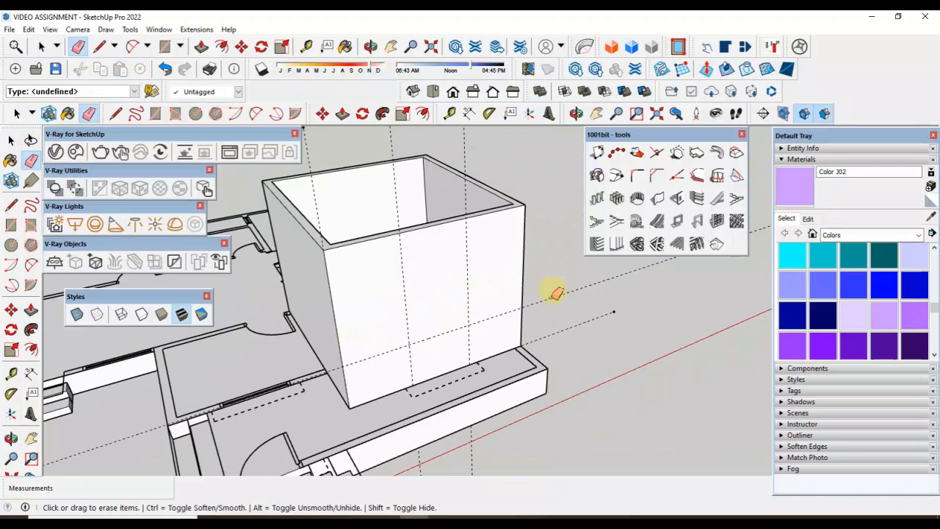
Step: Place a horizontal guide on the front wall 7' above its base edge
{"action": "scroll", "coordinate": [294, 419], "scroll_direction": "up", "scroll_amount": 2}
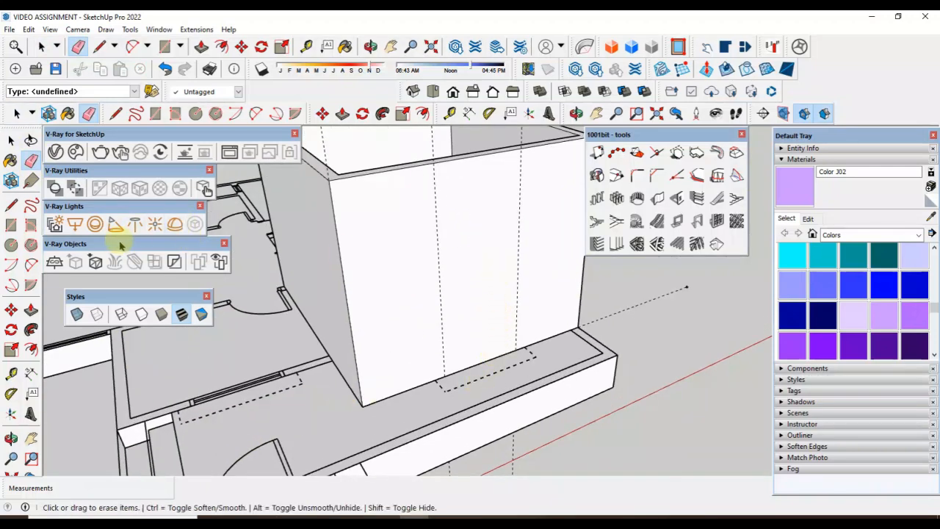
{"action": "left_click", "coordinate": [11, 375]}
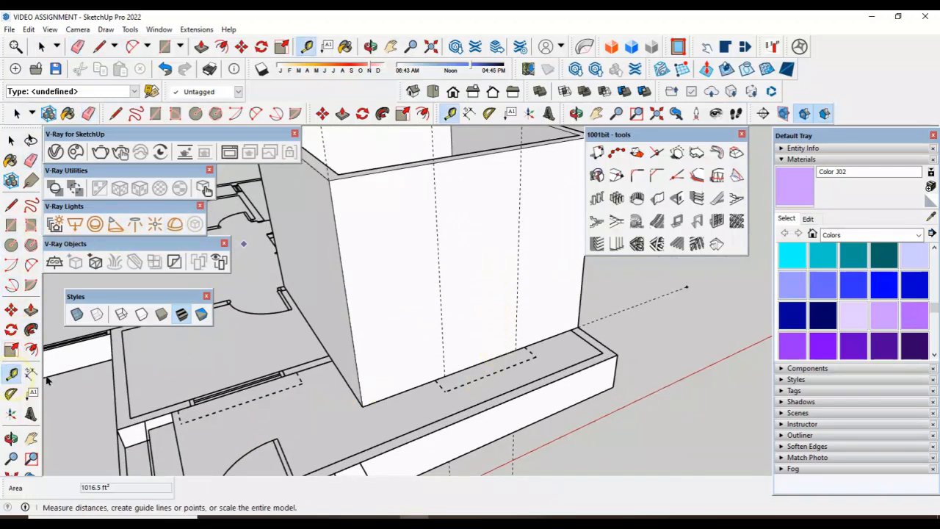
{"action": "left_click", "coordinate": [479, 361]}
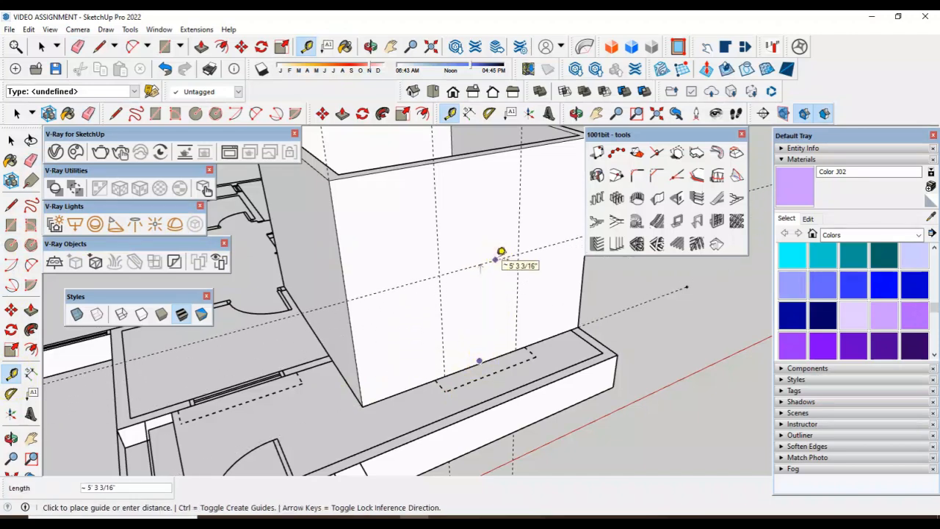
{"action": "key", "text": "Return"}
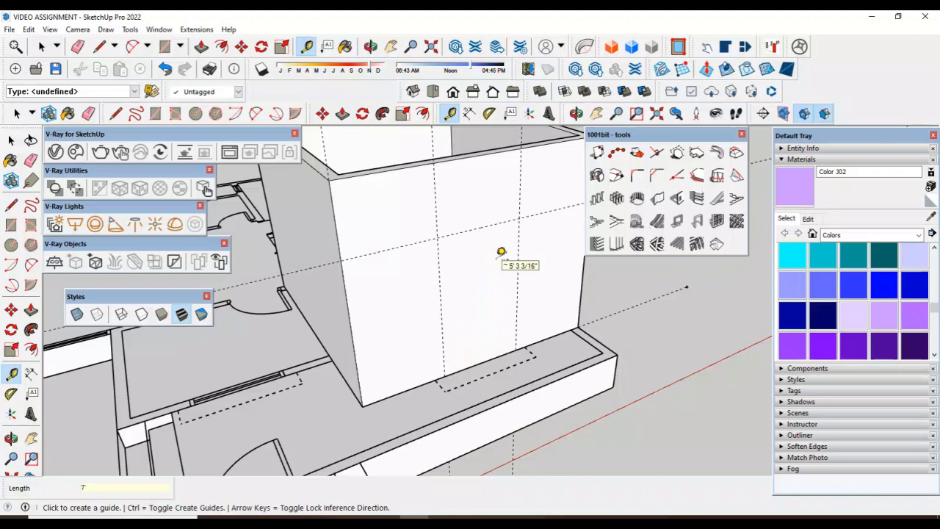
{"action": "left_click", "coordinate": [12, 141]}
{"action": "left_click", "coordinate": [12, 142]}
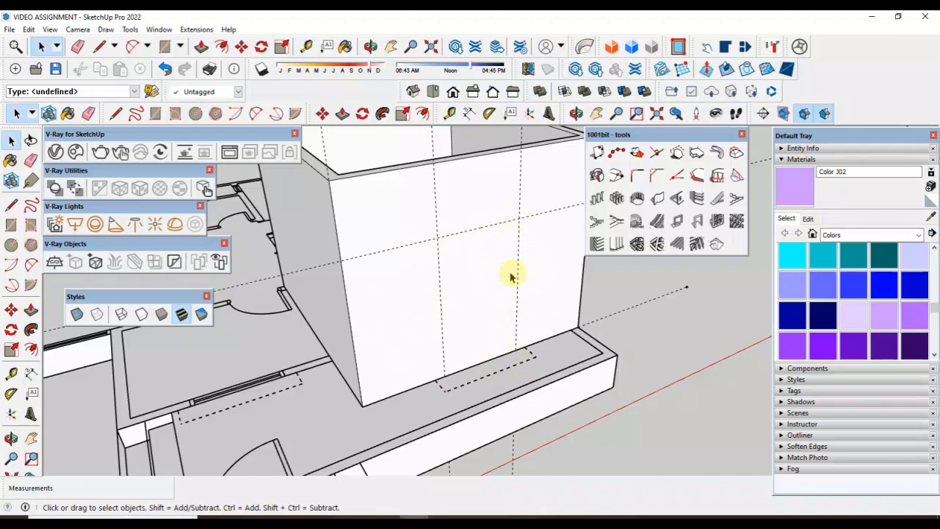
Step: Cut a 4' wide by 7' high wall opening in the front wall, from its base between the two vertical guides
{"action": "left_click", "coordinate": [677, 196]}
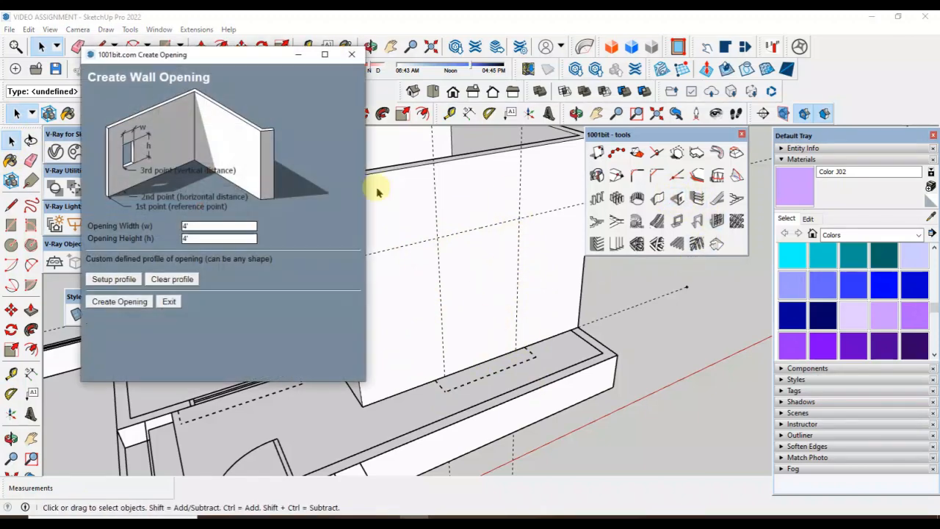
{"action": "double_click", "coordinate": [183, 239]}
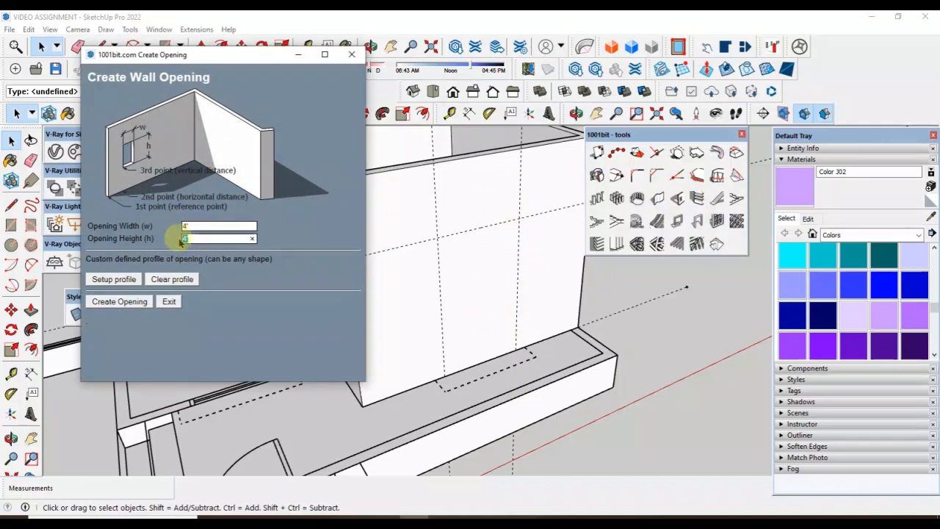
{"action": "type", "text": "7'"}
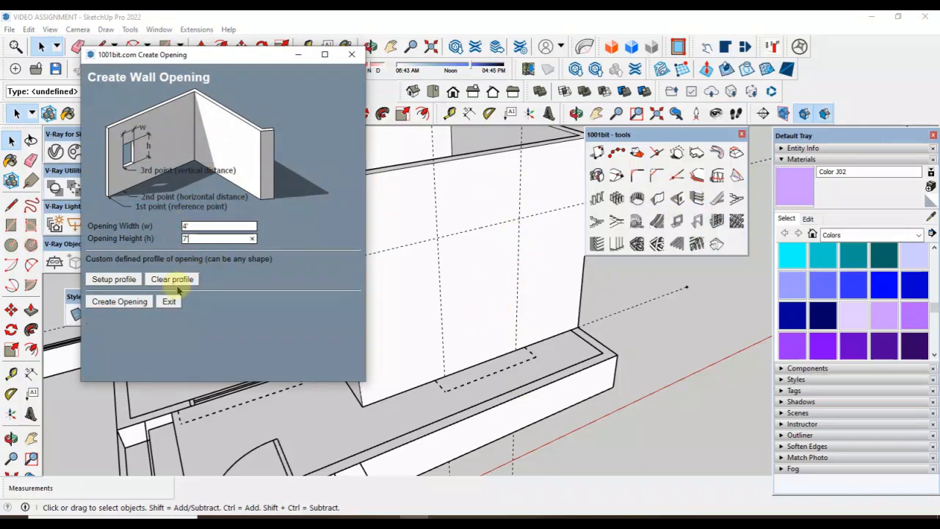
{"action": "left_click", "coordinate": [119, 302]}
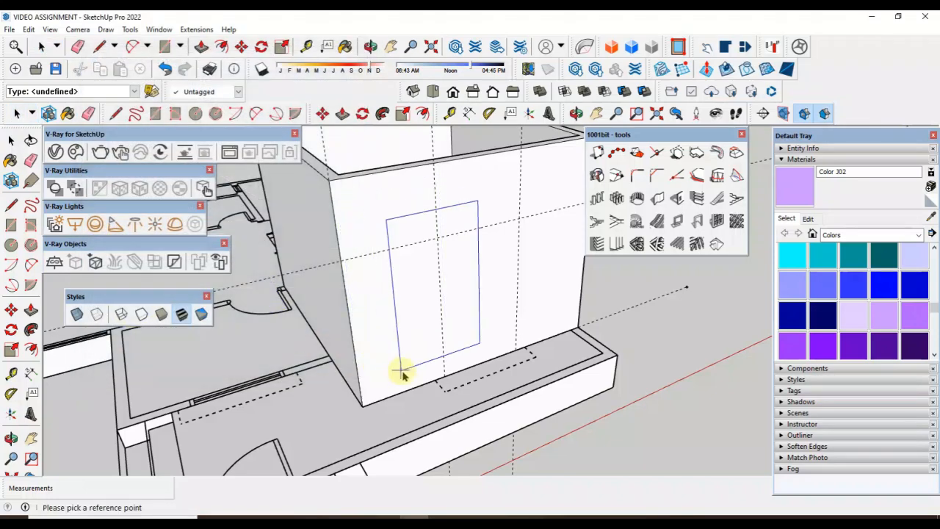
{"action": "left_click", "coordinate": [444, 381]}
{"action": "scroll", "coordinate": [640, 431], "scroll_direction": "down", "scroll_amount": 4}
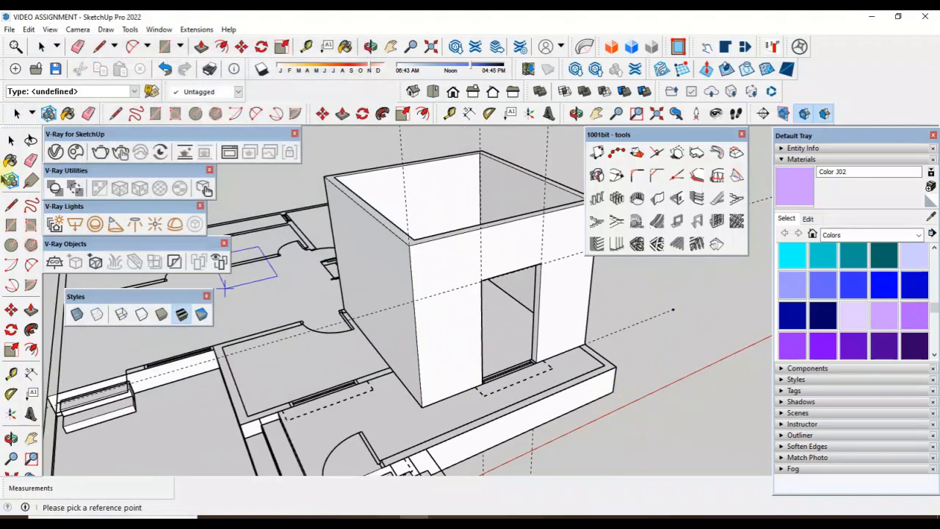
{"action": "left_click", "coordinate": [11, 139]}
{"action": "scroll", "coordinate": [521, 351], "scroll_direction": "down", "scroll_amount": 1}
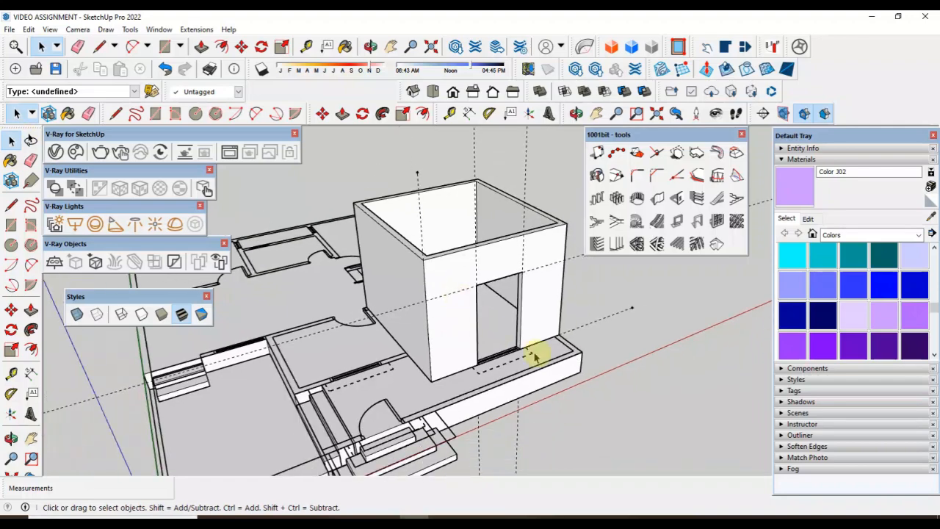
{"action": "scroll", "coordinate": [663, 416], "scroll_direction": "up", "scroll_amount": 2}
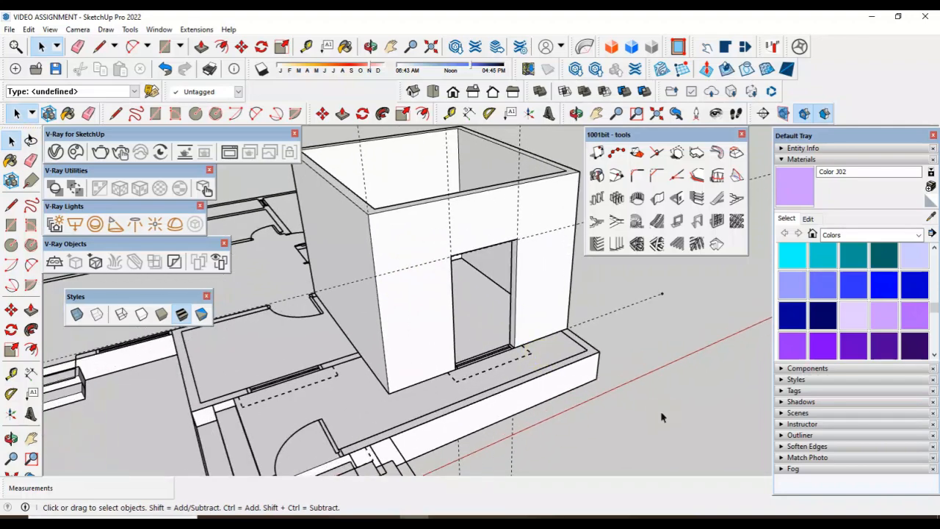
{"action": "scroll", "coordinate": [487, 346], "scroll_direction": "down", "scroll_amount": 5}
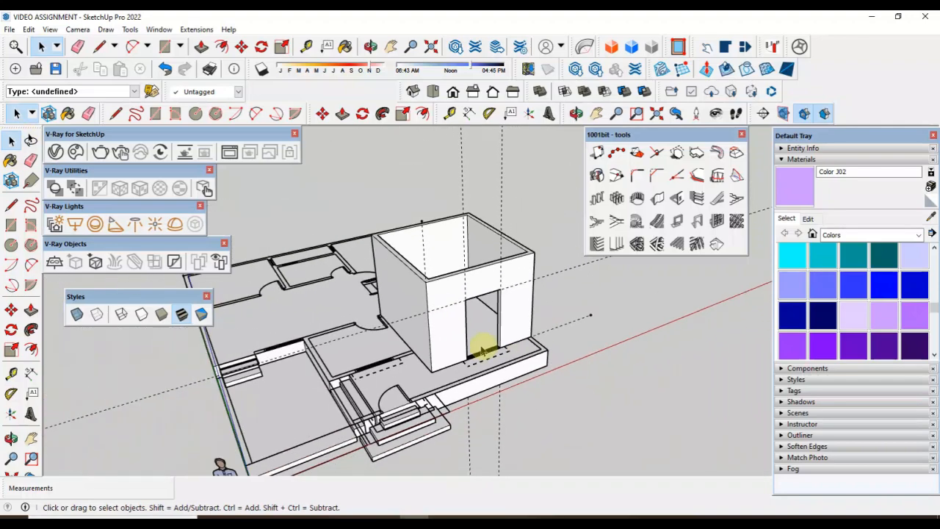
{"action": "scroll", "coordinate": [525, 301], "scroll_direction": "up", "scroll_amount": 2}
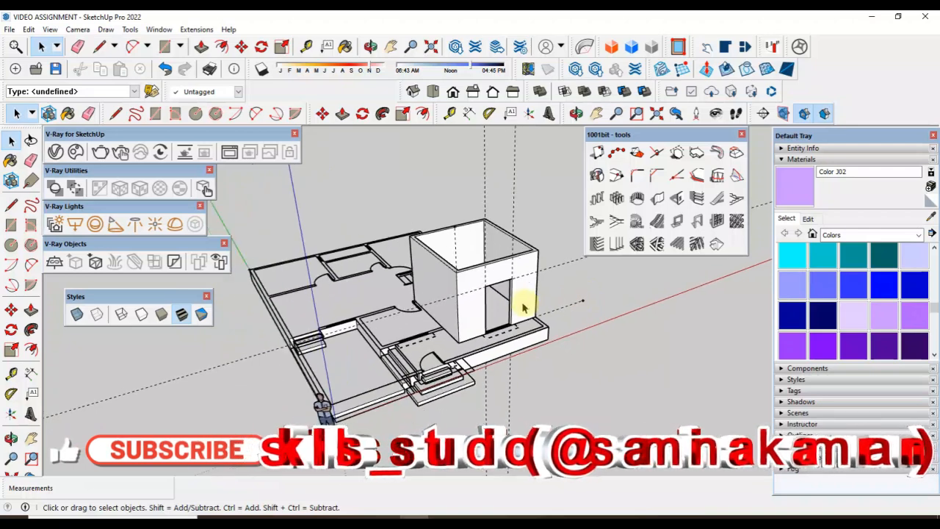